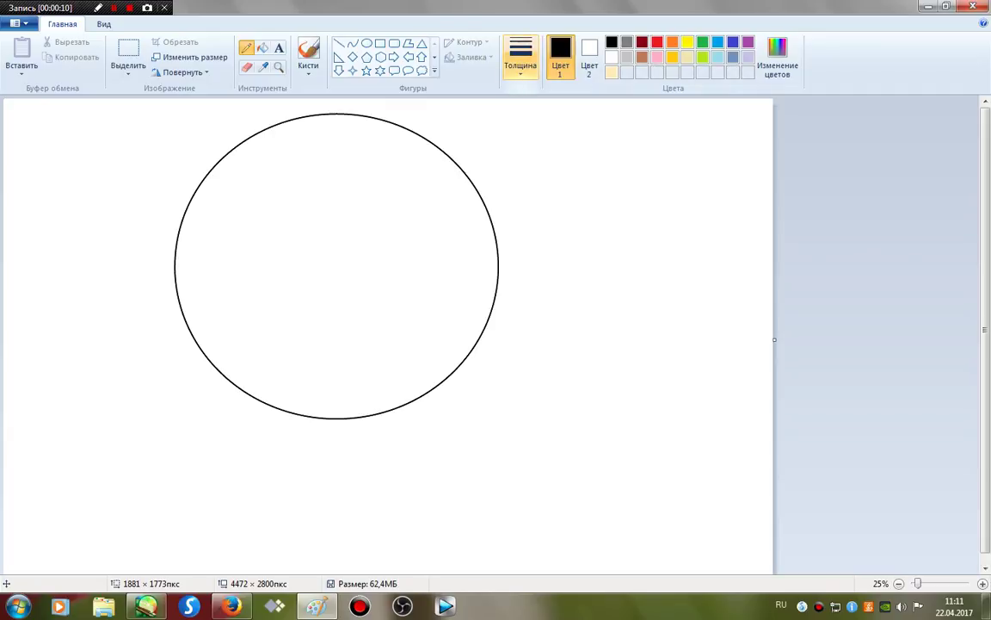
# Sketch the hair with a thin red pencil line, outlining both sides of the circular head and a fringe parted at the centre
pyautogui.click(520, 56)
pyautogui.click(549, 174)
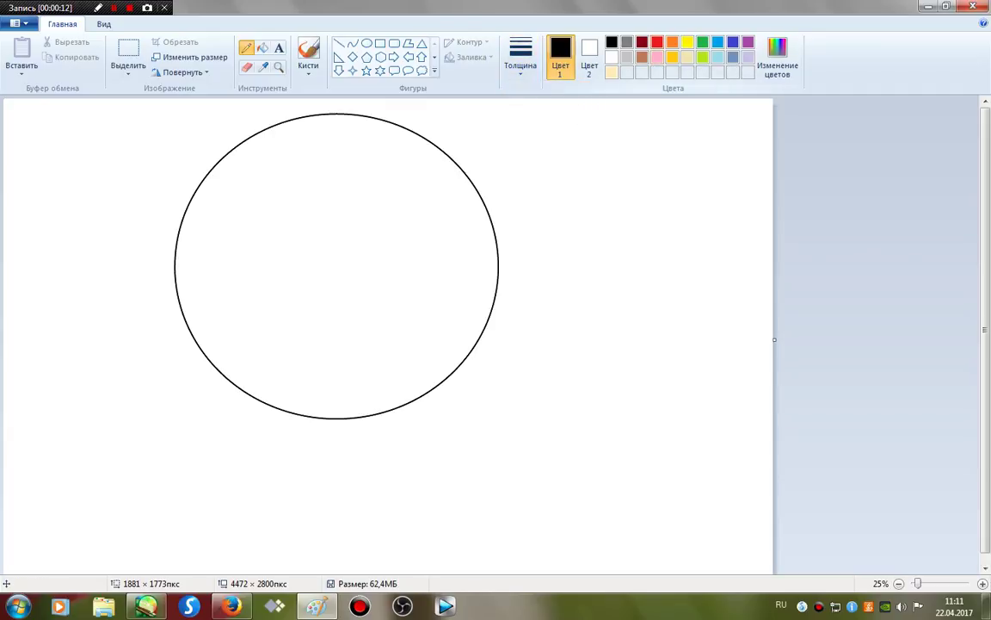
pyautogui.click(657, 42)
pyautogui.moveTo(332, 157)
pyautogui.mouseDown()
pyautogui.moveTo(275, 273)
pyautogui.moveTo(143, 304)
pyautogui.moveTo(156, 179)
pyautogui.moveTo(221, 122)
pyautogui.mouseUp()
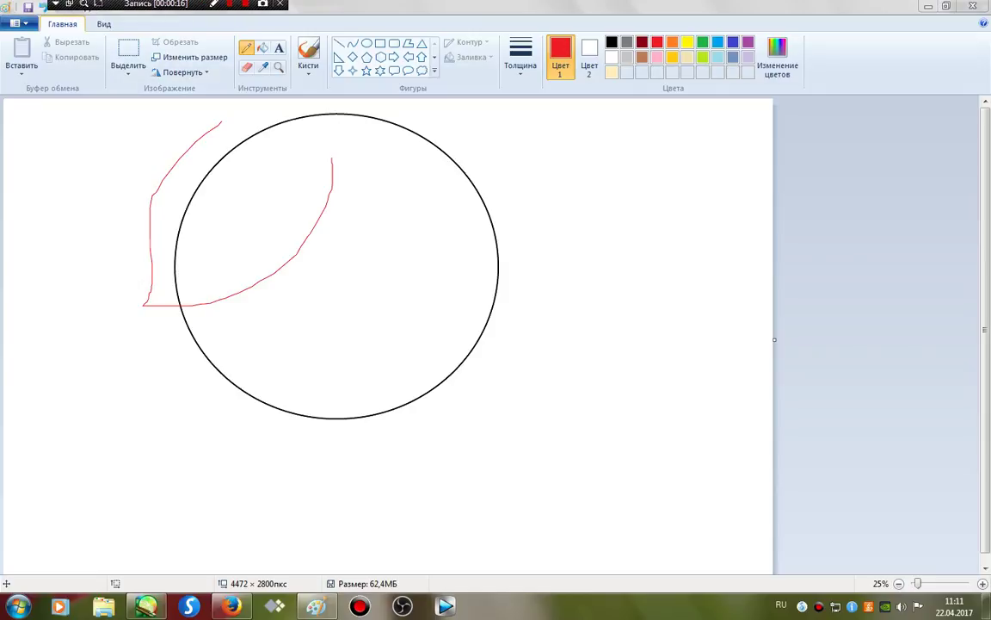
pyautogui.hotkey('ctrl', 'z')
pyautogui.moveTo(304, 167)
pyautogui.mouseDown()
pyautogui.moveTo(331, 271)
pyautogui.moveTo(384, 301)
pyautogui.moveTo(370, 200)
pyautogui.moveTo(356, 241)
pyautogui.moveTo(234, 342)
pyautogui.moveTo(181, 413)
pyautogui.moveTo(191, 442)
pyautogui.moveTo(144, 318)
pyautogui.moveTo(176, 97)
pyautogui.mouseUp()
pyautogui.hotkey('ctrl', 'z')
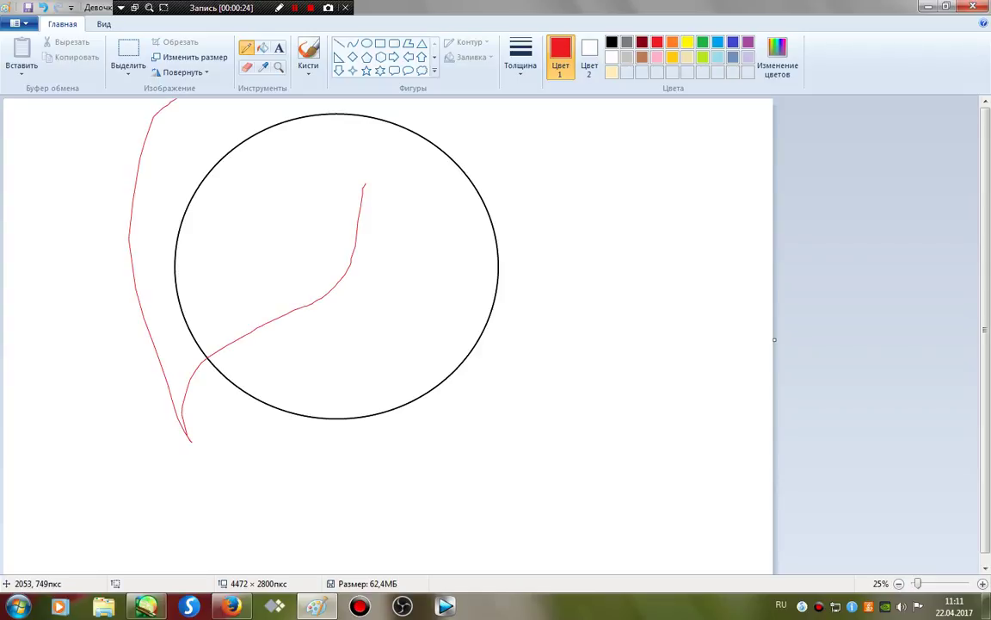
pyautogui.moveTo(355, 220)
pyautogui.mouseDown()
pyautogui.moveTo(371, 255)
pyautogui.moveTo(512, 417)
pyautogui.moveTo(519, 155)
pyautogui.moveTo(482, 99)
pyautogui.mouseUp()
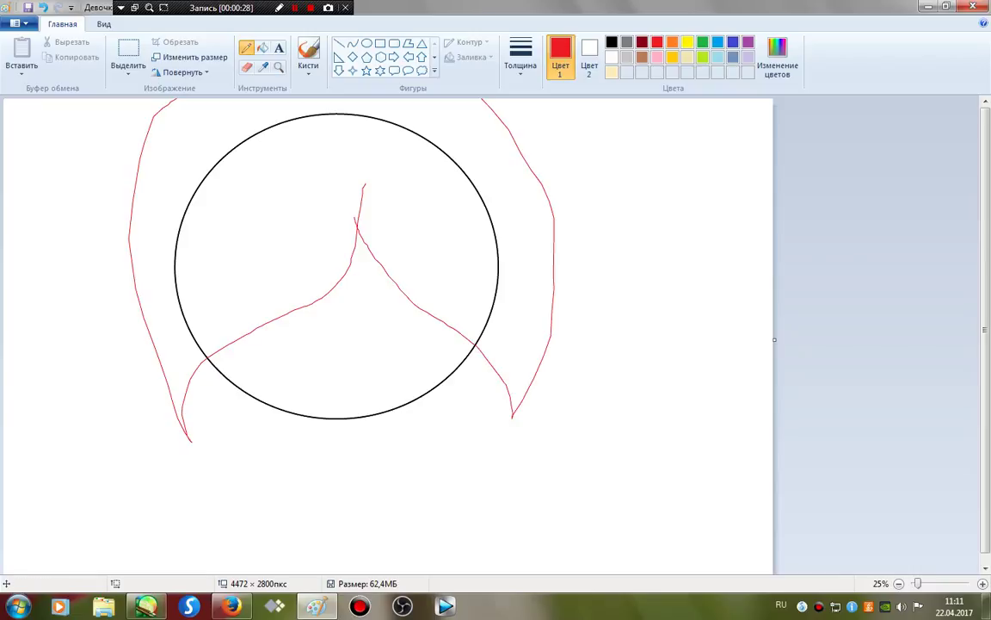
# Remove the head circle's outline inside the hair by filling the enclosed area black and refilling it white
pyautogui.click(264, 48)
pyautogui.click(612, 42)
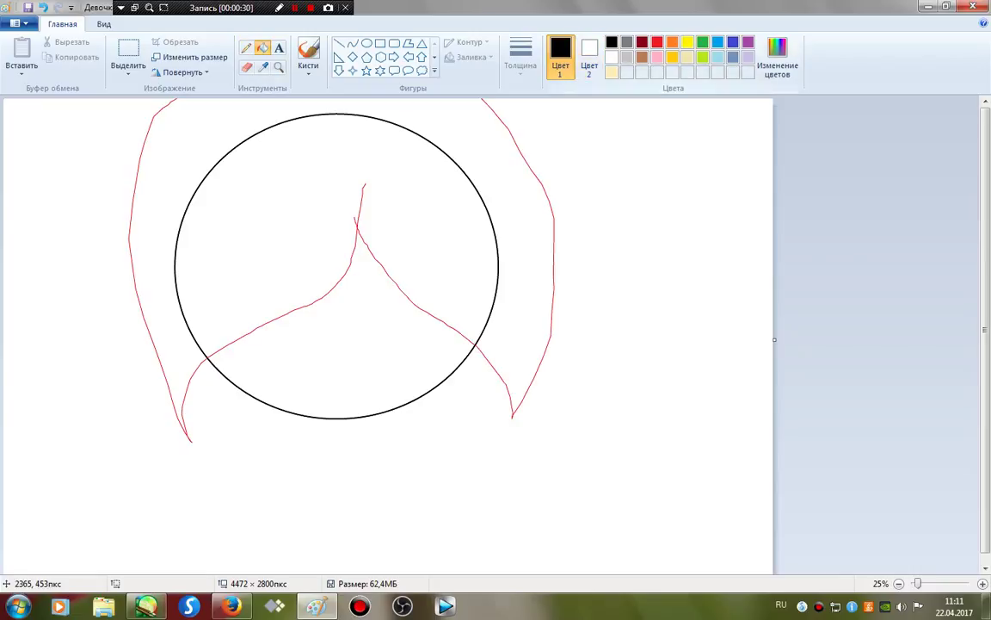
pyautogui.click(412, 176)
pyautogui.click(611, 57)
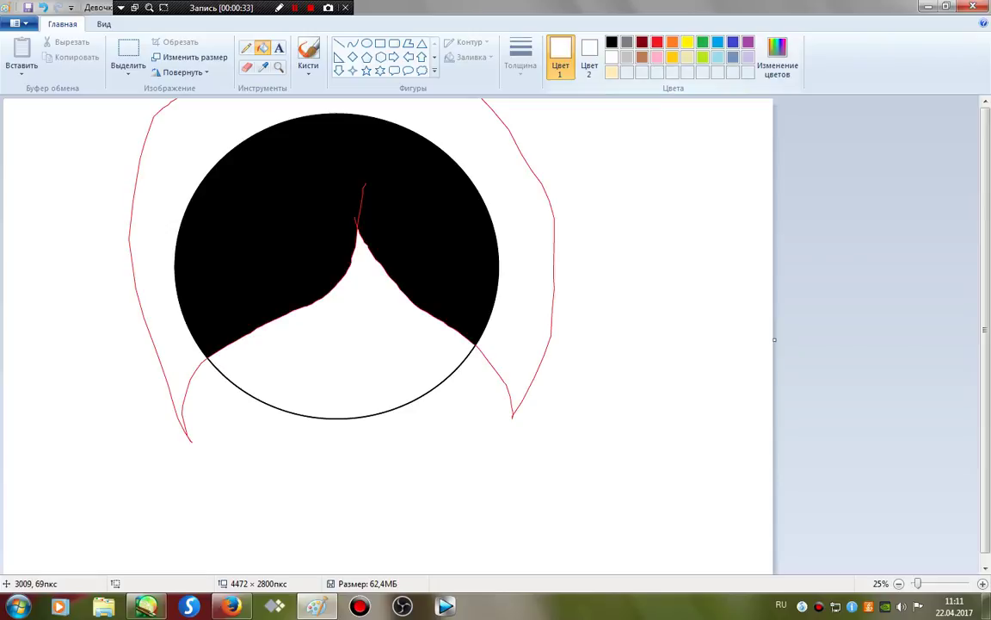
pyautogui.click(420, 177)
# Try a black fill for the hair, undo it, and recolour the red hair outline black
pyautogui.click(612, 42)
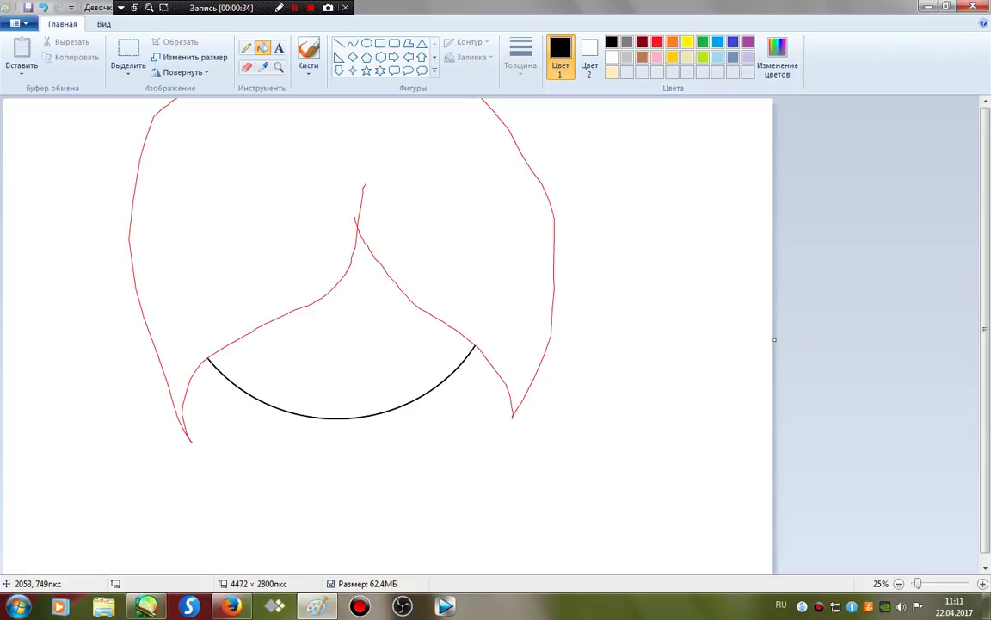
pyautogui.click(445, 260)
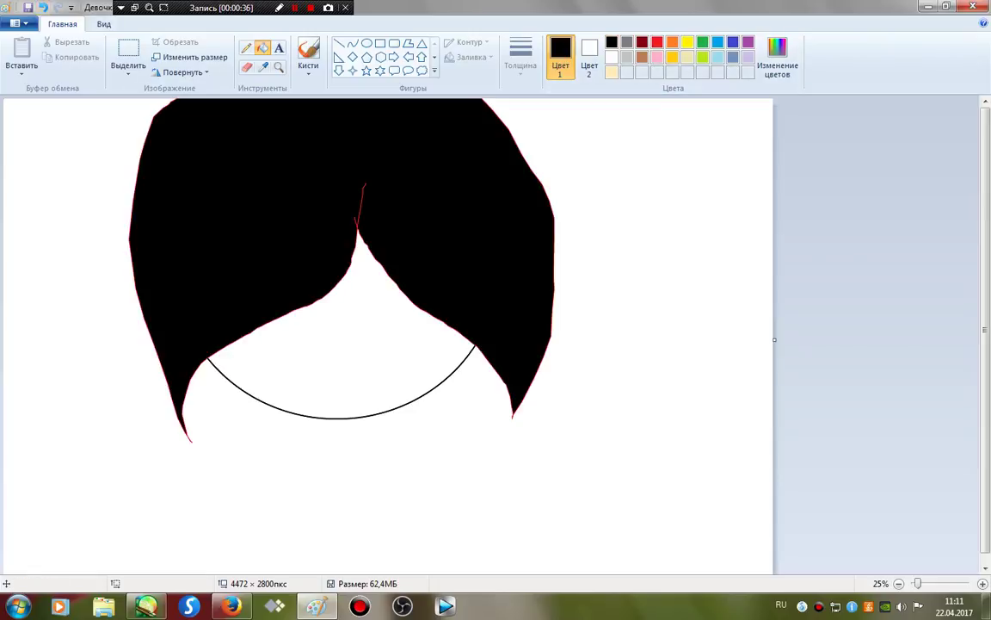
pyautogui.hotkey('ctrl', 'z')
pyautogui.click(185, 433)
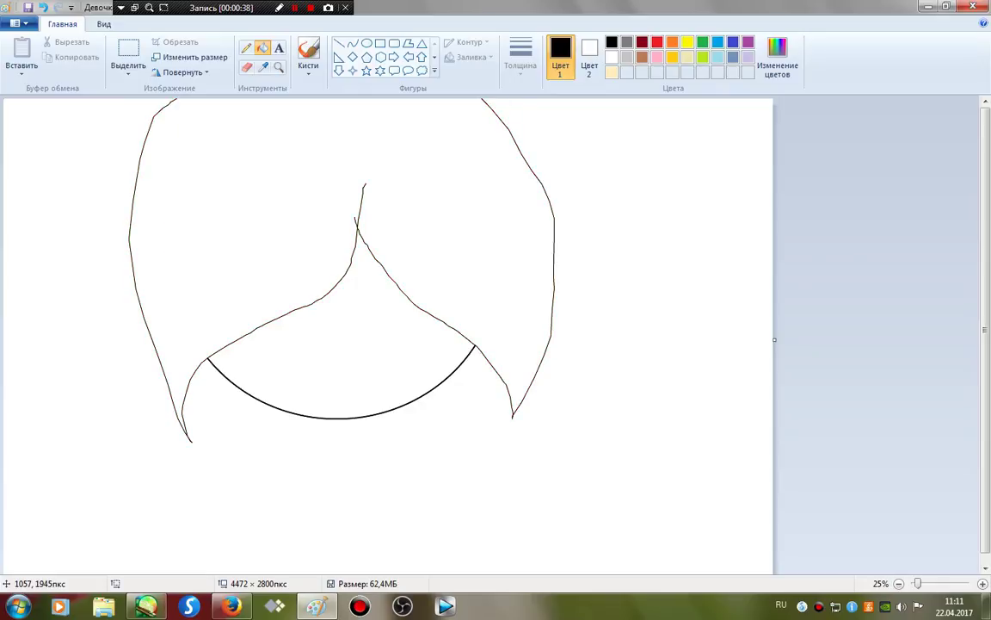
# Draw a slanted closed eye with pointed lashes on the left half of the face and fill it black
pyautogui.click(247, 48)
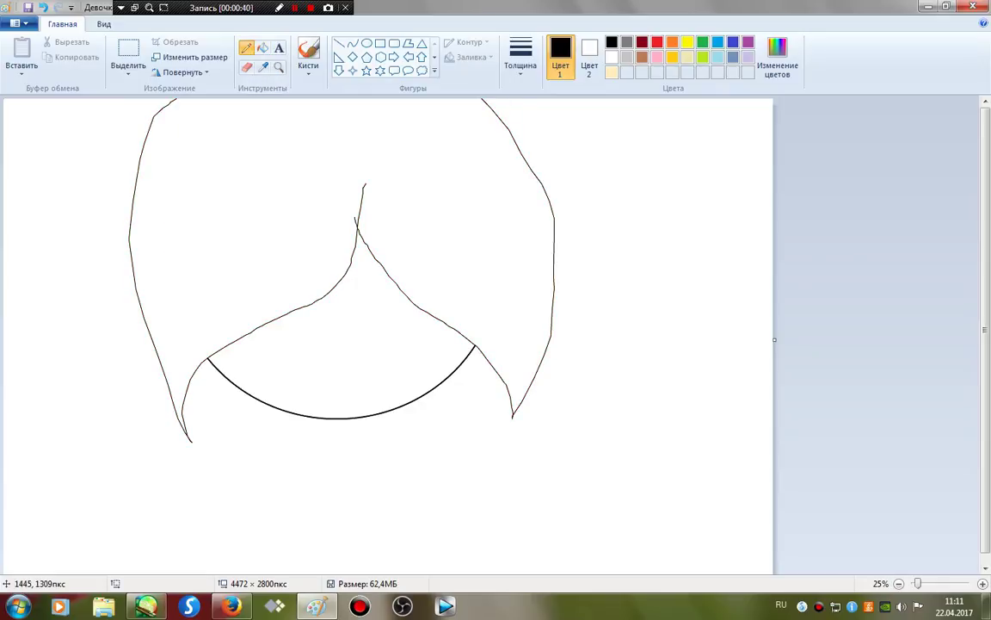
pyautogui.moveTo(252, 324)
pyautogui.mouseDown()
pyautogui.moveTo(358, 309)
pyautogui.moveTo(251, 329)
pyautogui.moveTo(244, 352)
pyautogui.moveTo(298, 334)
pyautogui.moveTo(297, 346)
pyautogui.moveTo(350, 312)
pyautogui.mouseUp()
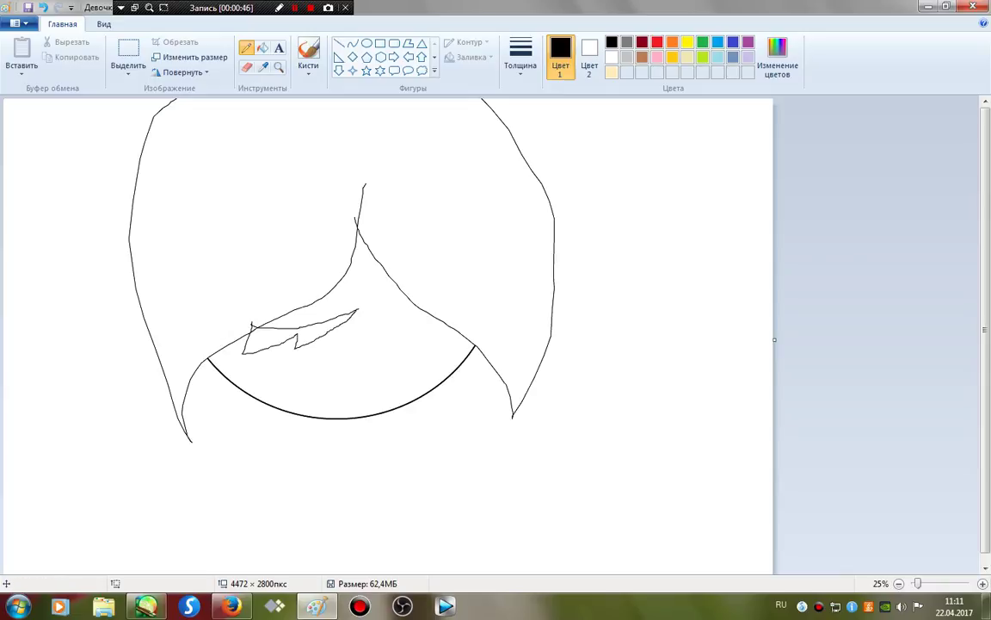
pyautogui.click(262, 48)
pyautogui.click(262, 340)
pyautogui.click(323, 326)
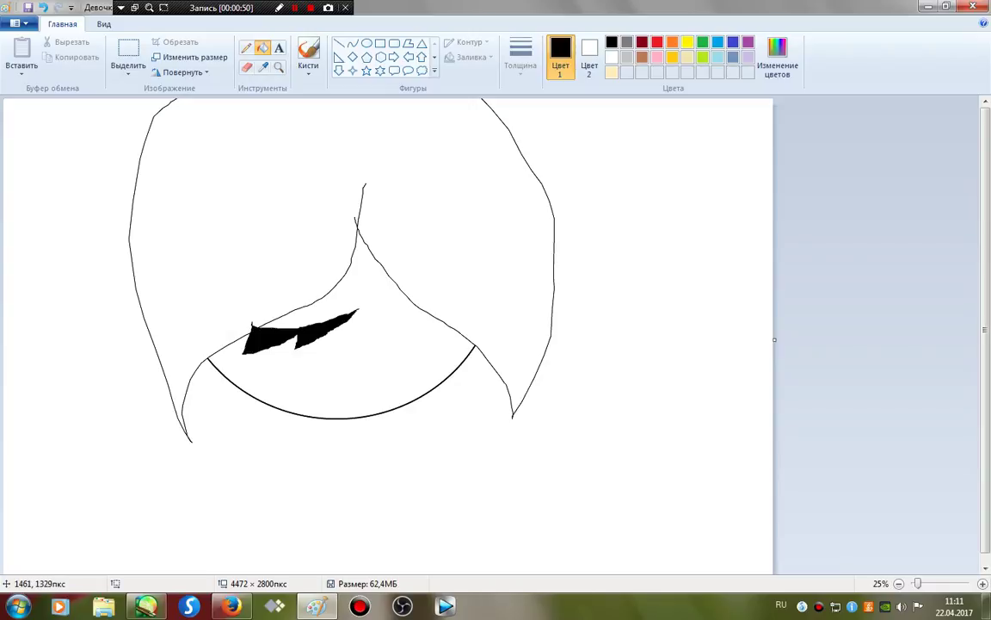
# Outline the closed eye with pointed lashes on the right half of the face in black pencil
pyautogui.click(246, 47)
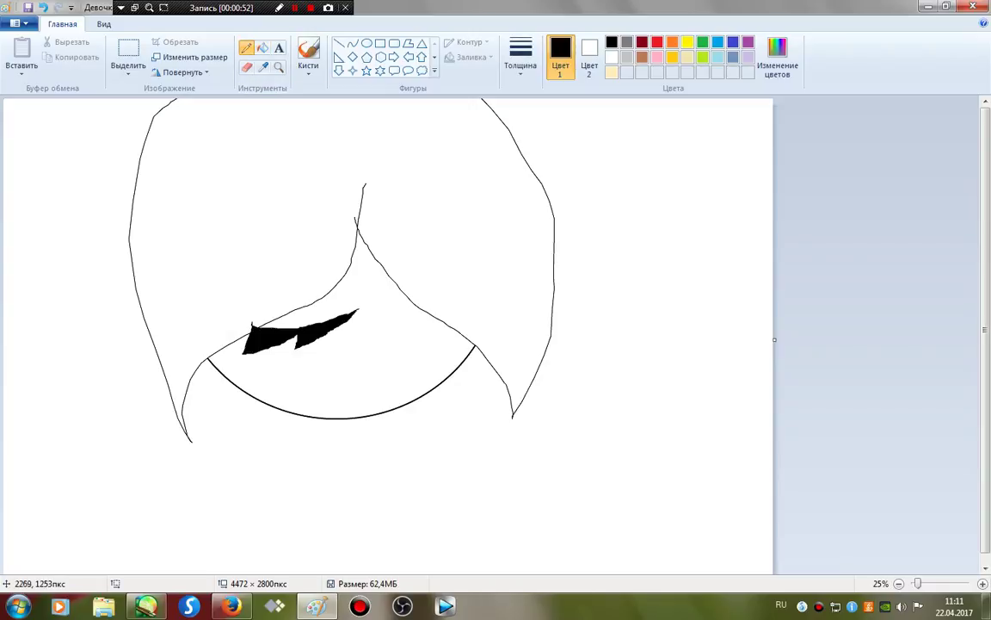
pyautogui.moveTo(387, 311); pyautogui.dragTo(457, 288)
pyautogui.moveTo(388, 311)
pyautogui.mouseDown()
pyautogui.moveTo(442, 329)
pyautogui.moveTo(431, 315)
pyautogui.moveTo(474, 310)
pyautogui.moveTo(433, 318)
pyautogui.moveTo(454, 287)
pyautogui.mouseUp()
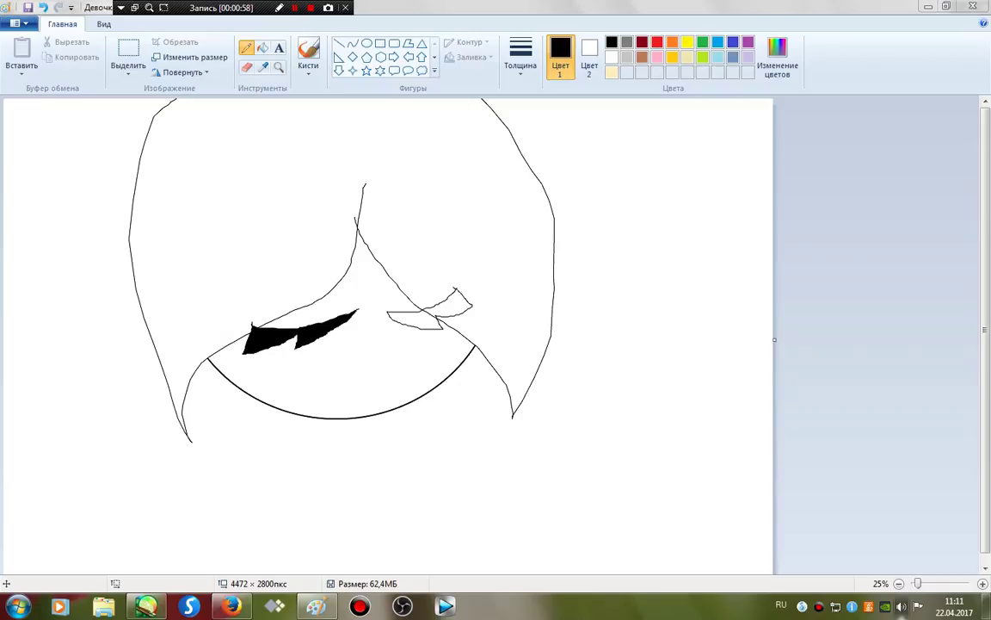
pyautogui.click(901, 606)
pyautogui.moveTo(901, 442); pyautogui.dragTo(901, 431)
pyautogui.click(835, 318)
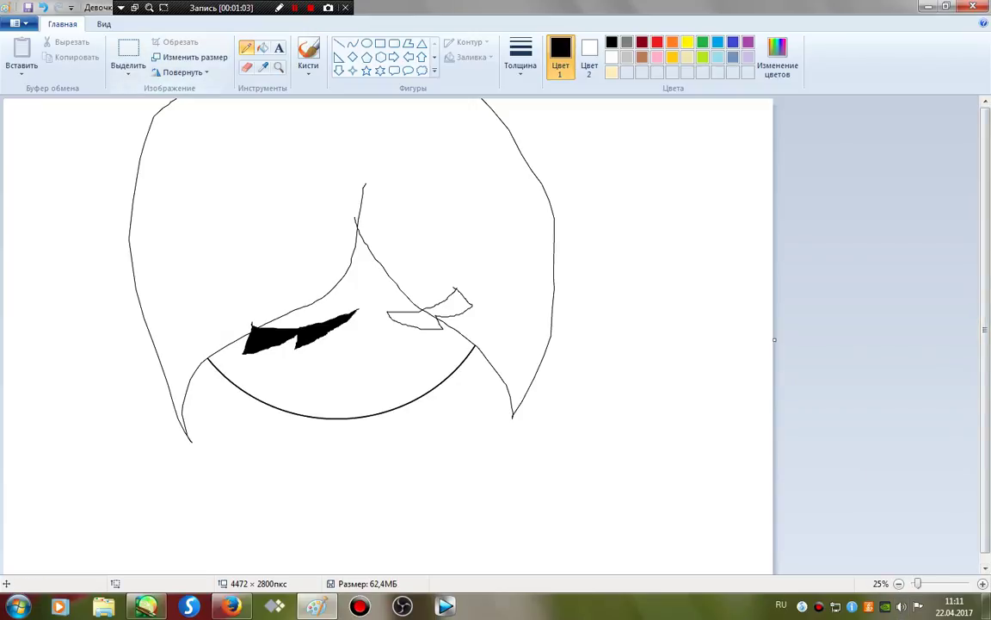
# Fill both parts of the outlined right eye with black
pyautogui.click(262, 47)
pyautogui.click(417, 320)
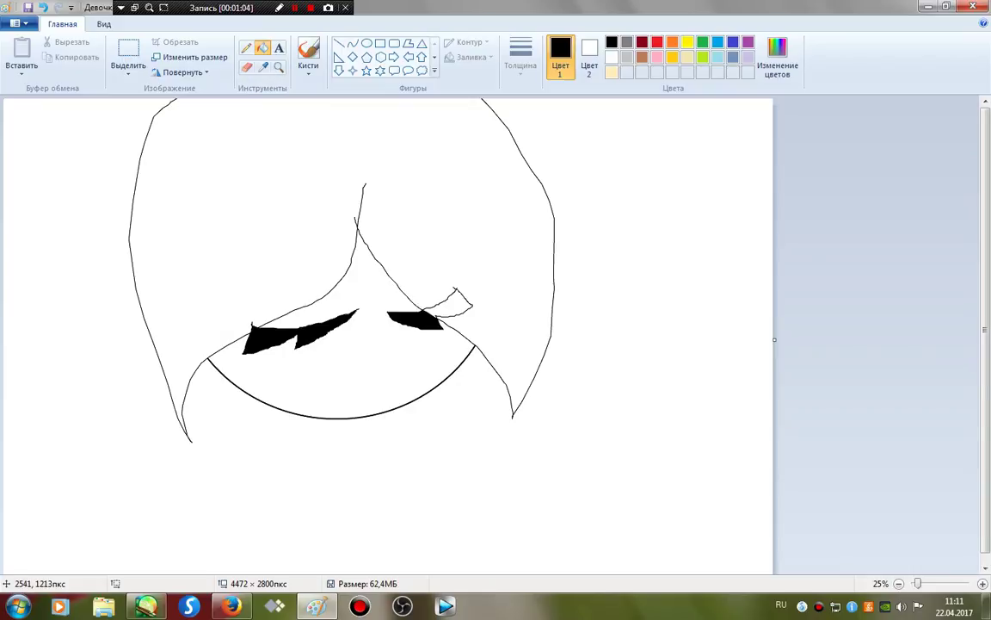
pyautogui.click(447, 303)
# Complete the face in black pencil with two thin eyebrows, a small angled nose and a short curved smile
pyautogui.click(246, 47)
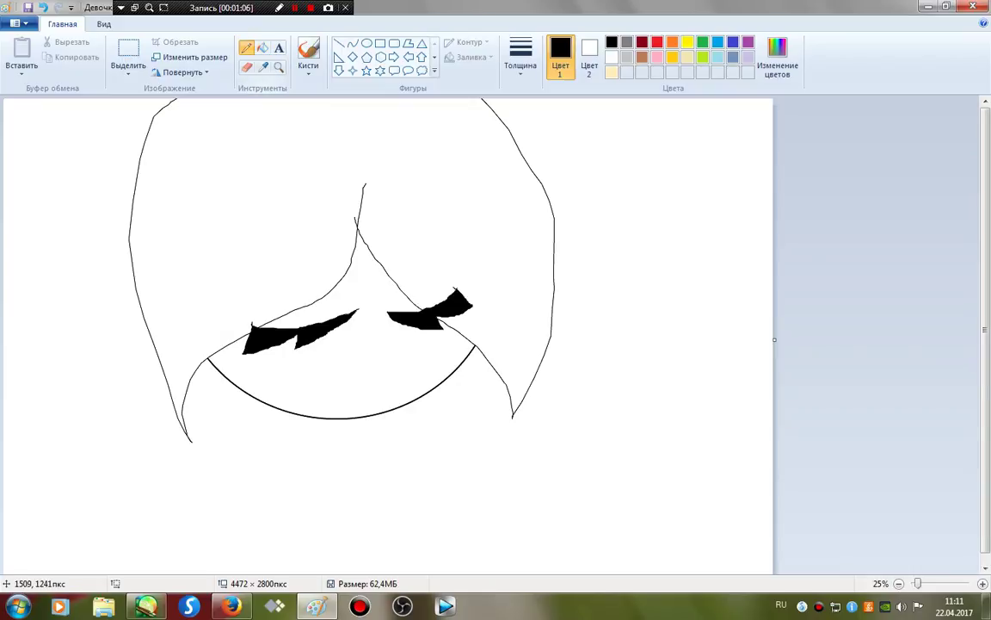
pyautogui.moveTo(263, 300); pyautogui.dragTo(455, 274)
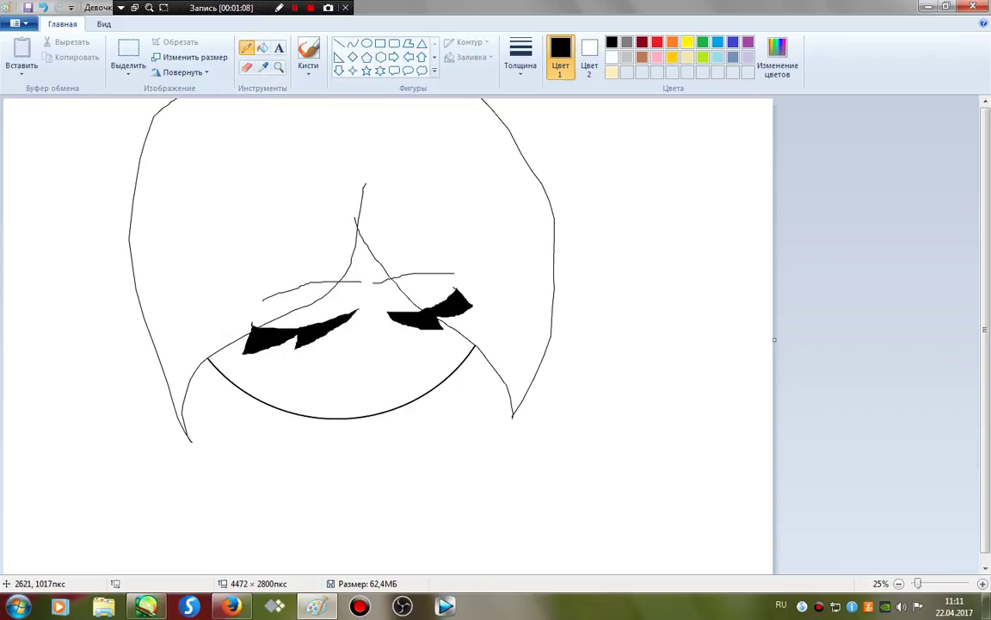
pyautogui.moveTo(377, 325); pyautogui.dragTo(379, 336)
pyautogui.moveTo(322, 361); pyautogui.dragTo(360, 361)
pyautogui.hotkey('ctrl', 'z')
pyautogui.moveTo(303, 368); pyautogui.dragTo(348, 375)
# Draw a narrow neck below the chin with two slim arms spread outward and hands with separate fingers
pyautogui.scroll(-1, 559, 322)
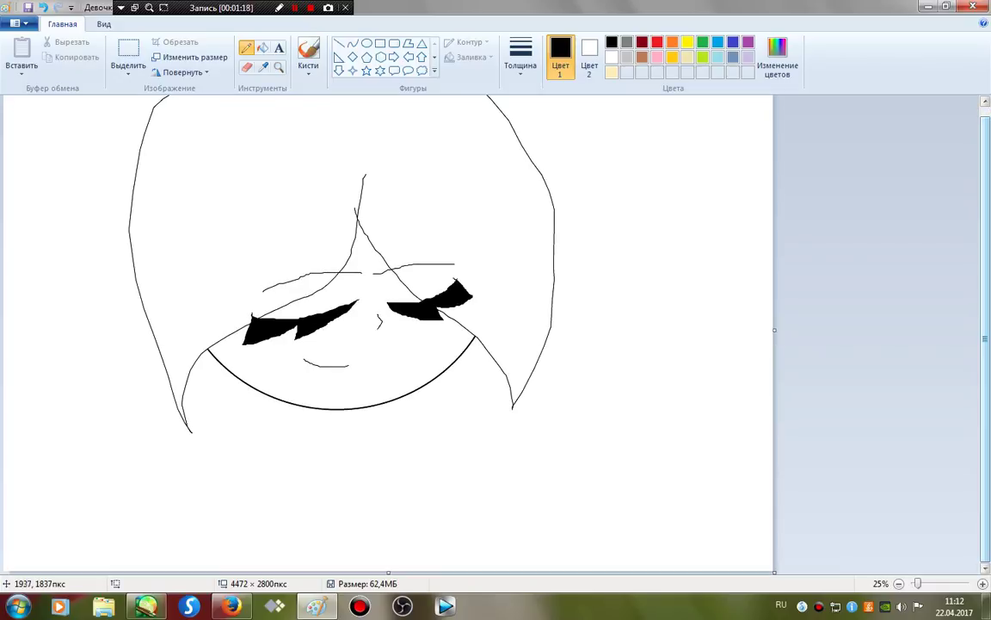
pyautogui.moveTo(323, 408); pyautogui.dragTo(302, 420)
pyautogui.moveTo(289, 439)
pyautogui.mouseDown()
pyautogui.moveTo(283, 449)
pyautogui.moveTo(332, 449)
pyautogui.mouseUp()
pyautogui.click(43, 7)
pyautogui.moveTo(322, 411)
pyautogui.mouseDown()
pyautogui.moveTo(257, 461)
pyautogui.moveTo(233, 469)
pyautogui.moveTo(252, 471)
pyautogui.moveTo(236, 473)
pyautogui.moveTo(266, 487)
pyautogui.moveTo(319, 432)
pyautogui.moveTo(323, 411)
pyautogui.moveTo(334, 456)
pyautogui.moveTo(319, 457)
pyautogui.moveTo(346, 430)
pyautogui.moveTo(362, 480)
pyautogui.moveTo(386, 493)
pyautogui.moveTo(376, 484)
pyautogui.moveTo(367, 500)
pyautogui.moveTo(340, 501)
pyautogui.moveTo(336, 442)
pyautogui.mouseUp()
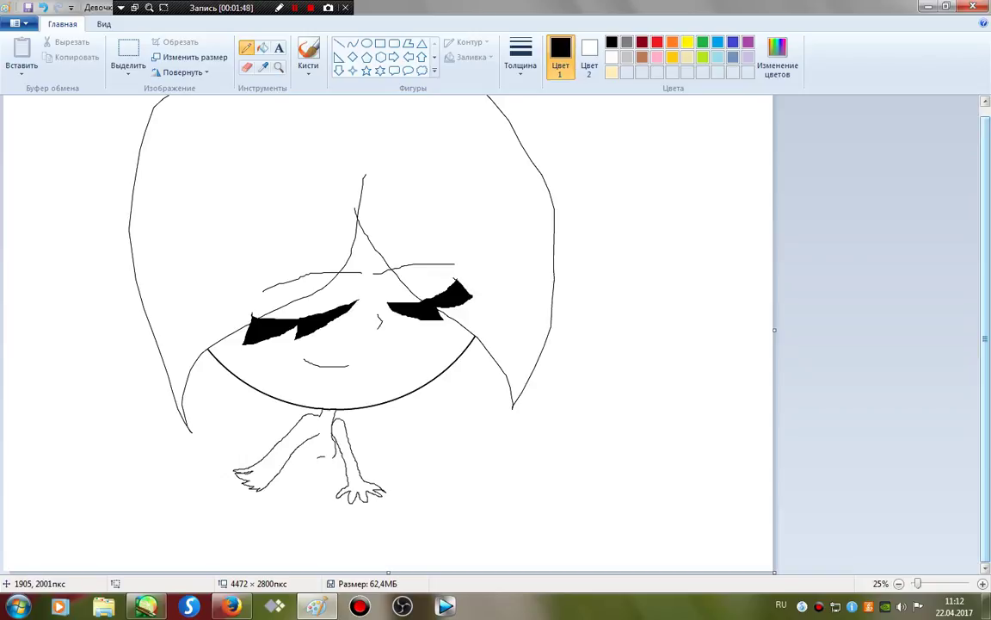
pyautogui.moveTo(305, 440)
pyautogui.mouseDown()
pyautogui.moveTo(282, 506)
pyautogui.moveTo(247, 546)
pyautogui.moveTo(326, 561)
pyautogui.moveTo(292, 432)
pyautogui.moveTo(302, 410)
pyautogui.mouseUp()
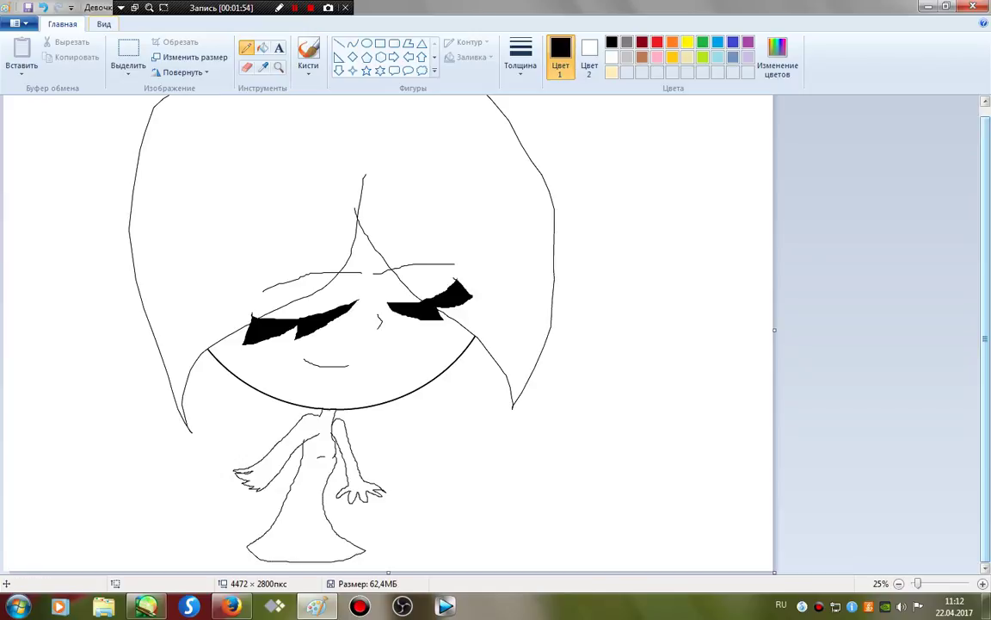
pyautogui.hotkey('ctrl', 'z')
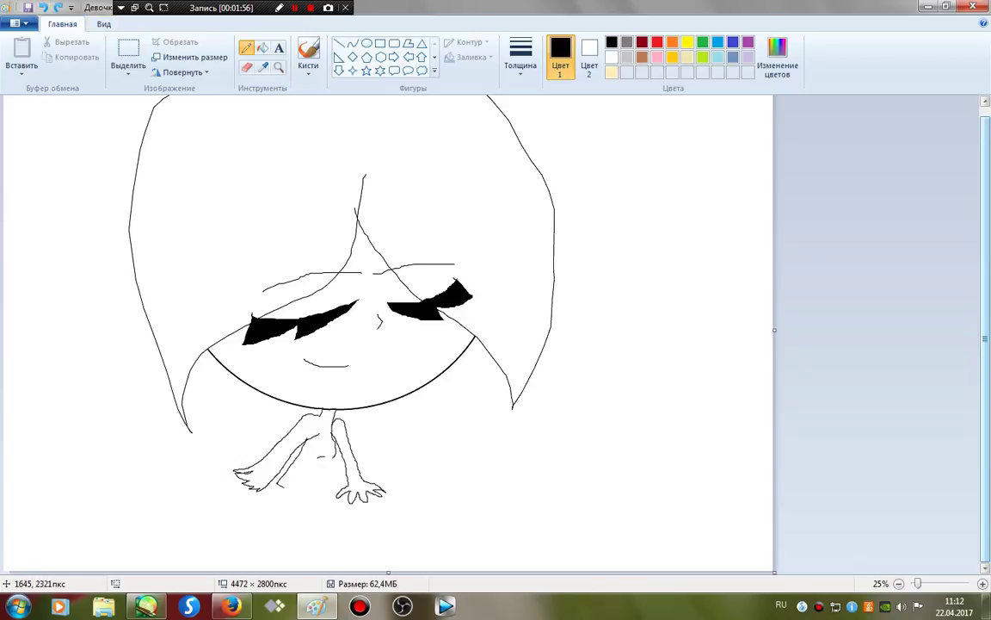
pyautogui.moveTo(275, 485); pyautogui.dragTo(303, 450)
pyautogui.hotkey('ctrl', 'z')
# Draw a short cropped top on the torso and add black-filled wristbands to both wrists
pyautogui.moveTo(297, 454); pyautogui.dragTo(332, 469)
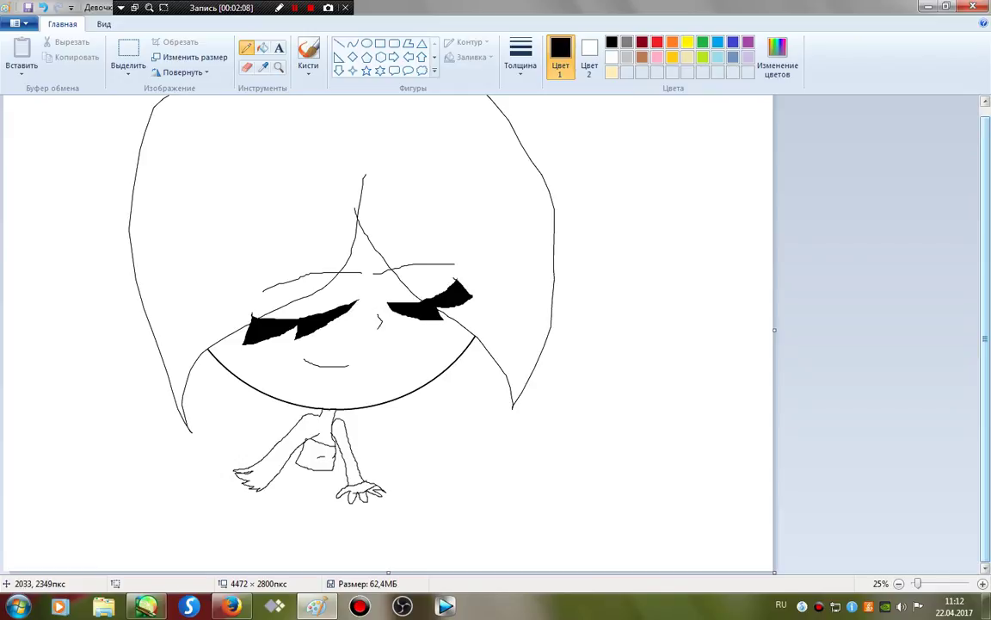
pyautogui.click(262, 47)
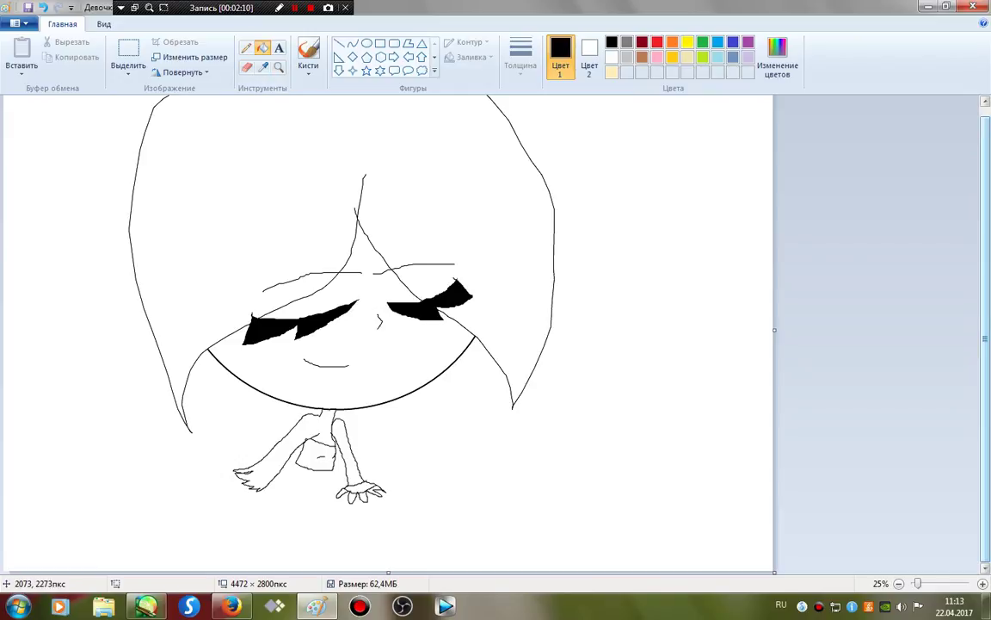
pyautogui.click(362, 490)
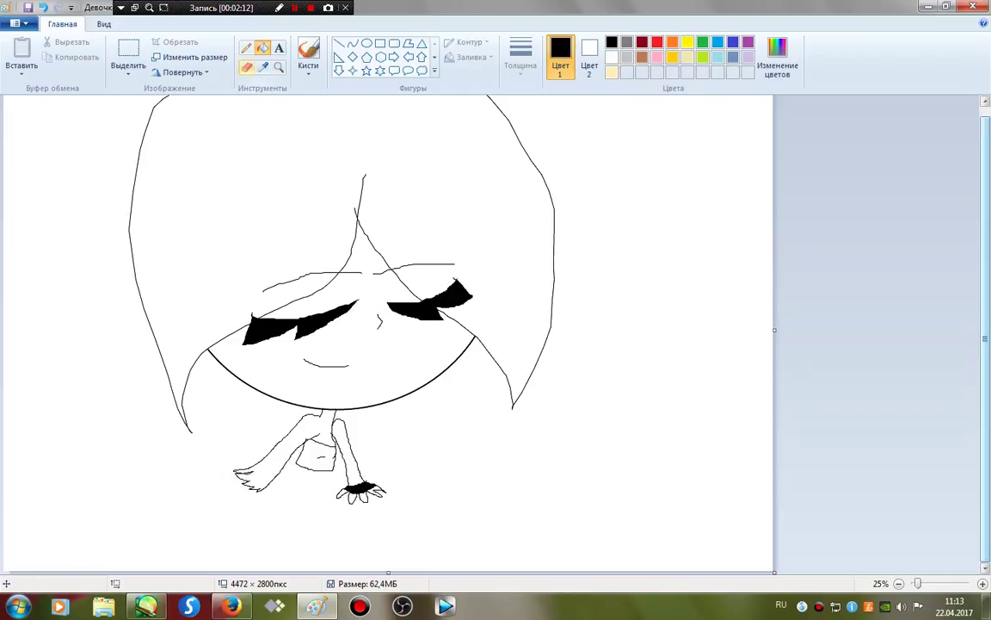
pyautogui.click(246, 47)
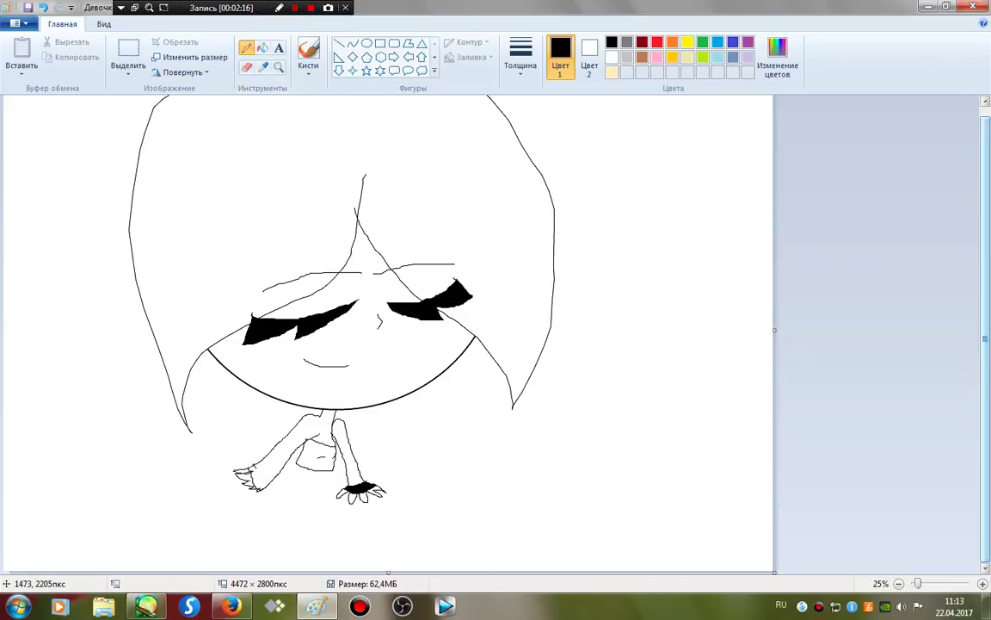
pyautogui.click(262, 47)
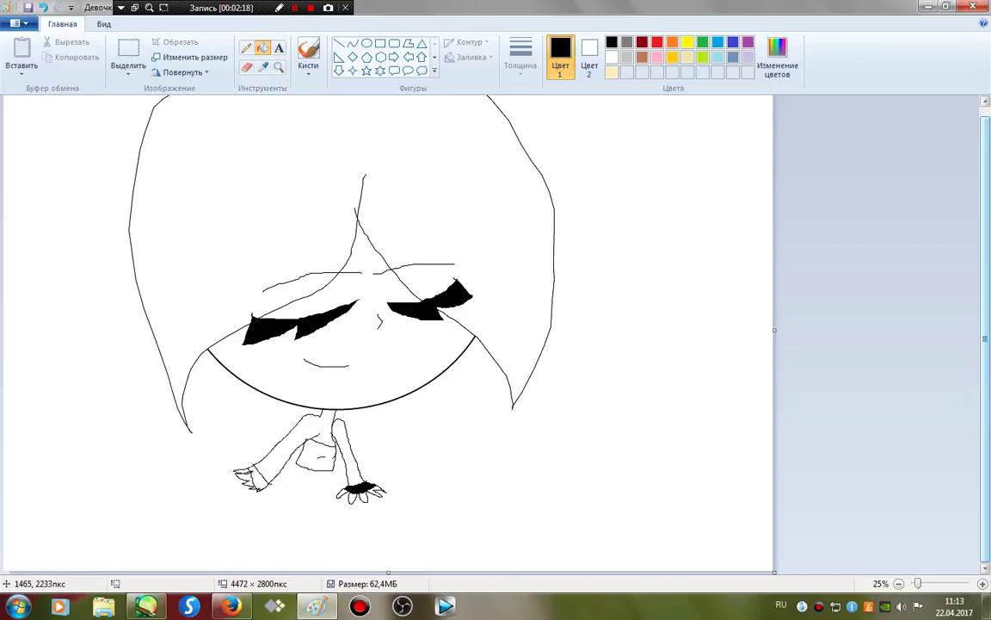
pyautogui.click(257, 484)
# Draw a bare waist with a navel, a short flared skirt and two legs crossed by a stocking line down to the canvas edge
pyautogui.click(246, 48)
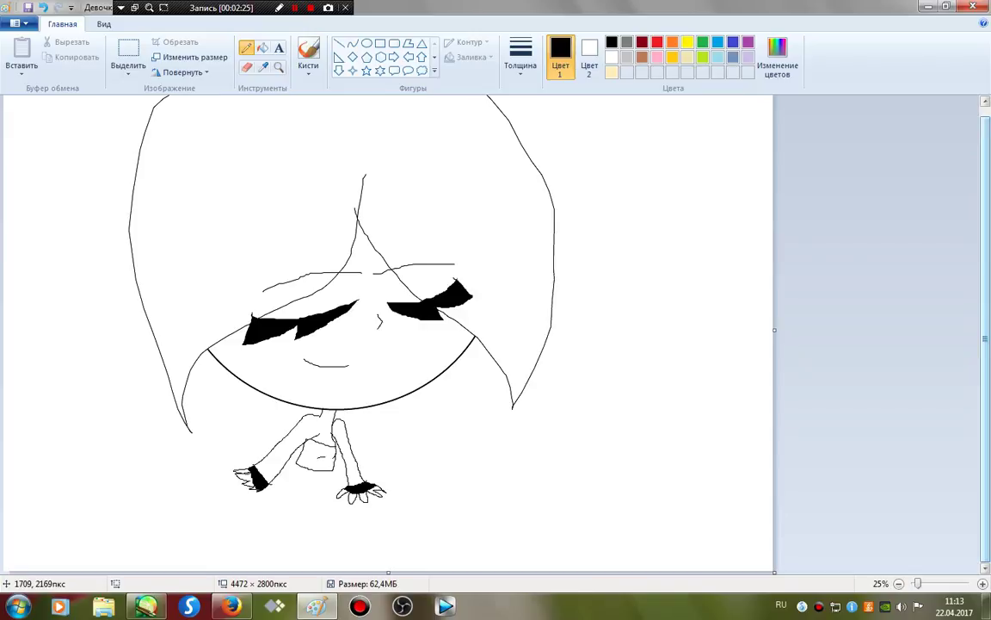
pyautogui.moveTo(298, 470)
pyautogui.mouseDown()
pyautogui.moveTo(299, 491)
pyautogui.moveTo(323, 496)
pyautogui.moveTo(297, 488)
pyautogui.mouseUp()
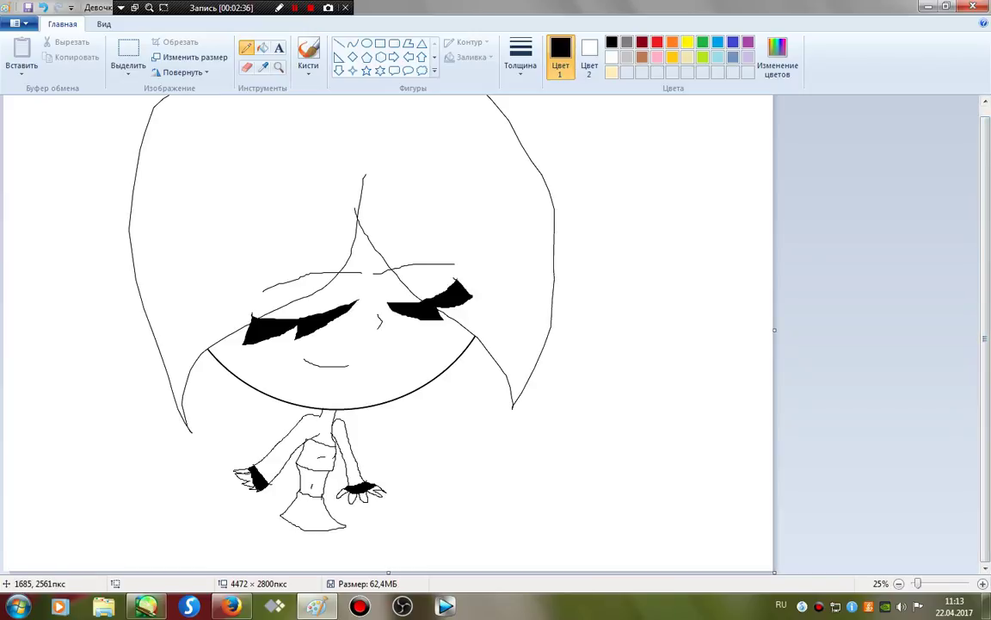
pyautogui.moveTo(295, 523); pyautogui.dragTo(280, 572)
pyautogui.moveTo(311, 529)
pyautogui.mouseDown()
pyautogui.moveTo(298, 571)
pyautogui.moveTo(312, 571)
pyautogui.moveTo(316, 555)
pyautogui.mouseUp()
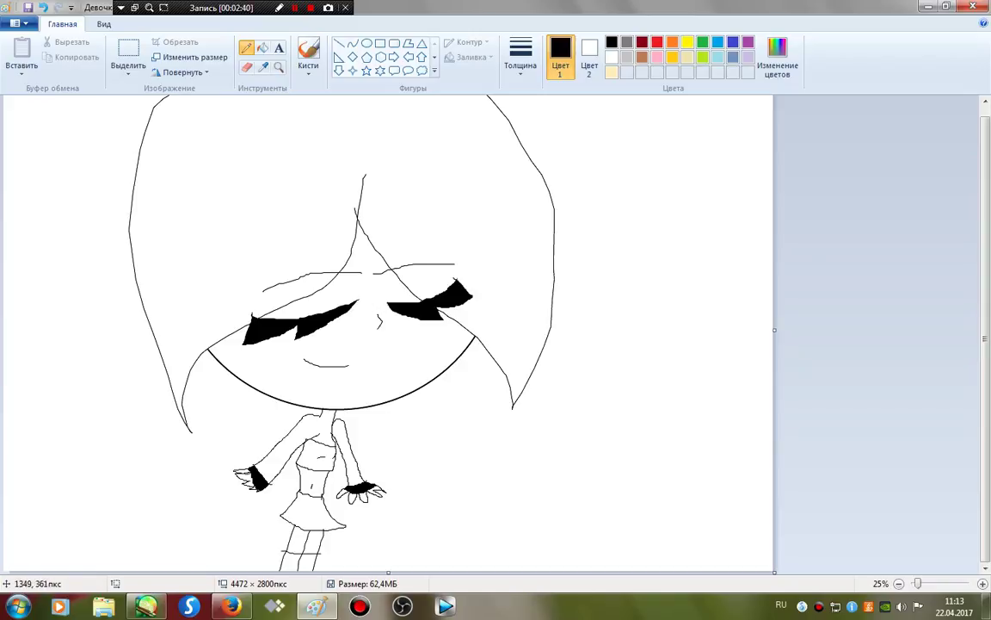
# Fill both legs below the stocking line with black
pyautogui.click(263, 48)
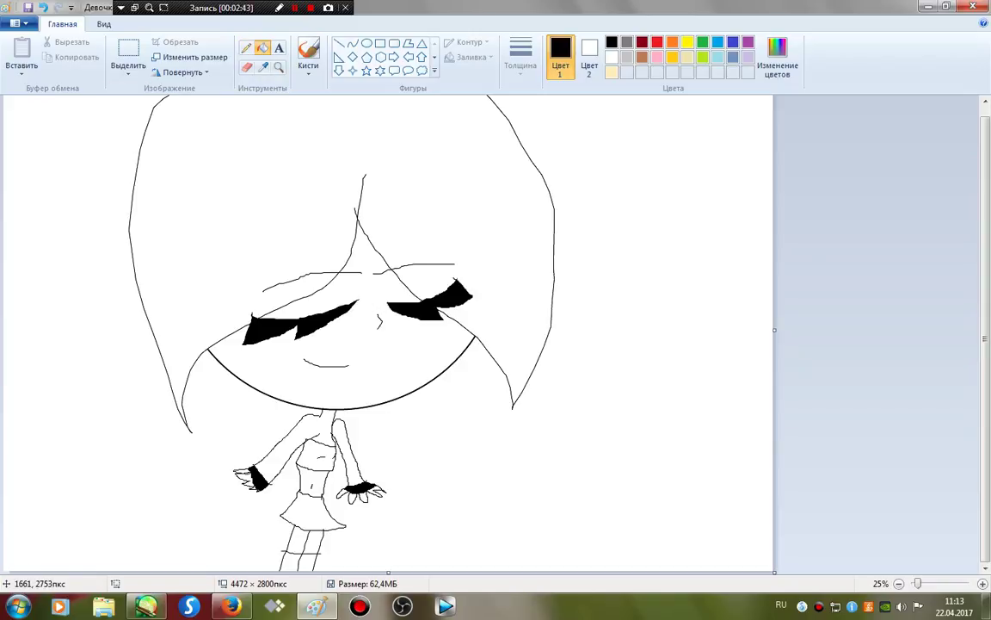
pyautogui.click(291, 562)
pyautogui.click(308, 562)
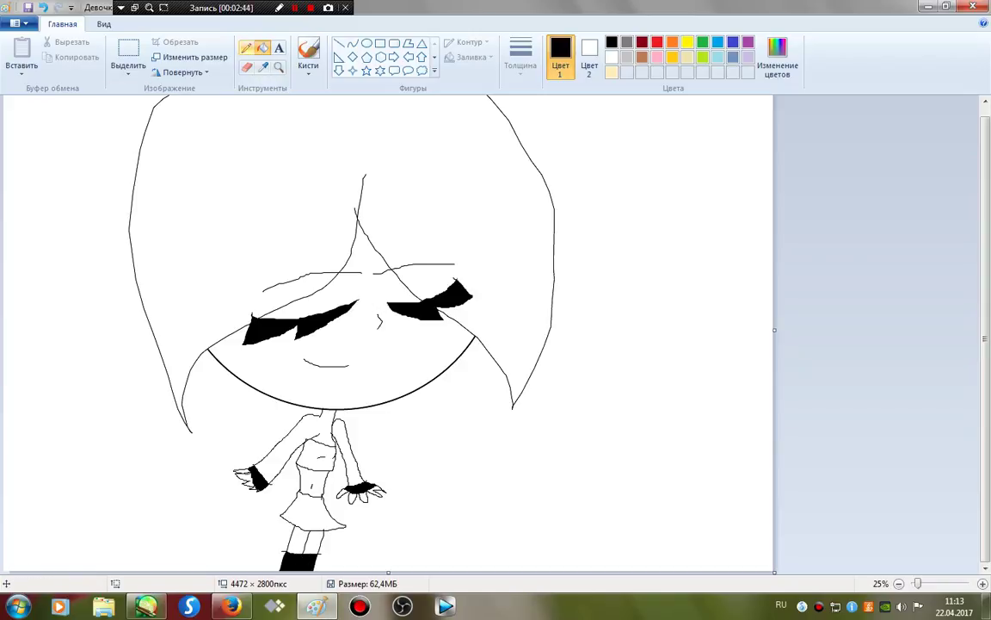
# Extend the hair on both sides of the body in black pencil with wavy strands reaching the canvas's lower edge
pyautogui.click(246, 48)
pyautogui.moveTo(188, 433)
pyautogui.mouseDown()
pyautogui.moveTo(163, 481)
pyautogui.moveTo(143, 492)
pyautogui.moveTo(156, 502)
pyautogui.moveTo(222, 496)
pyautogui.moveTo(237, 483)
pyautogui.moveTo(224, 568)
pyautogui.mouseUp()
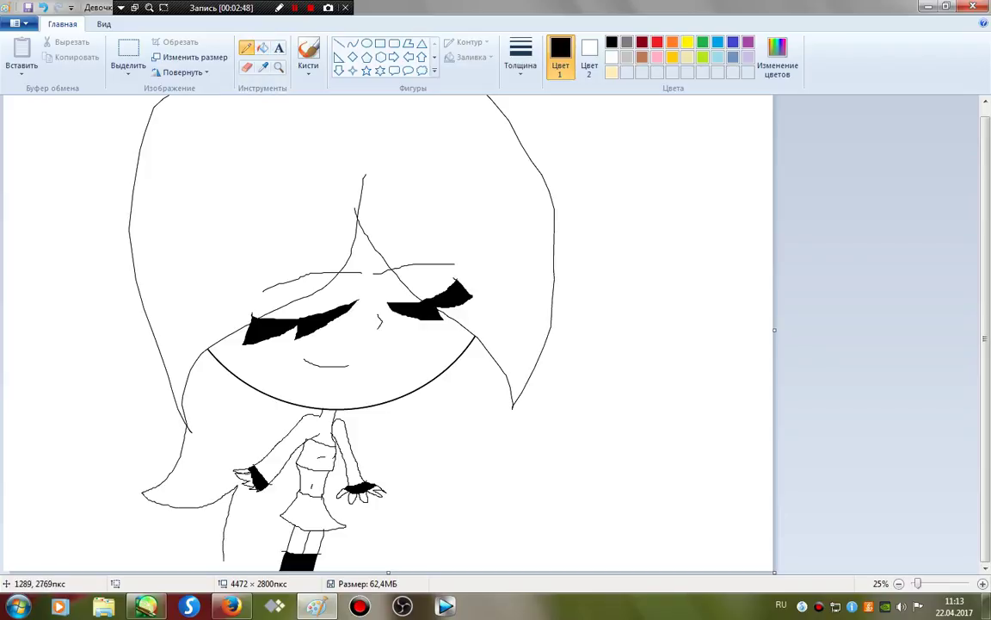
pyautogui.moveTo(399, 568)
pyautogui.mouseDown()
pyautogui.moveTo(401, 505)
pyautogui.moveTo(469, 387)
pyautogui.moveTo(485, 426)
pyautogui.moveTo(504, 374)
pyautogui.mouseUp()
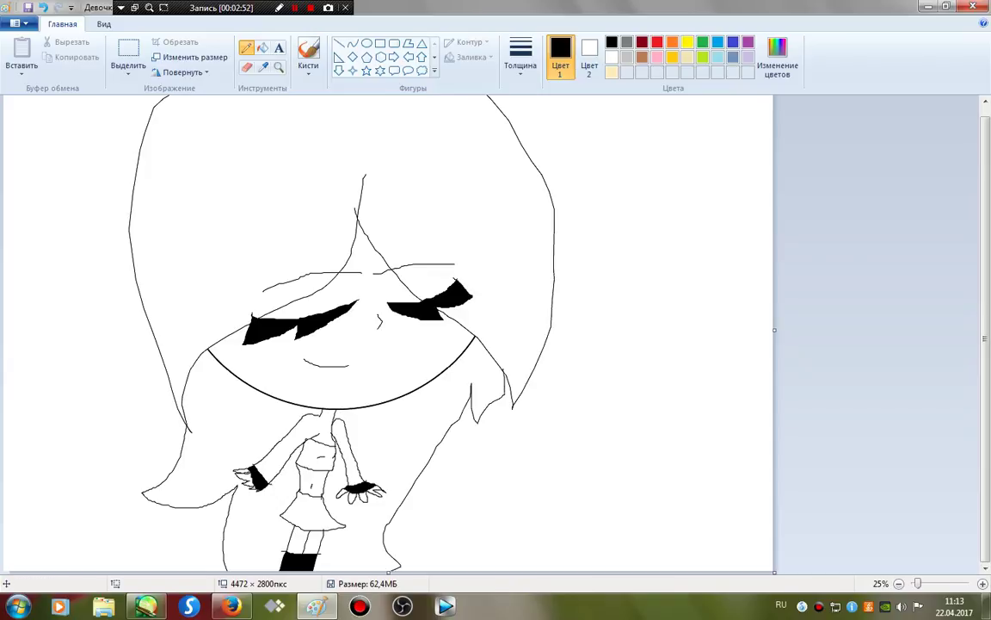
# Draw two outer headphone ellipses over the hair, about 617 × 801 px and 445 × 617 px, and connect them with a pencil headband
pyautogui.click(367, 43)
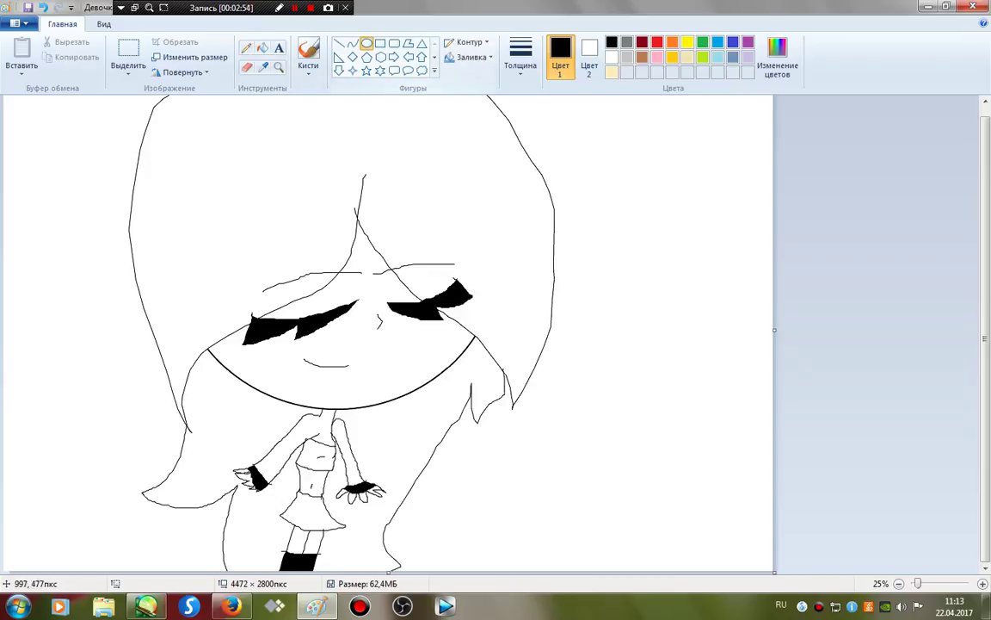
pyautogui.moveTo(140, 169); pyautogui.dragTo(246, 306)
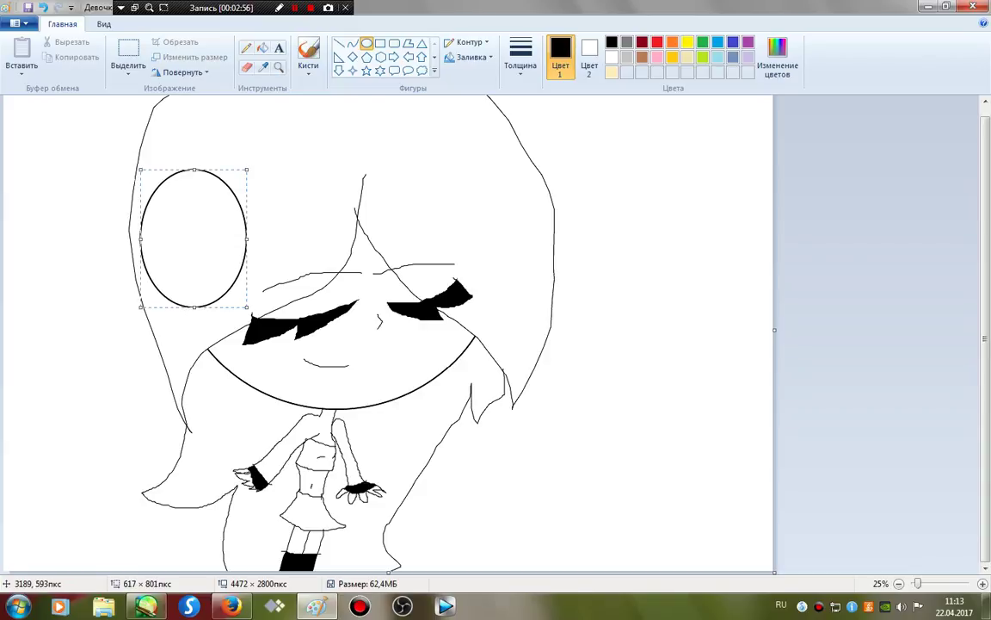
pyautogui.moveTo(473, 150); pyautogui.dragTo(549, 256)
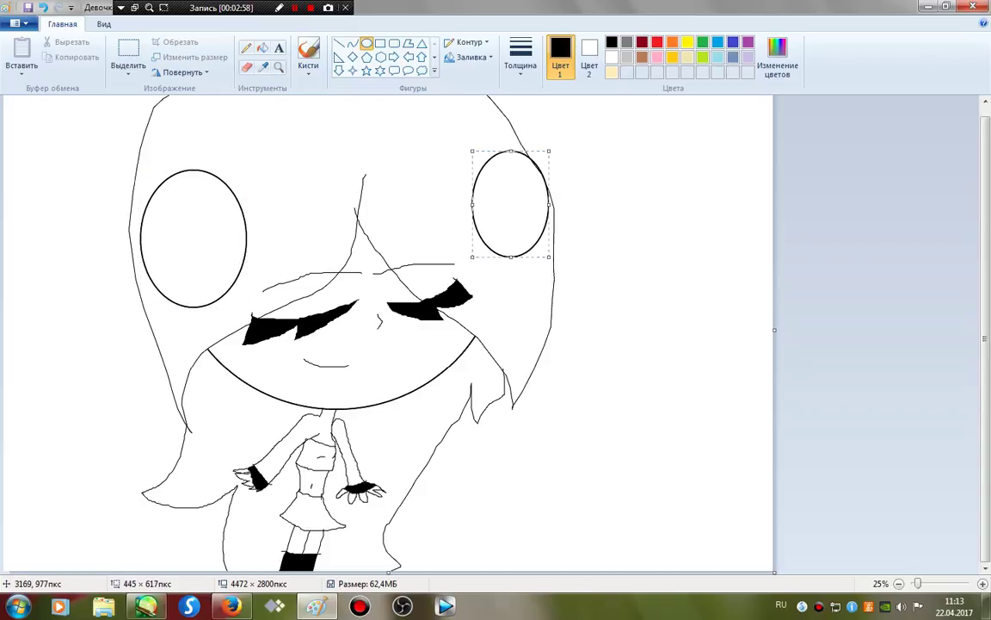
pyautogui.click(247, 48)
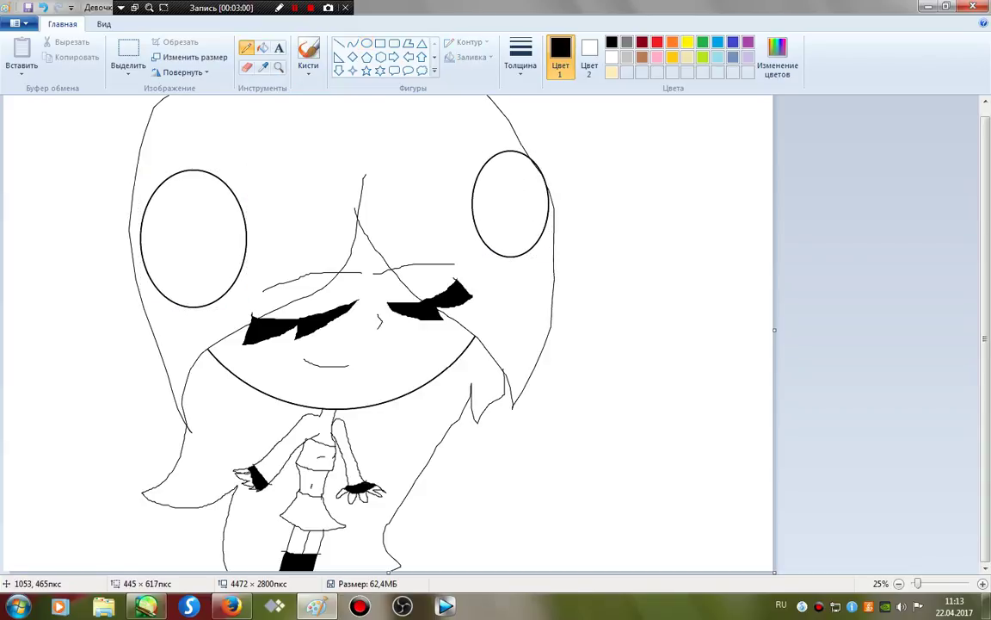
pyautogui.moveTo(187, 169)
pyautogui.mouseDown()
pyautogui.moveTo(244, 135)
pyautogui.moveTo(399, 126)
pyautogui.moveTo(488, 160)
pyautogui.moveTo(414, 115)
pyautogui.moveTo(303, 99)
pyautogui.moveTo(179, 132)
pyautogui.moveTo(164, 153)
pyautogui.moveTo(204, 266)
pyautogui.moveTo(234, 284)
pyautogui.mouseUp()
# Draw a smaller ellipse inside each headphone cup, about 501 × 645 px in the larger and 361 × 521 px in the smaller
pyautogui.click(367, 43)
pyautogui.moveTo(164, 185); pyautogui.dragTo(149, 184)
pyautogui.moveTo(192, 284); pyautogui.dragTo(192, 295)
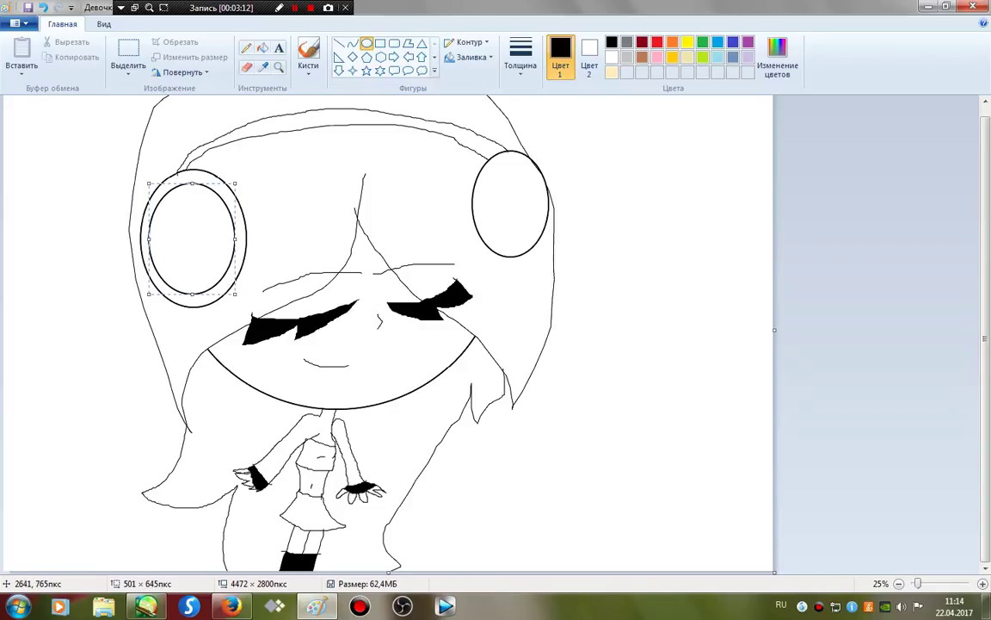
pyautogui.moveTo(494, 166); pyautogui.dragTo(512, 249)
pyautogui.moveTo(508, 172); pyautogui.dragTo(509, 166)
pyautogui.moveTo(486, 204); pyautogui.dragTo(542, 206)
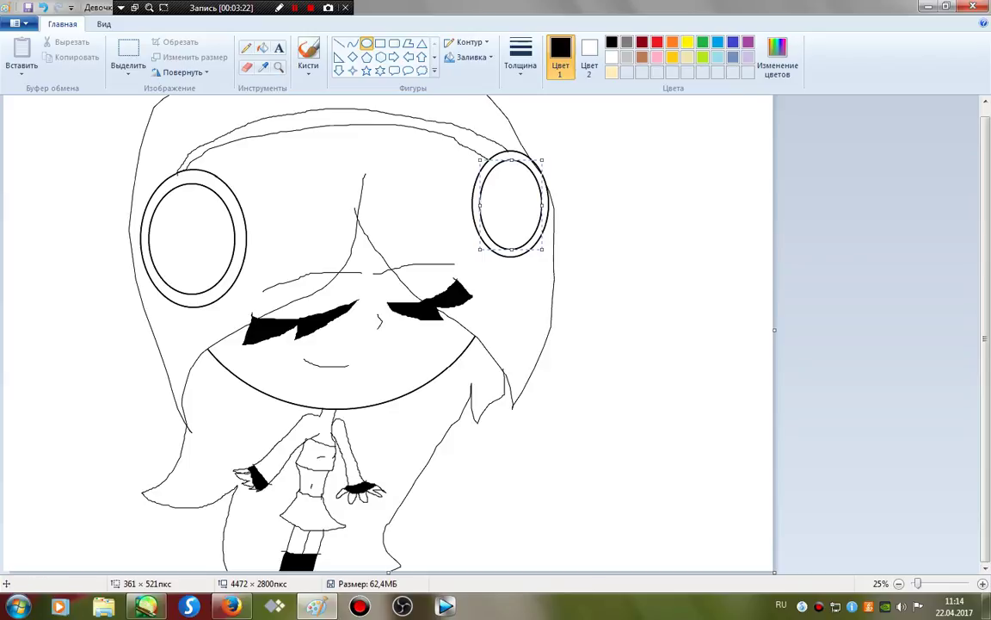
# Fill the rims of both headphone cups and the headband between them with black
pyautogui.click(263, 49)
pyautogui.click(203, 180)
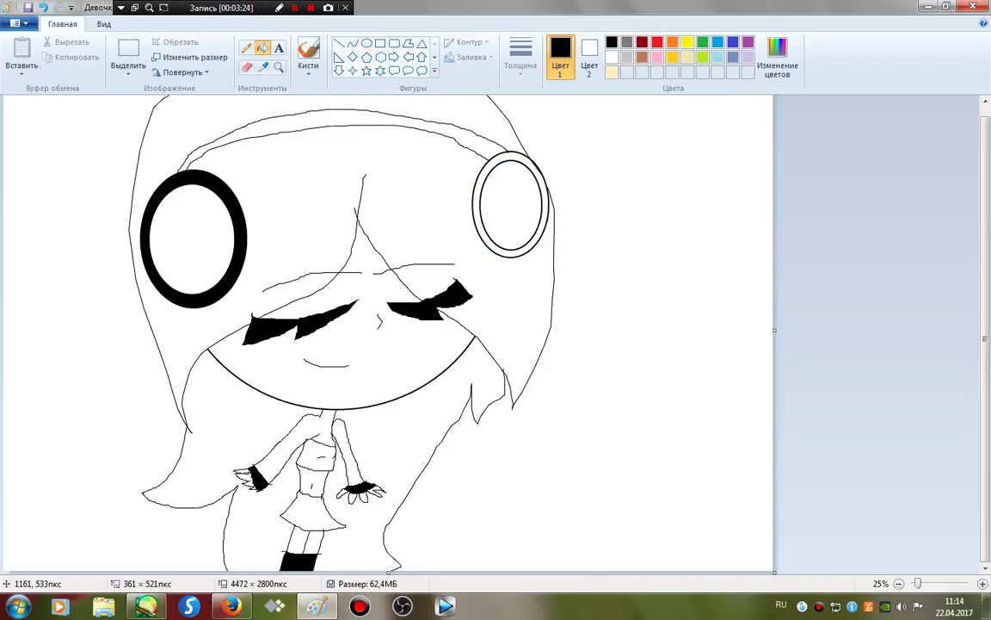
pyautogui.click(335, 122)
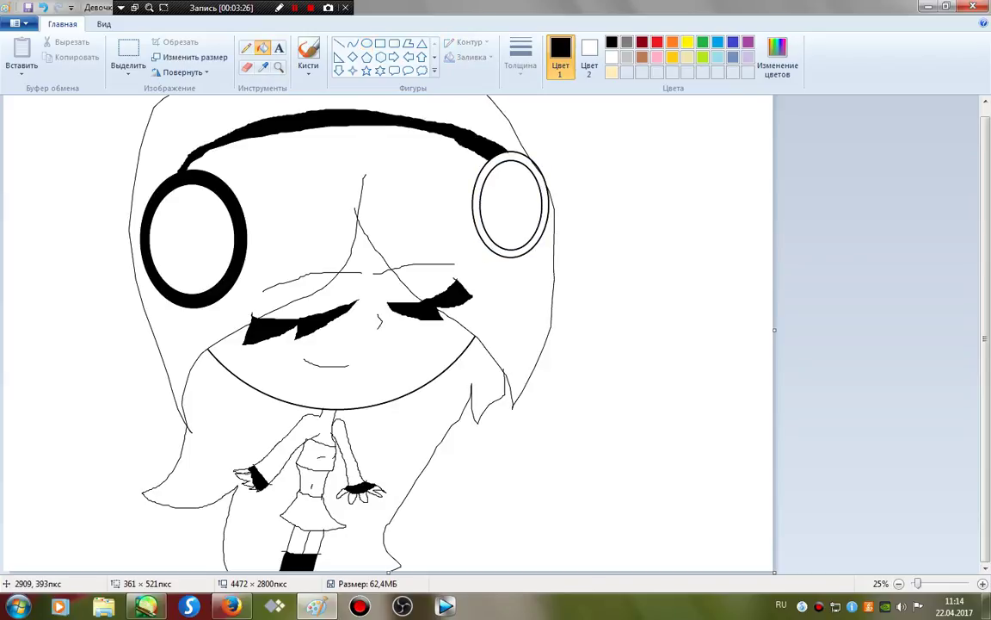
pyautogui.click(477, 207)
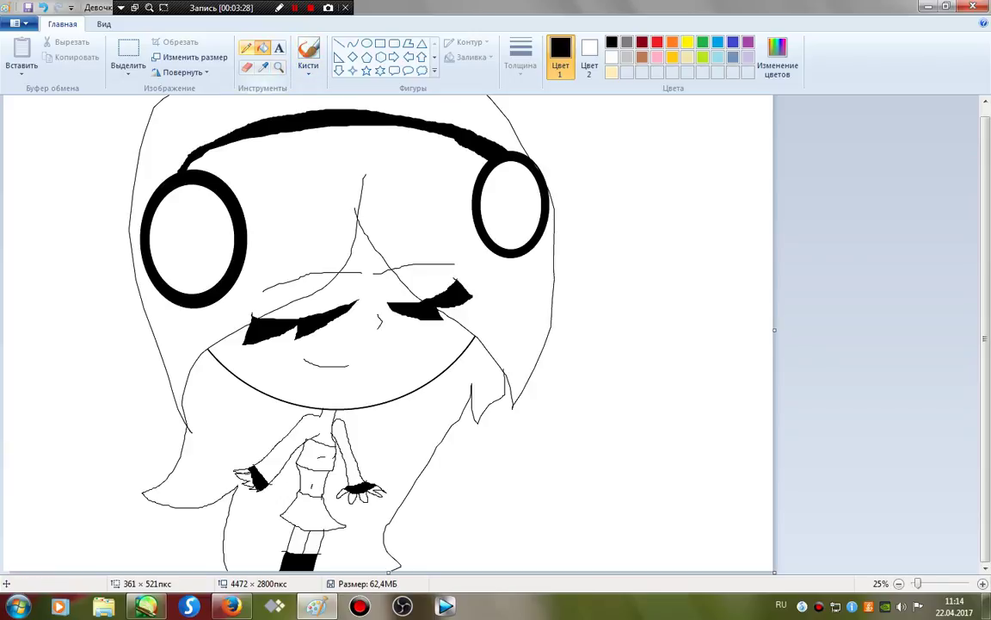
# Thicken the headband with a second pencil line below it and fill the gap with black
pyautogui.click(247, 48)
pyautogui.moveTo(200, 170); pyautogui.dragTo(230, 156)
pyautogui.moveTo(347, 142); pyautogui.dragTo(495, 165)
pyautogui.click(262, 47)
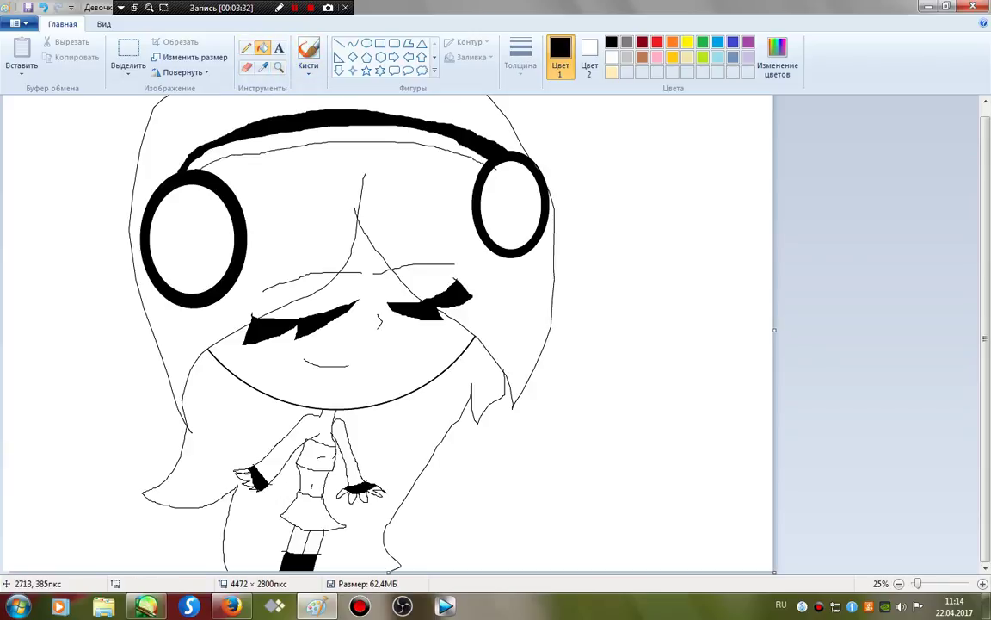
pyautogui.click(401, 145)
pyautogui.click(246, 47)
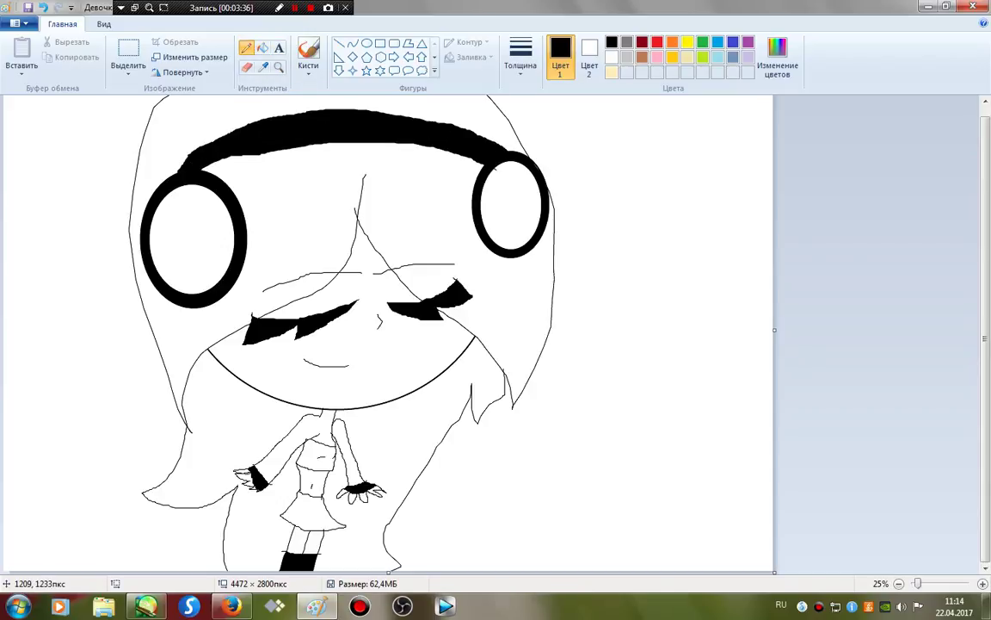
pyautogui.moveTo(177, 275); pyautogui.dragTo(191, 439)
pyautogui.click(43, 7)
# Draw three elliptical note heads, two small ones and a larger one on opposite sides of the head, and fill them with black
pyautogui.click(367, 43)
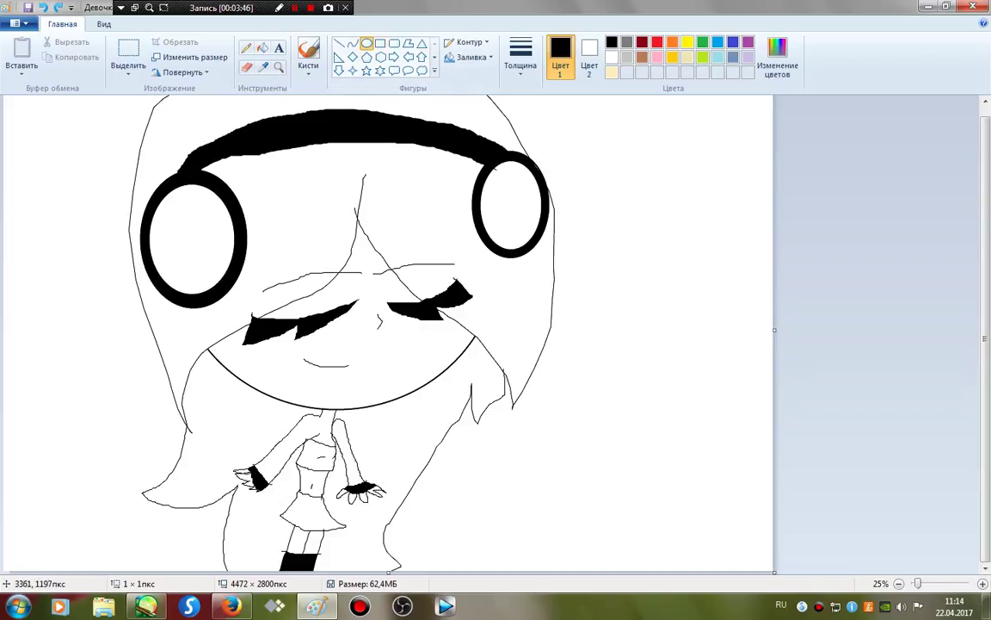
pyautogui.moveTo(581, 297)
pyautogui.mouseDown()
pyautogui.moveTo(634, 331)
pyautogui.moveTo(693, 330)
pyautogui.mouseUp()
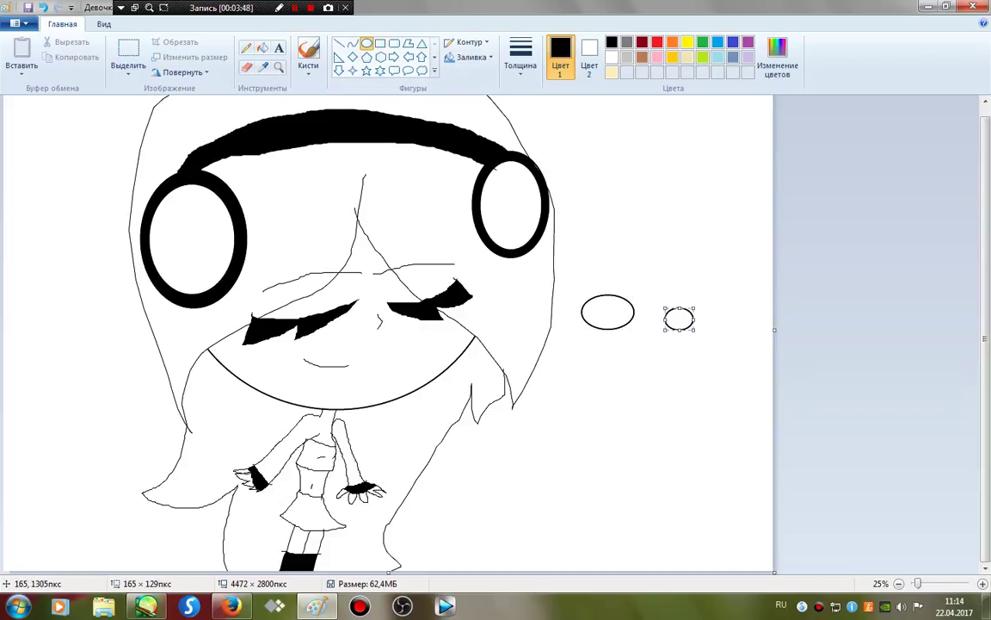
pyautogui.moveTo(9, 306); pyautogui.dragTo(77, 363)
pyautogui.click(263, 47)
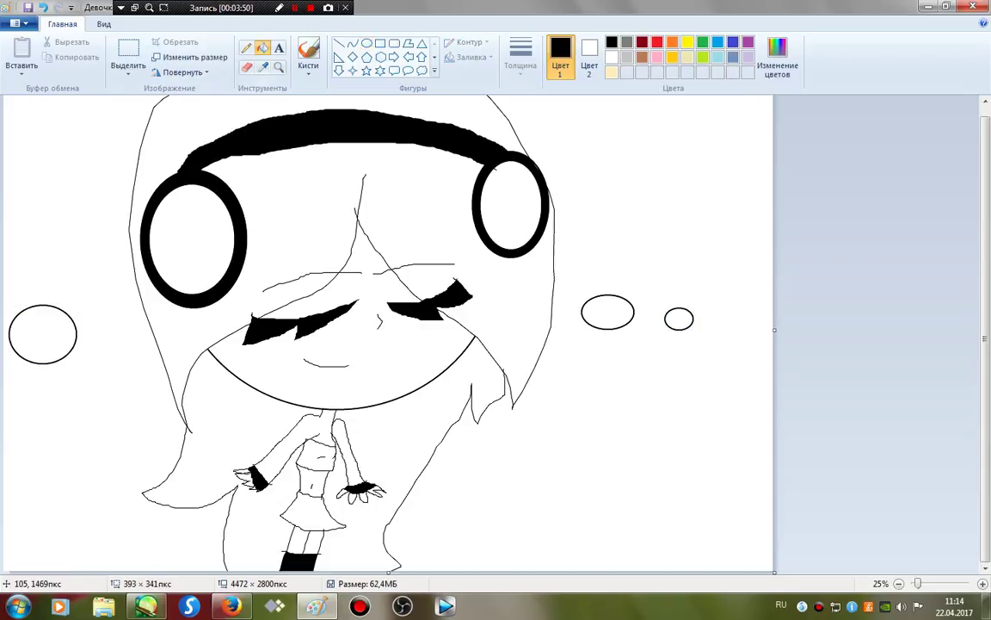
pyautogui.click(43, 334)
pyautogui.click(607, 312)
pyautogui.click(679, 319)
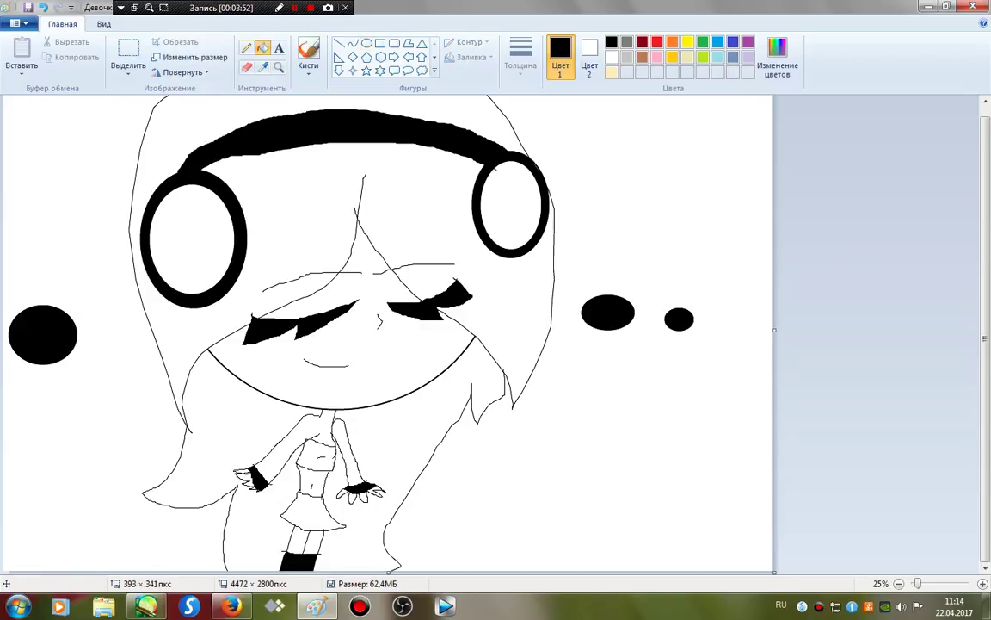
pyautogui.click(246, 47)
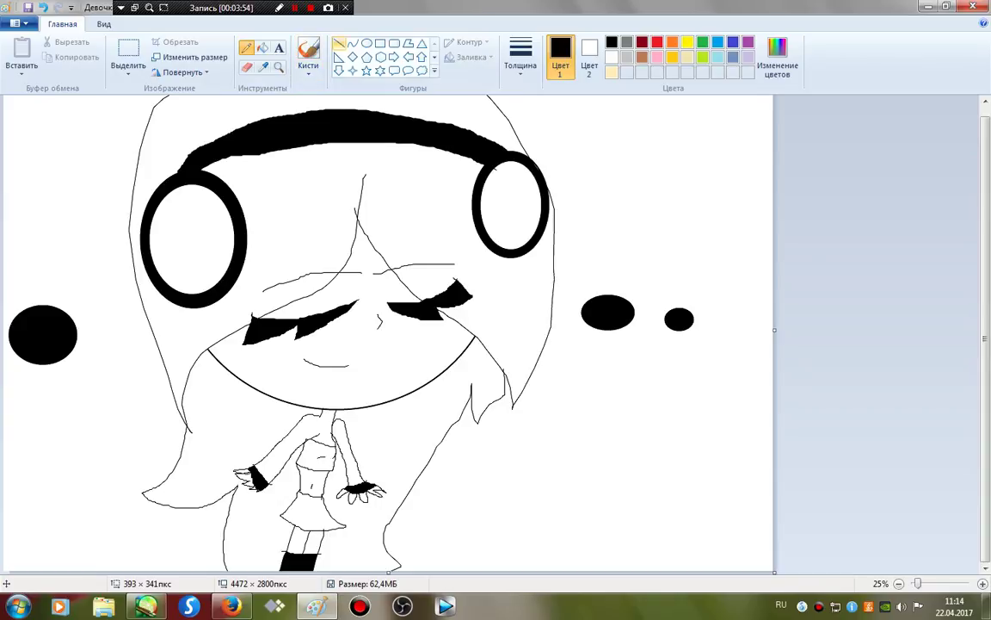
pyautogui.click(352, 43)
pyautogui.click(521, 56)
pyautogui.click(548, 178)
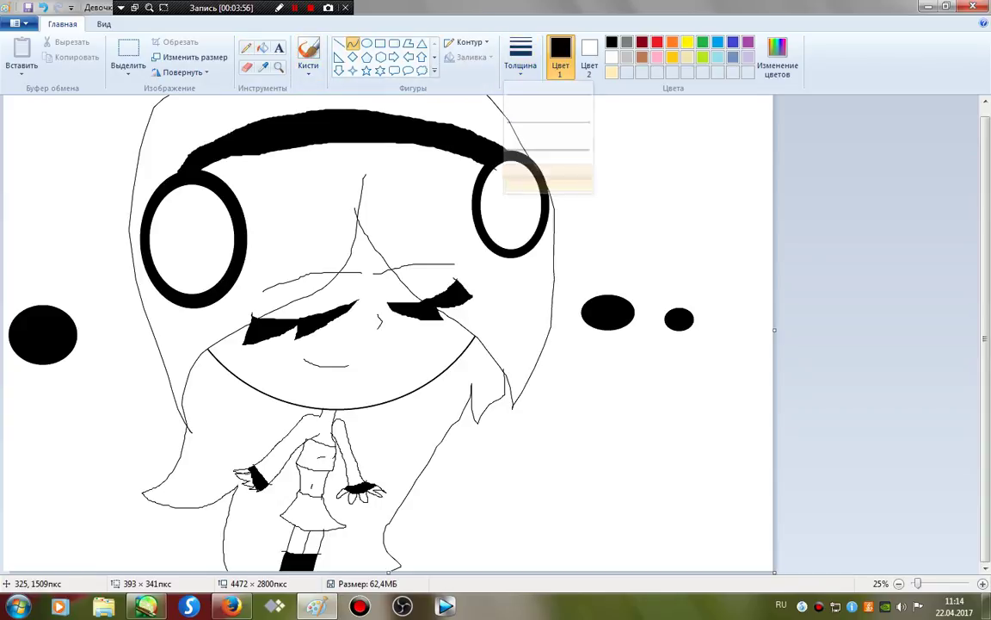
pyautogui.moveTo(63, 306); pyautogui.dragTo(55, 281)
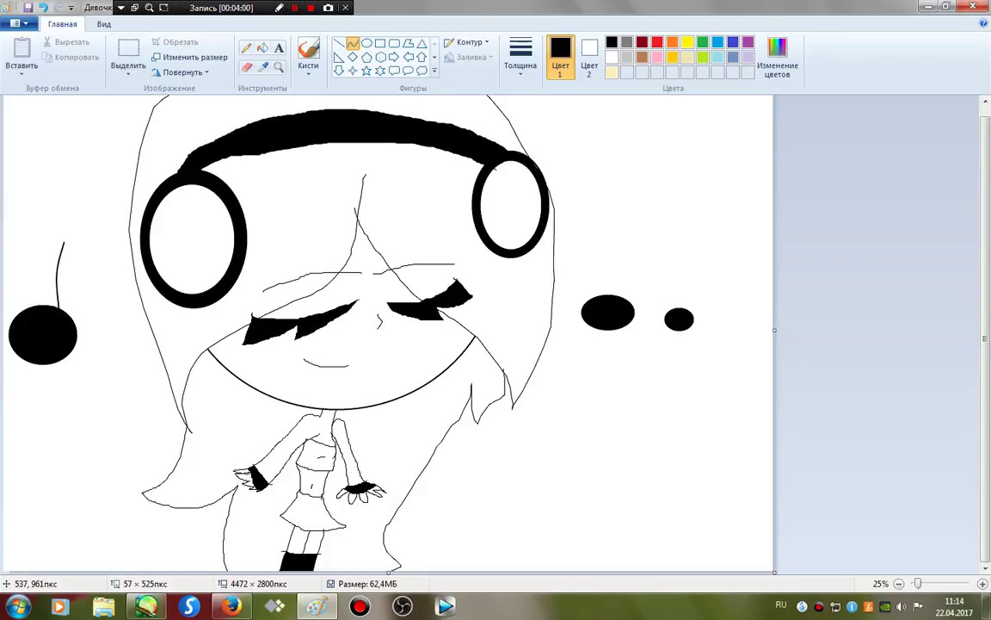
pyautogui.click(95, 255)
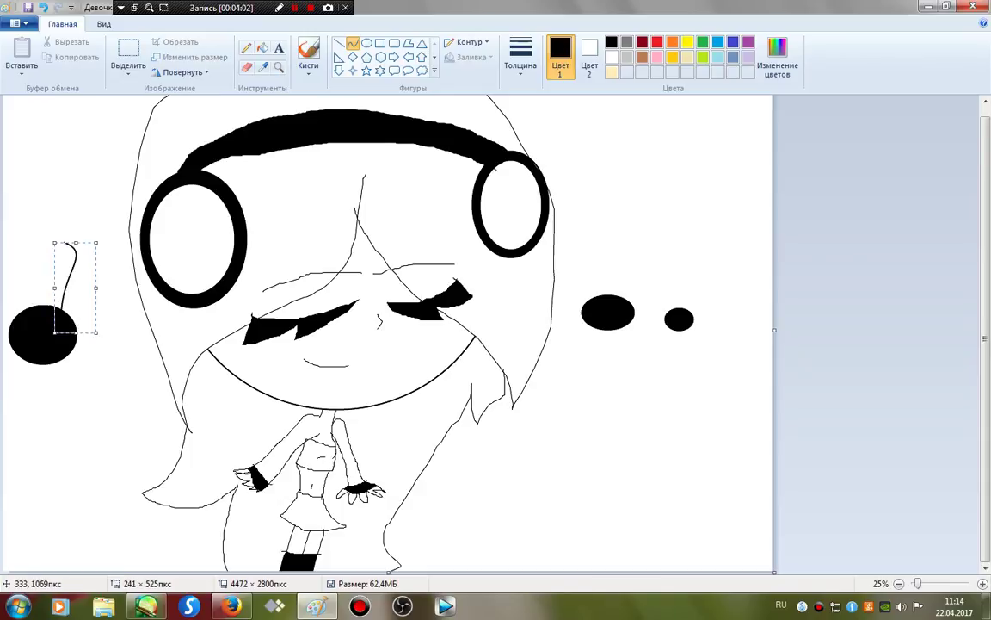
pyautogui.hotkey('ctrl', 'z')
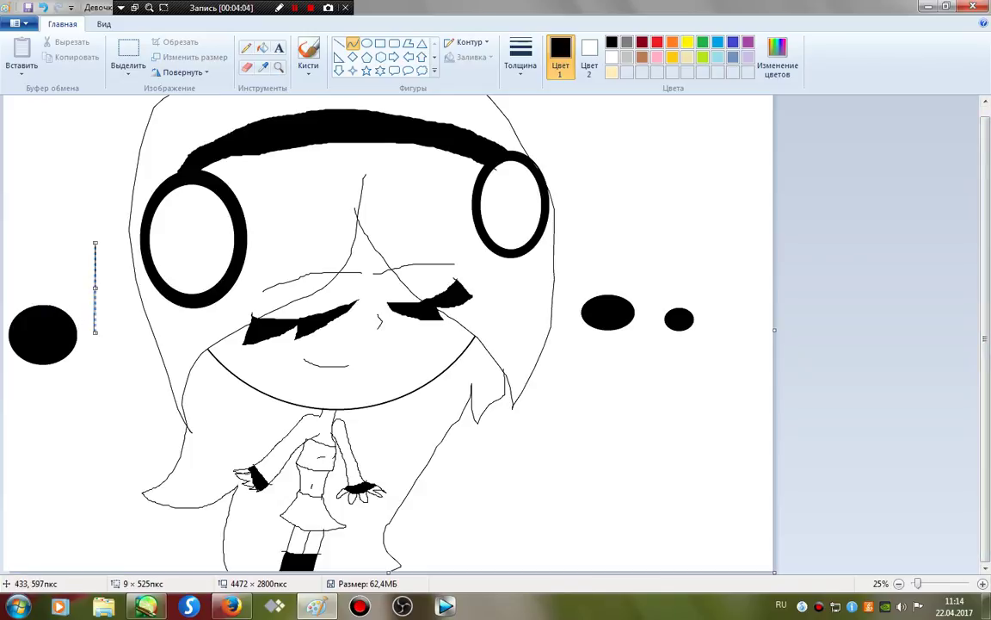
pyautogui.click(78, 191)
pyautogui.click(263, 49)
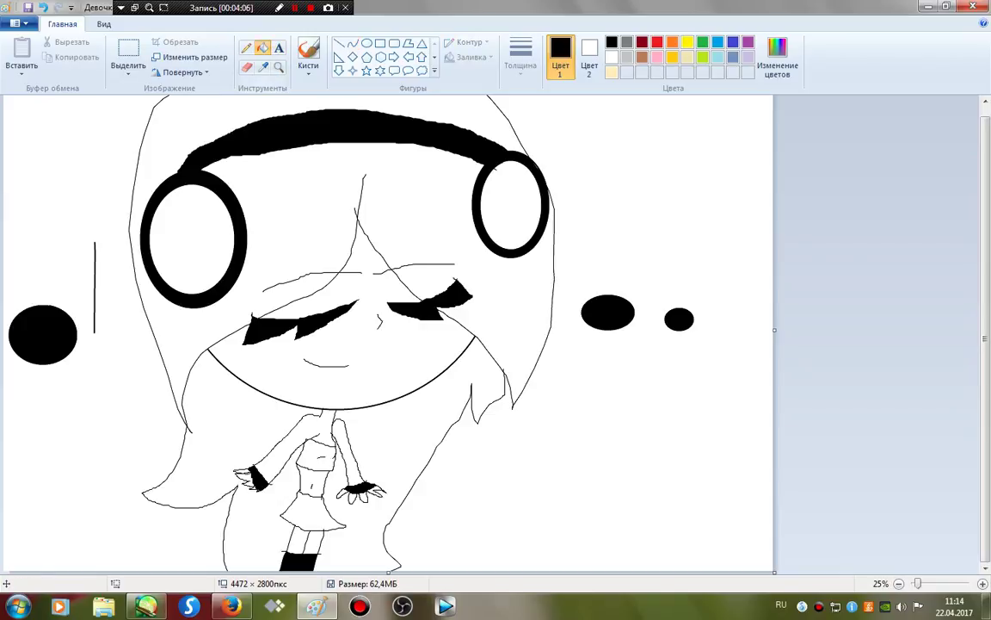
pyautogui.click(612, 57)
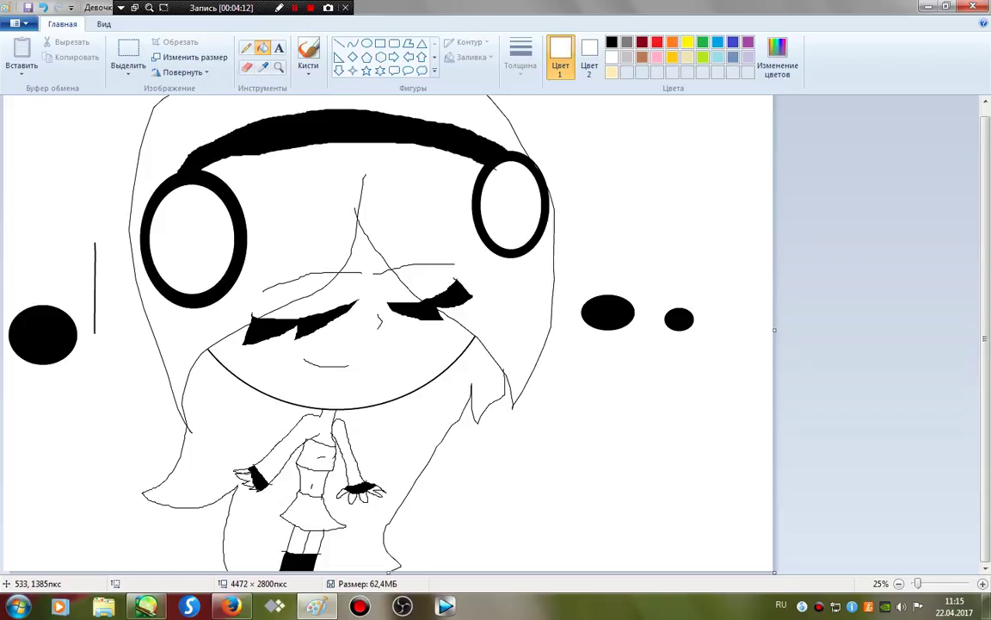
pyautogui.click(95, 327)
# Draw a stem with a flag on the large note and joined stems on the small pair in black pencil, filling the pair's end loop black
pyautogui.click(246, 48)
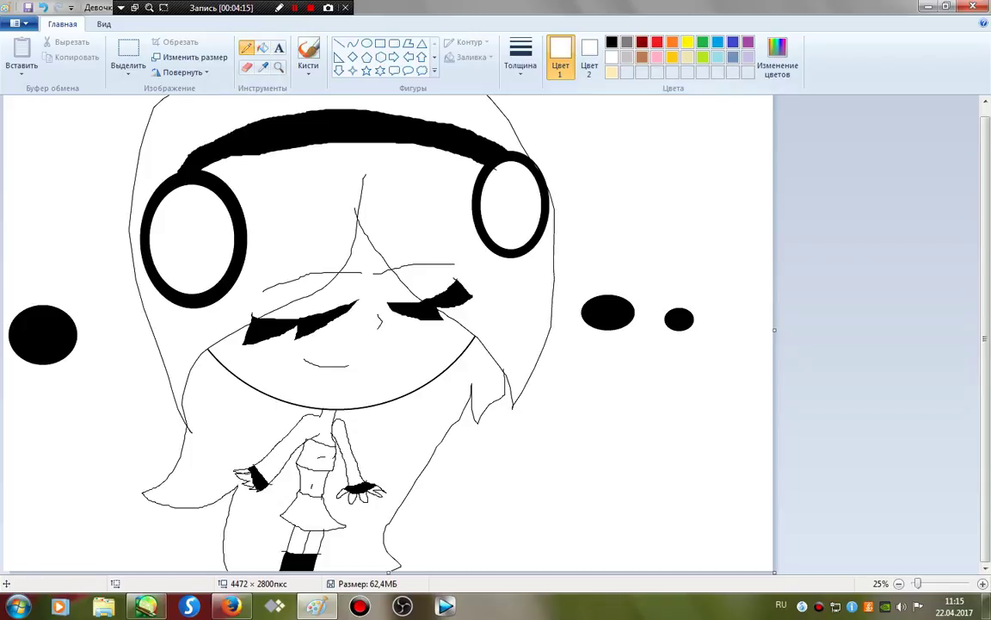
pyautogui.click(612, 42)
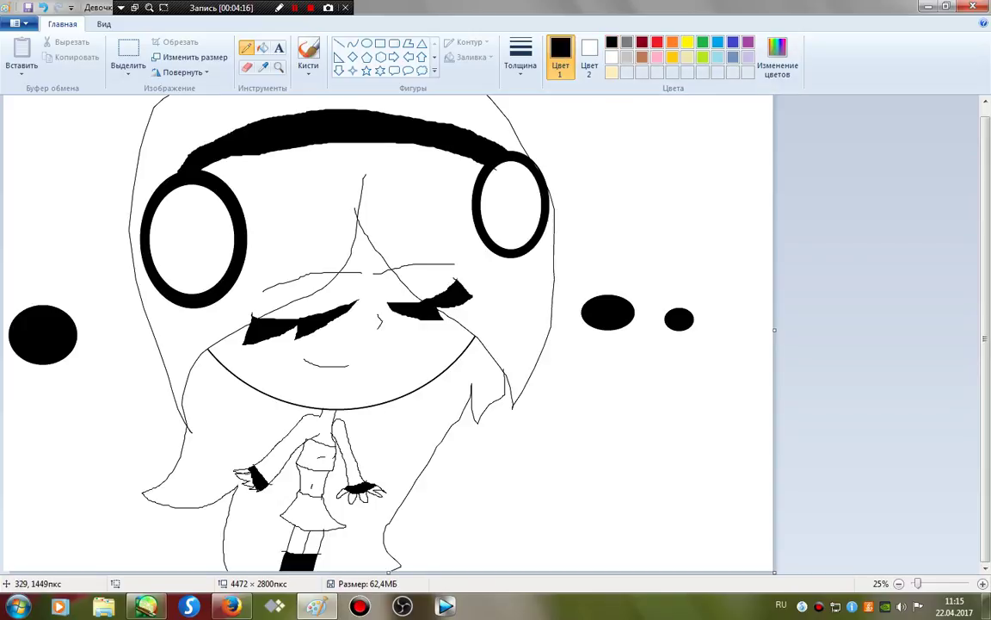
pyautogui.moveTo(60, 334)
pyautogui.mouseDown()
pyautogui.moveTo(60, 249)
pyautogui.moveTo(95, 262)
pyautogui.mouseUp()
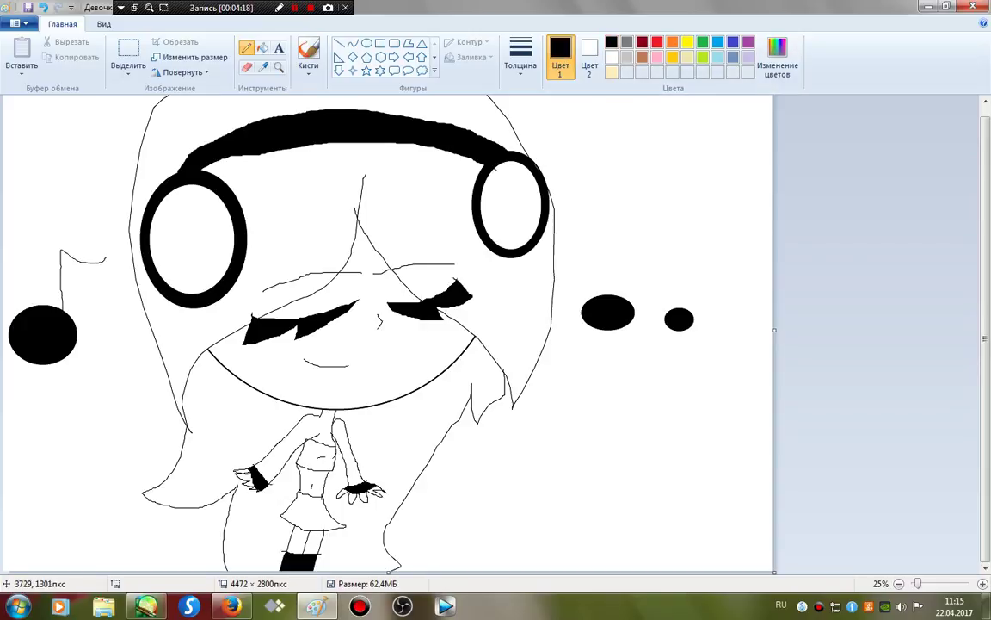
pyautogui.moveTo(617, 295)
pyautogui.mouseDown()
pyautogui.moveTo(621, 237)
pyautogui.moveTo(659, 234)
pyautogui.moveTo(673, 289)
pyautogui.mouseUp()
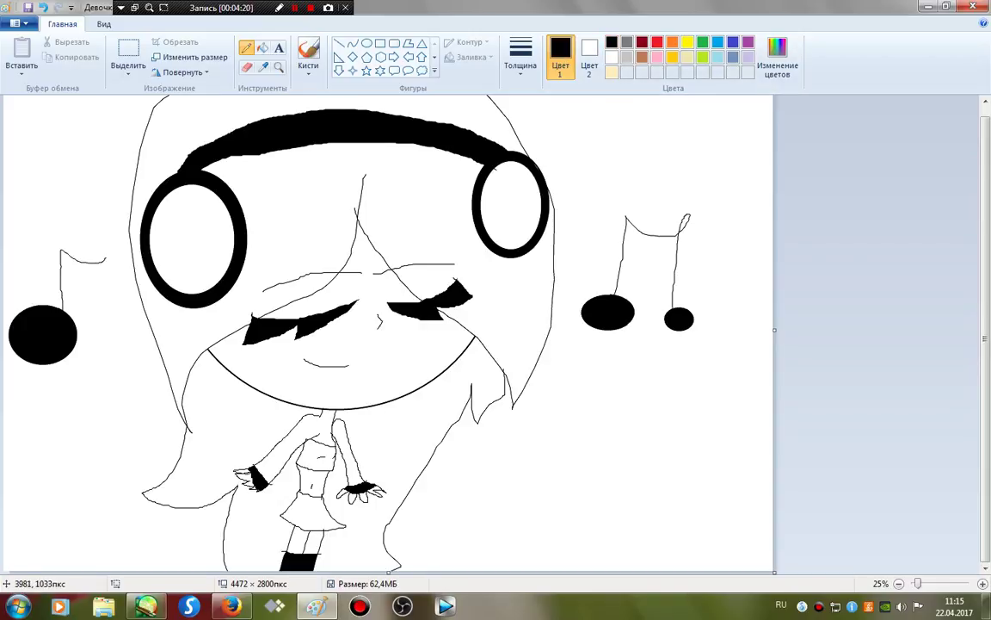
pyautogui.click(263, 48)
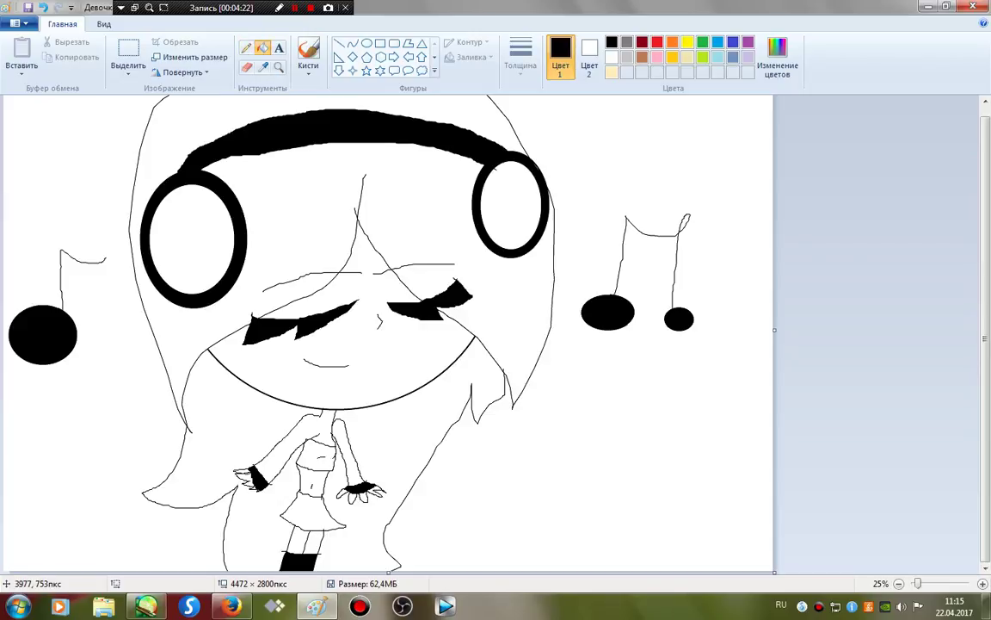
pyautogui.click(685, 222)
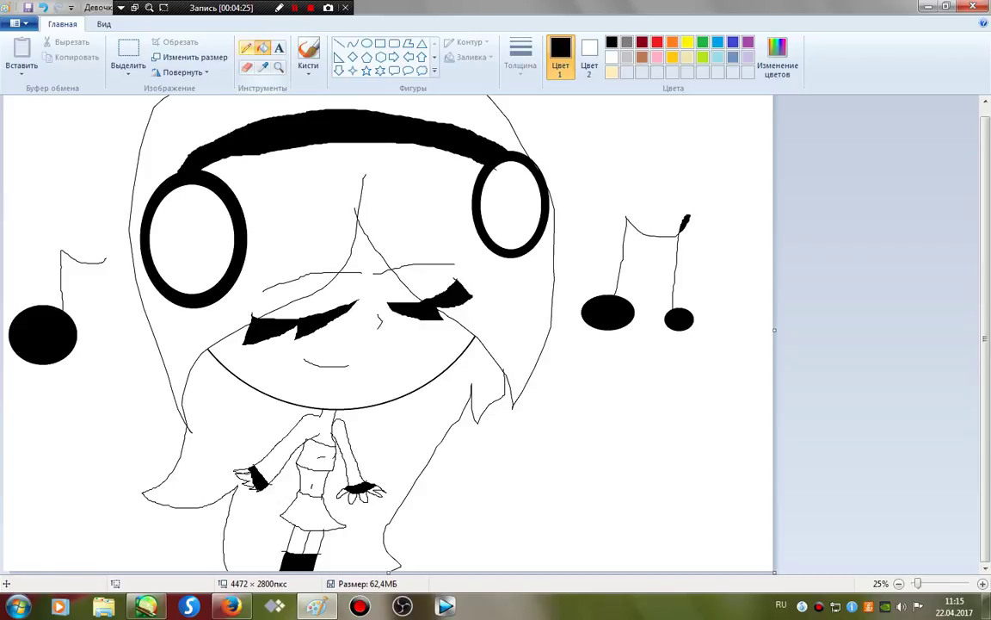
# Draw pencil cables from both headphone cups to a rectangular music player with a small screen beside the body, undoing the misdrawn screen
pyautogui.click(247, 48)
pyautogui.moveTo(201, 324)
pyautogui.mouseDown()
pyautogui.moveTo(236, 379)
pyautogui.moveTo(352, 414)
pyautogui.moveTo(474, 486)
pyautogui.mouseUp()
pyautogui.moveTo(512, 258)
pyautogui.mouseDown()
pyautogui.moveTo(507, 352)
pyautogui.moveTo(482, 465)
pyautogui.moveTo(502, 542)
pyautogui.mouseUp()
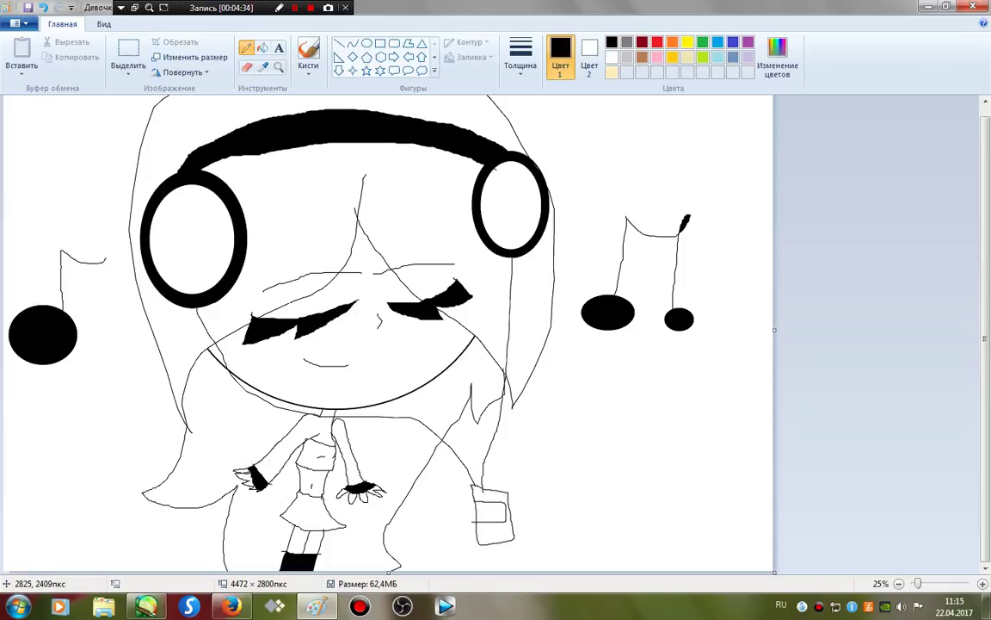
pyautogui.click(43, 7)
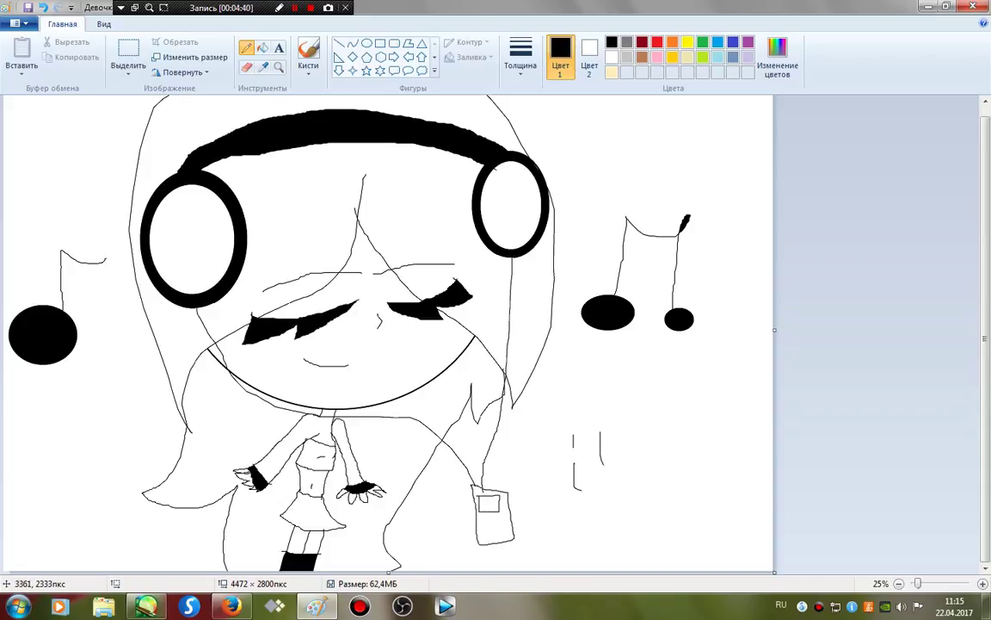
# Undo the stray pencil strokes drawn in the empty area beside the music player
pyautogui.click(42, 7)
pyautogui.click(42, 7)
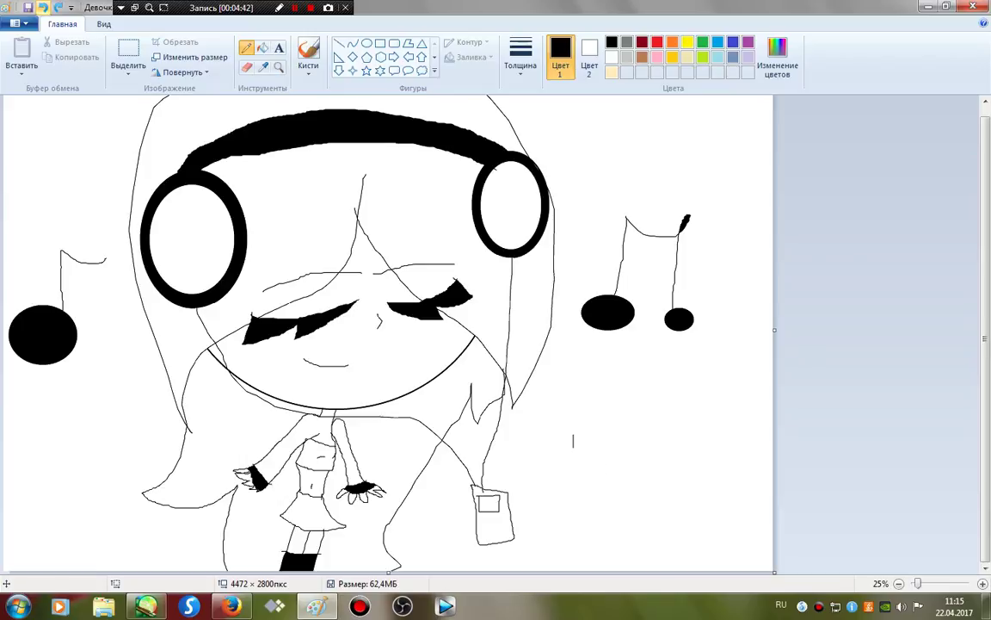
pyautogui.click(42, 6)
# Fill the girl's face, neck, shoulders and arms with light beige skin colour
pyautogui.click(263, 48)
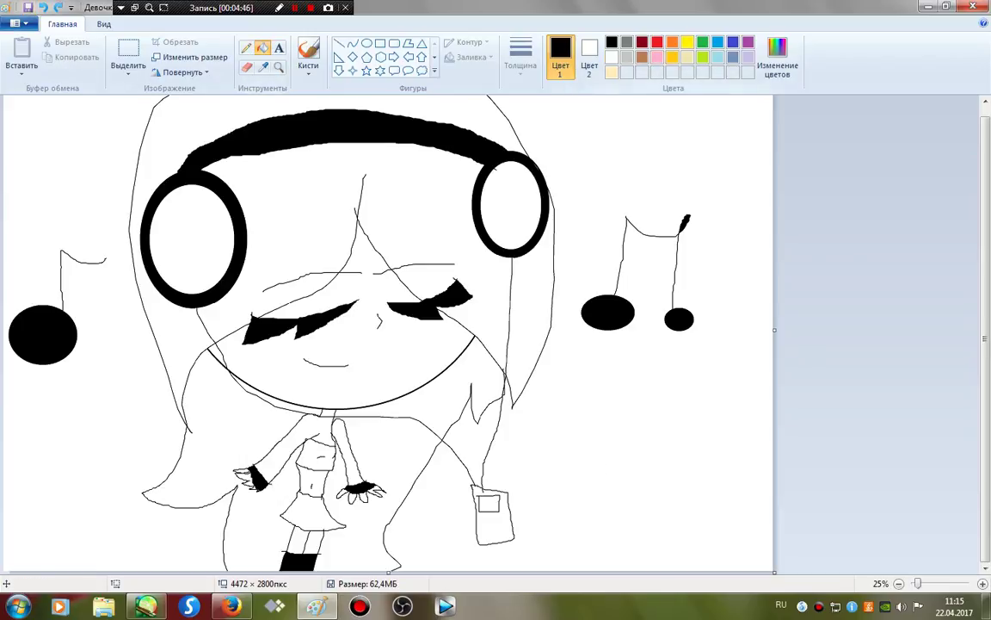
pyautogui.click(688, 42)
pyautogui.click(612, 72)
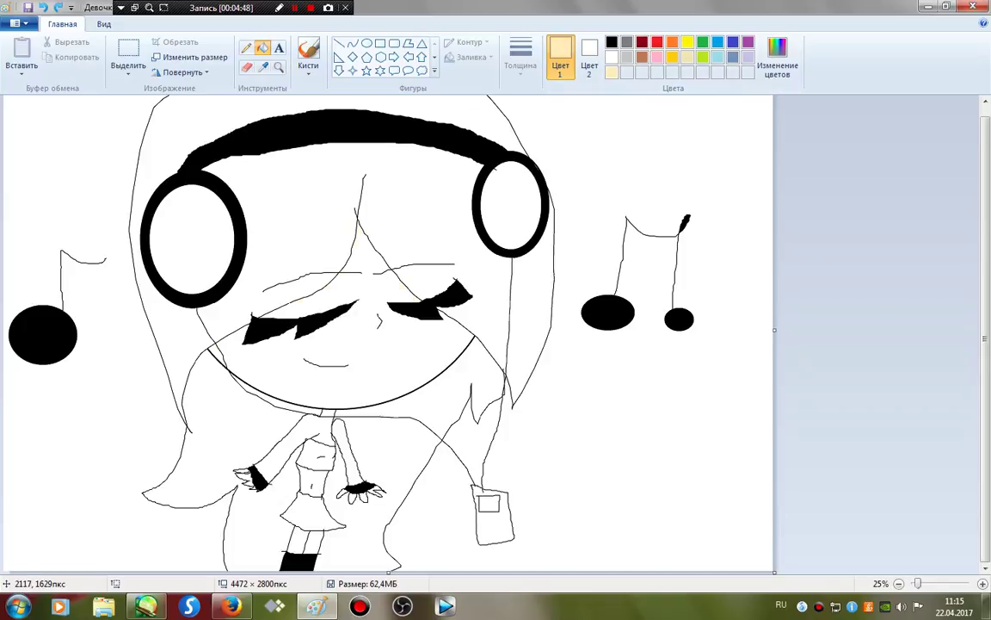
pyautogui.click(368, 377)
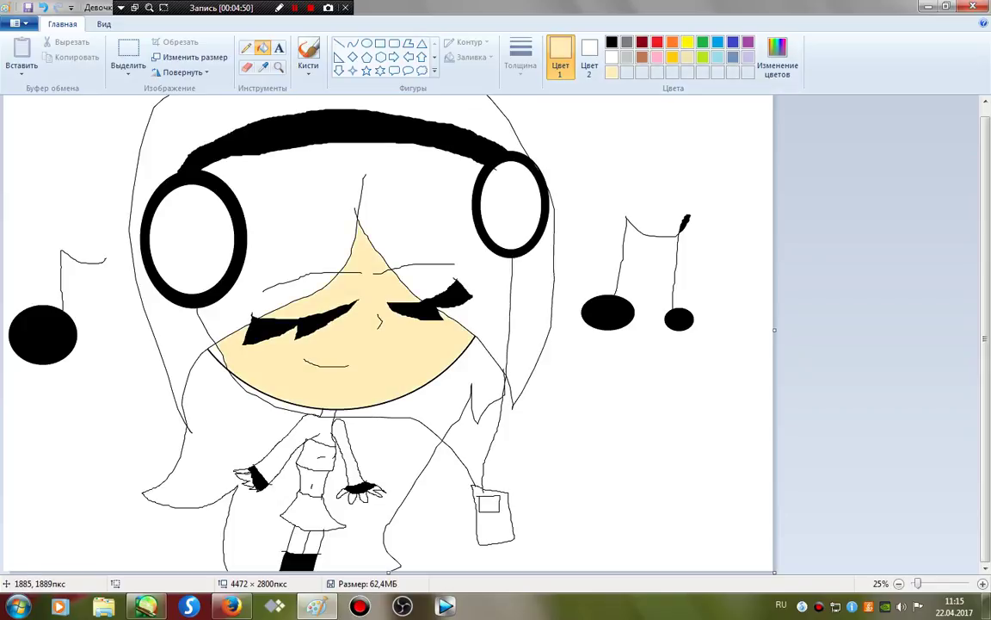
pyautogui.click(325, 429)
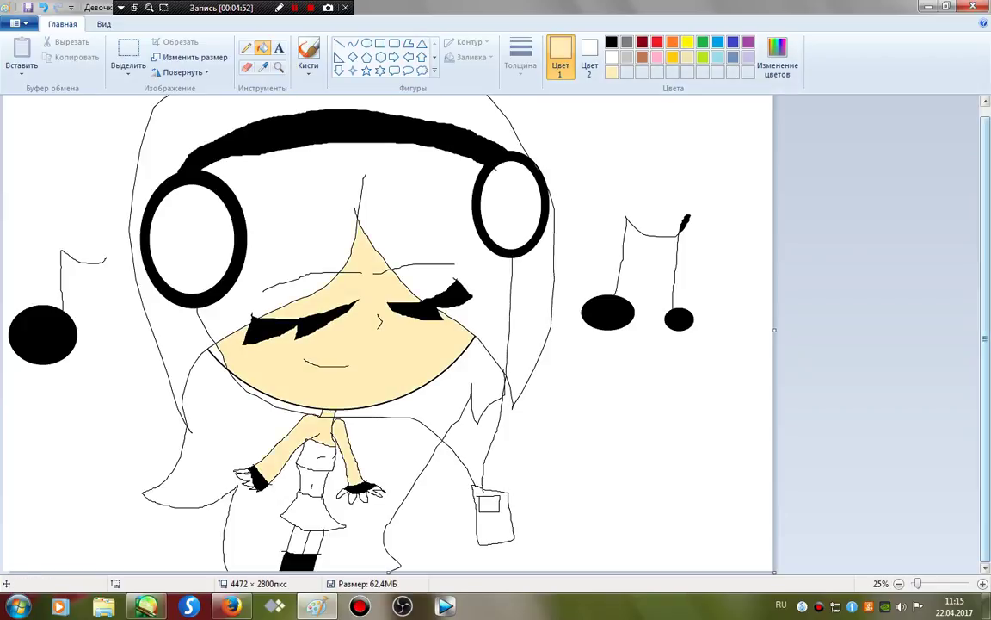
# Fill the fingers of both hands beyond the black cuffs with the same light beige
pyautogui.click(982, 584)
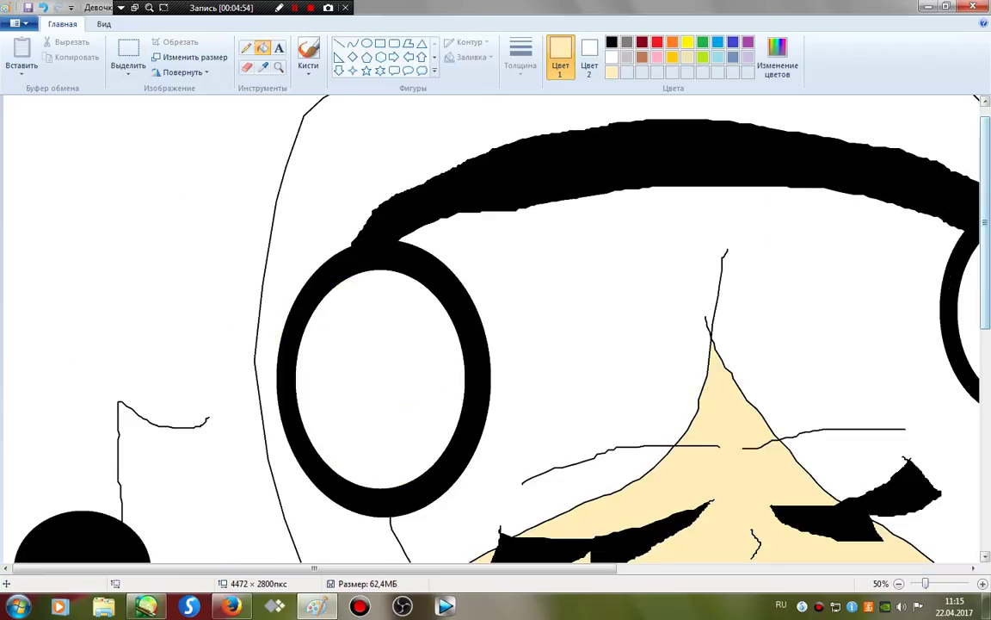
pyautogui.scroll(-10, 528, 482)
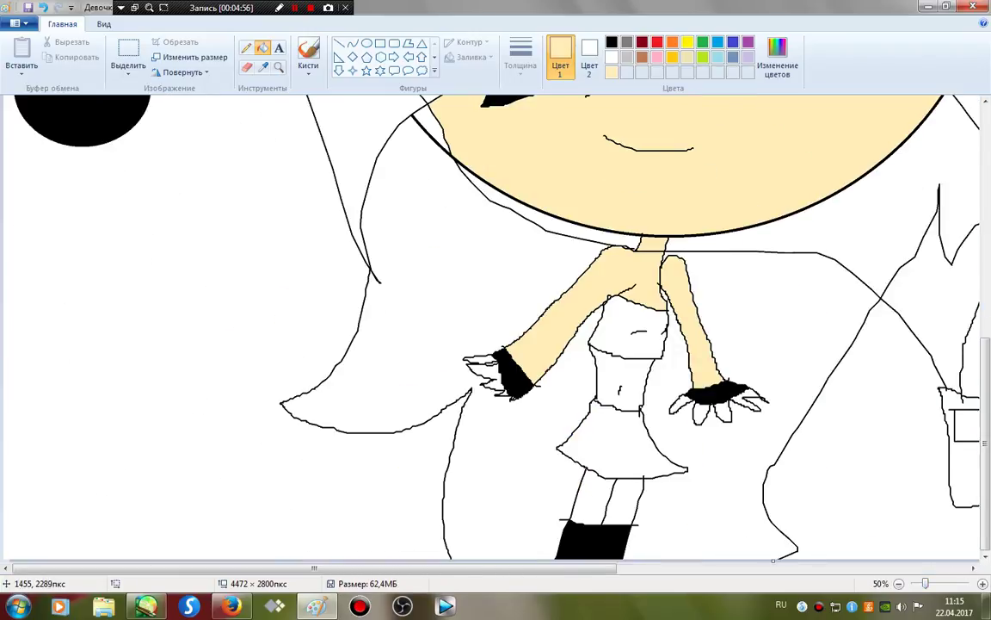
pyautogui.click(484, 375)
pyautogui.click(684, 403)
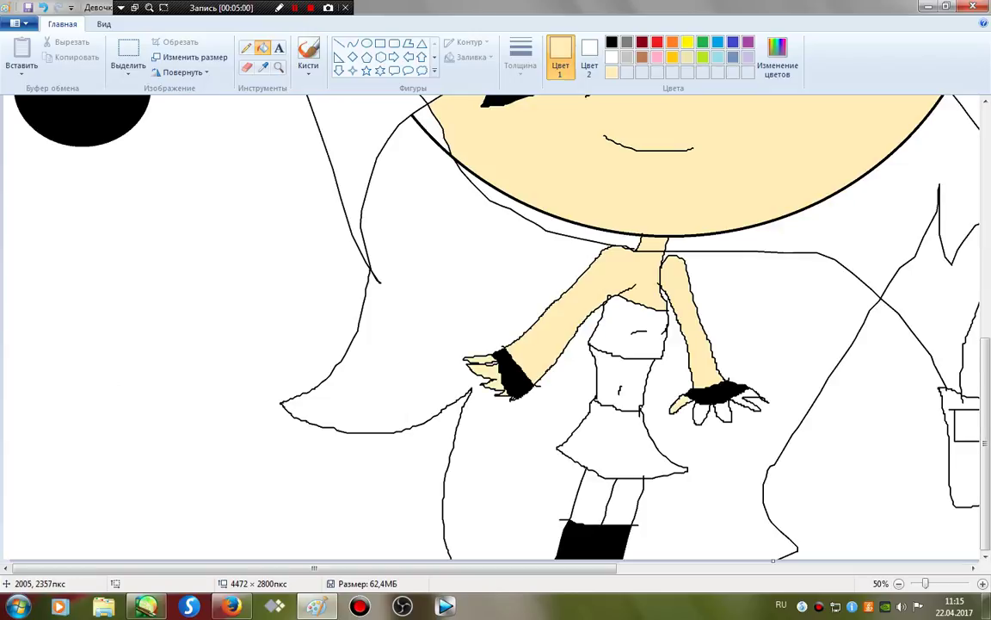
pyautogui.click(701, 413)
pyautogui.click(725, 413)
pyautogui.click(741, 400)
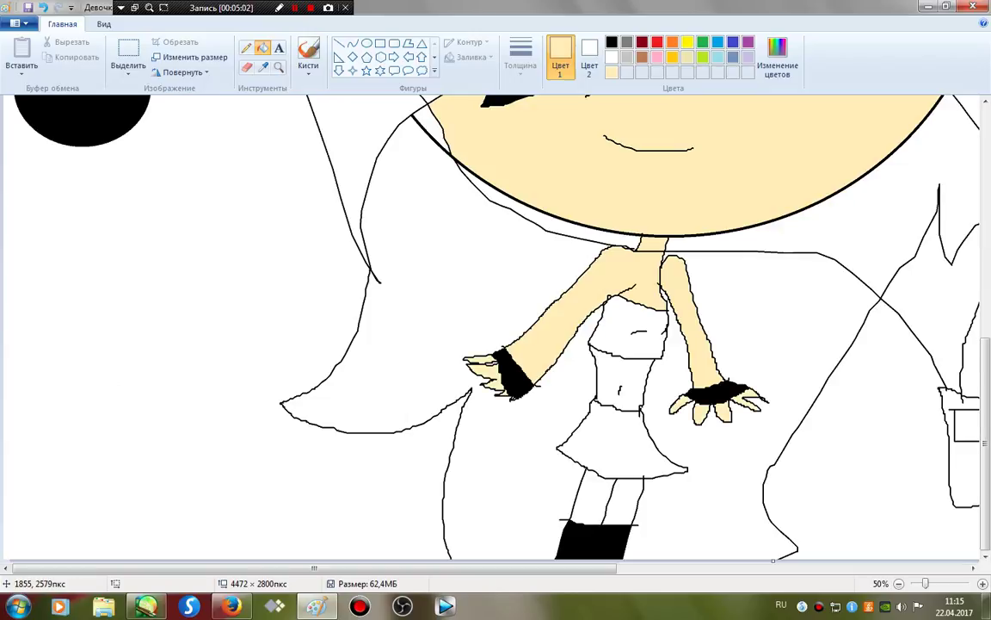
# Fill both upper legs and the bare belly between top and skirt with light beige
pyautogui.click(627, 498)
pyautogui.click(594, 508)
pyautogui.click(636, 371)
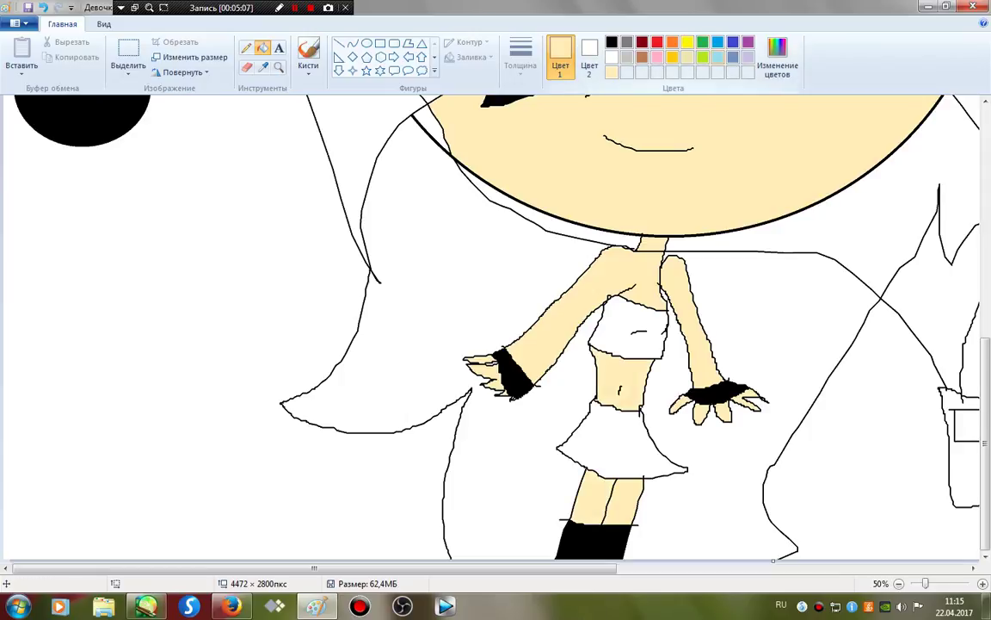
# Fill the hair behind the outstretched arm and the strip under the chin with bright blue, restoring the face corner to light beige
pyautogui.click(718, 43)
pyautogui.click(549, 277)
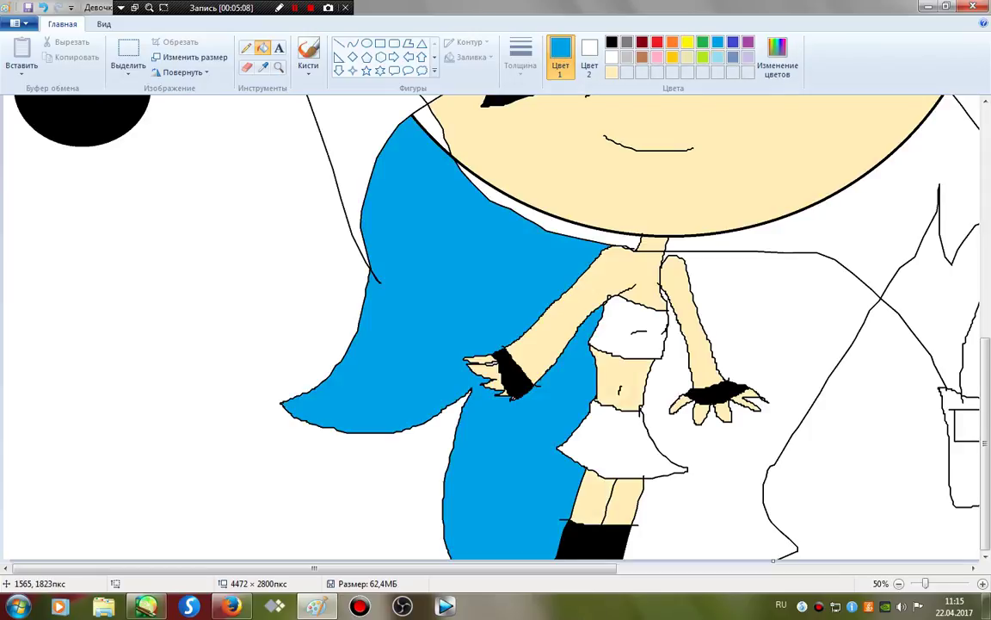
pyautogui.click(542, 222)
pyautogui.click(433, 126)
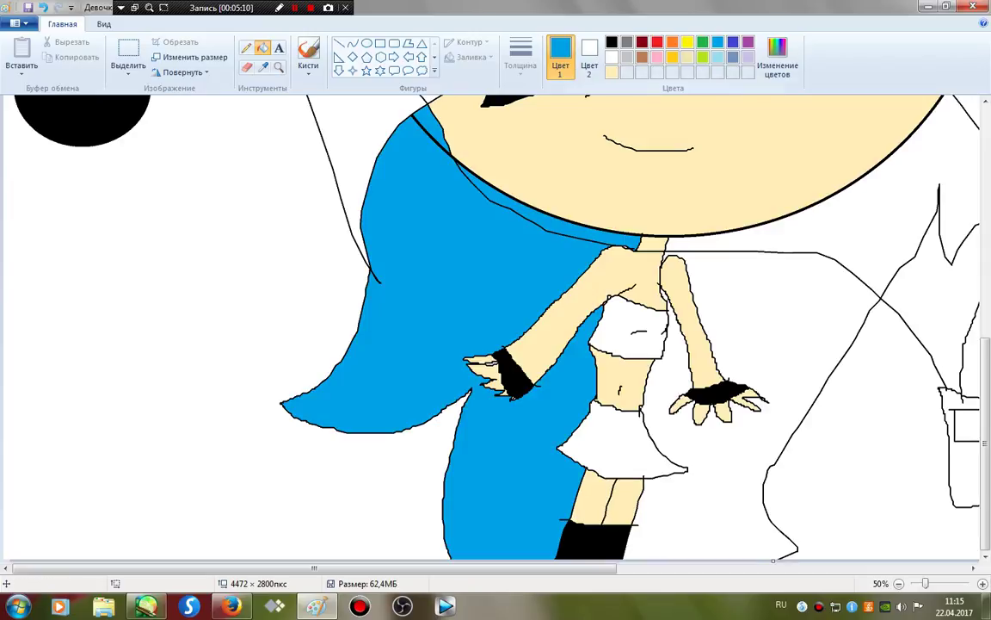
pyautogui.click(612, 73)
pyautogui.click(435, 128)
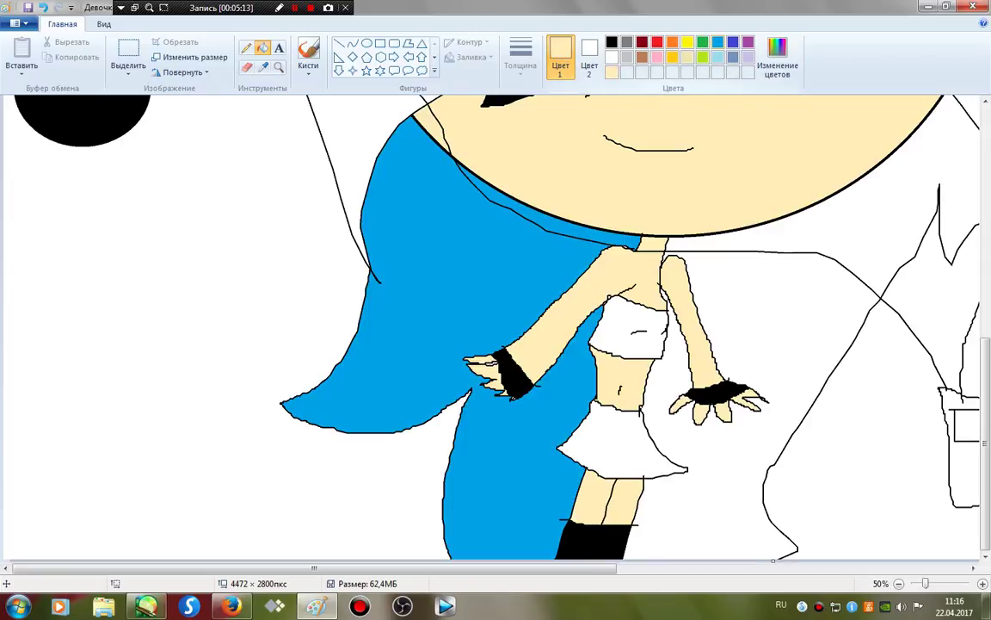
# Fill the remaining hair on the player's side, the outer lock beside the large note and the fringe under the headband with bright blue
pyautogui.click(718, 43)
pyautogui.click(295, 8)
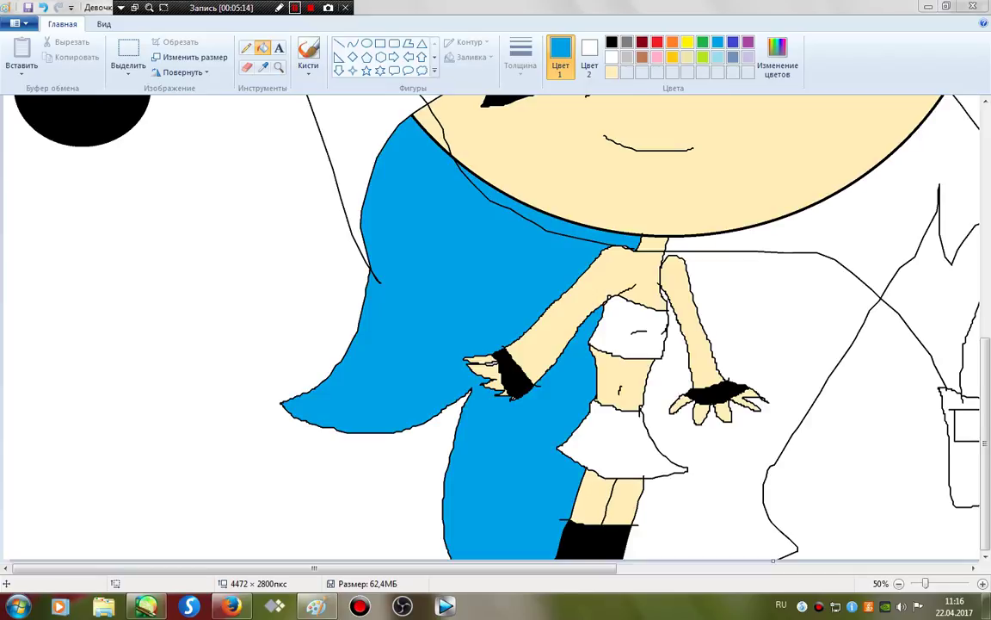
pyautogui.click(847, 328)
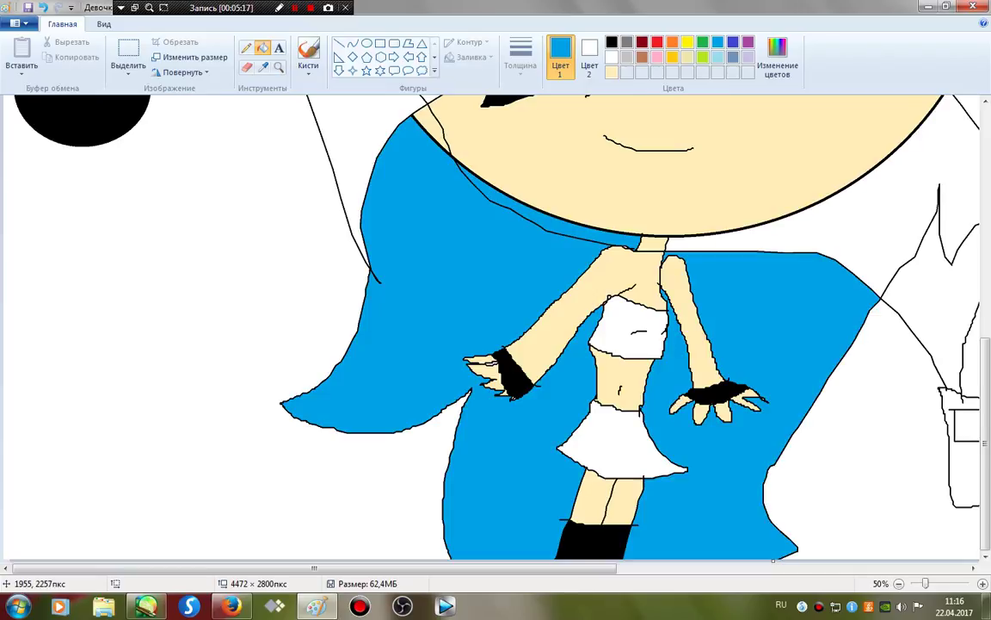
pyautogui.click(855, 238)
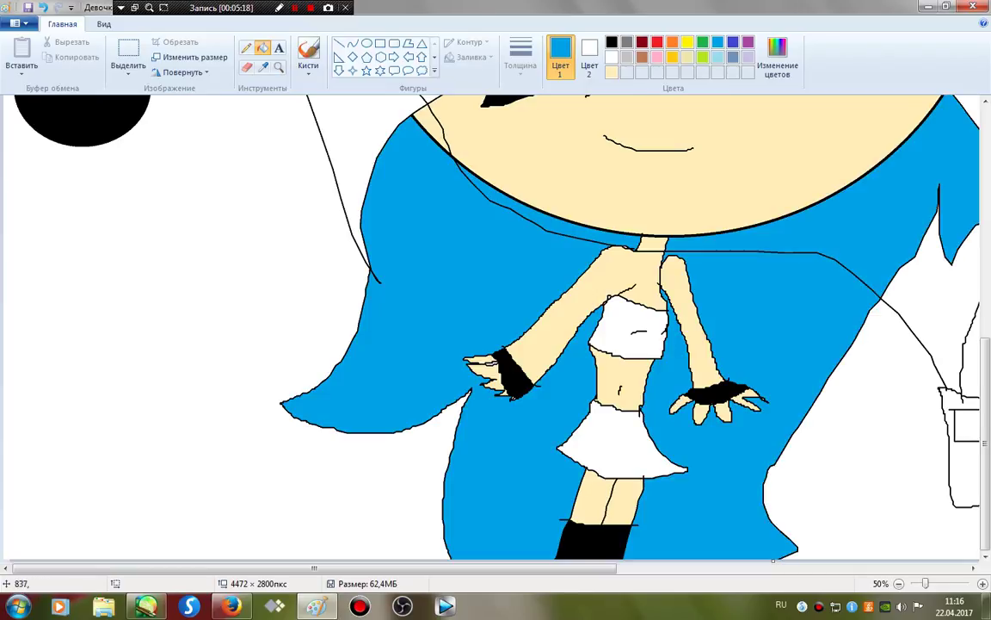
pyautogui.click(358, 141)
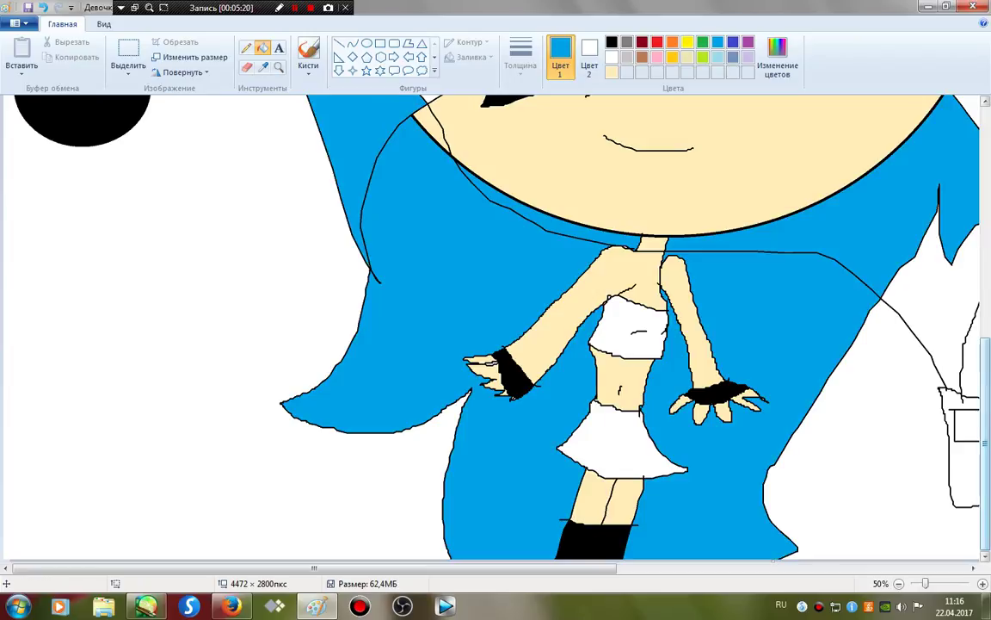
pyautogui.moveTo(985, 444); pyautogui.dragTo(986, 290)
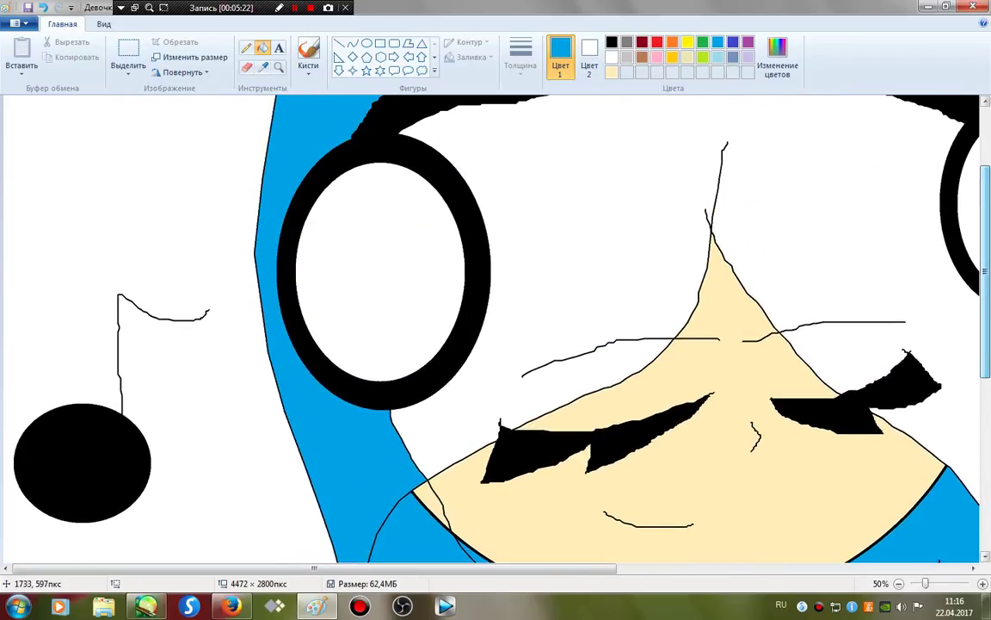
pyautogui.click(884, 176)
# Fill the music player's small screen with pale turquoise
pyautogui.moveTo(314, 568); pyautogui.dragTo(495, 568)
pyautogui.moveTo(985, 271); pyautogui.dragTo(985, 428)
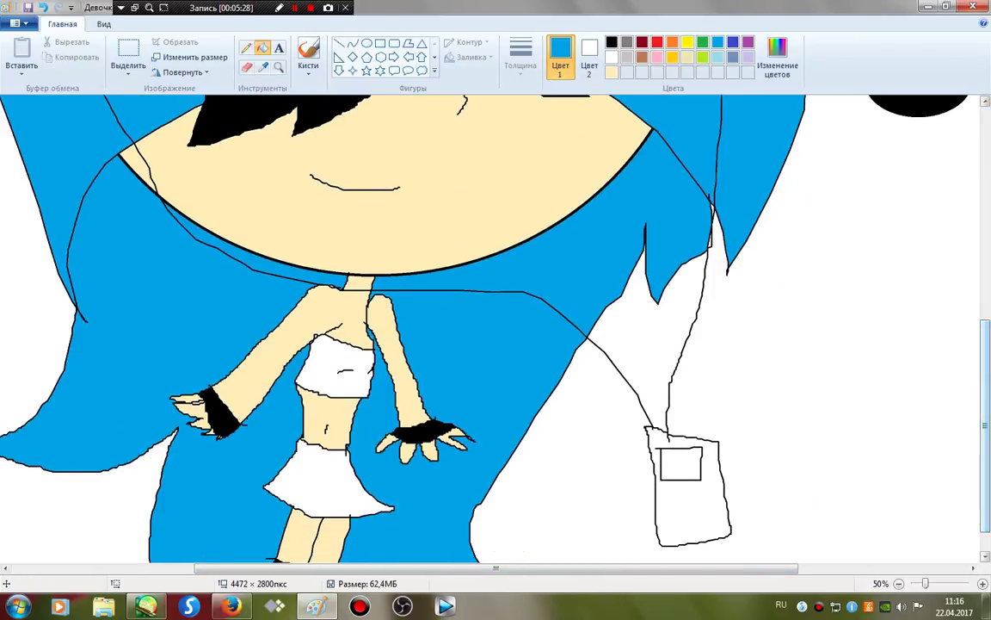
pyautogui.scroll(-1, 679, 431)
pyautogui.click(681, 425)
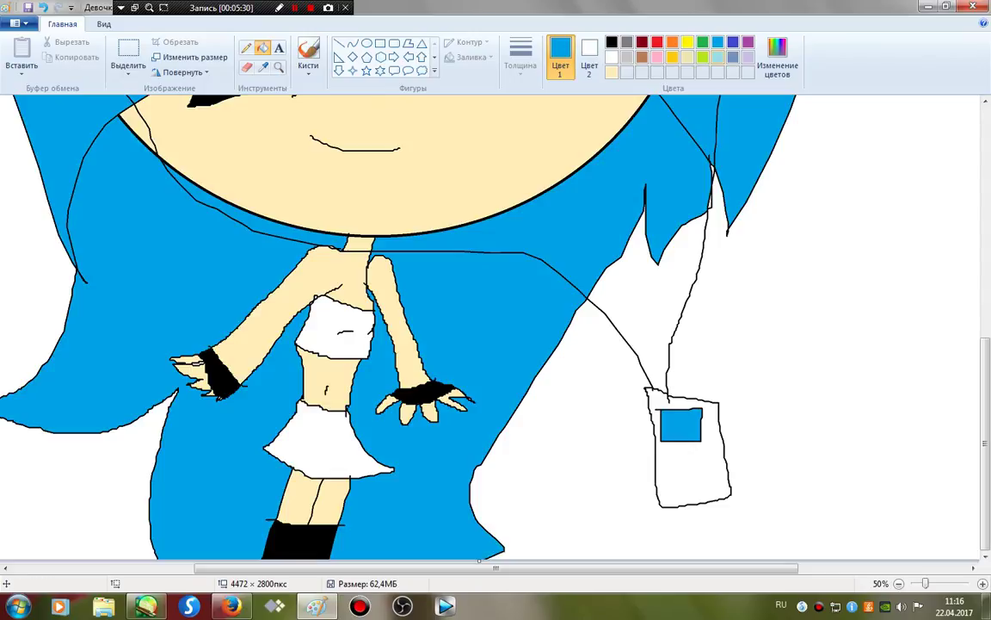
pyautogui.click(718, 57)
pyautogui.click(681, 425)
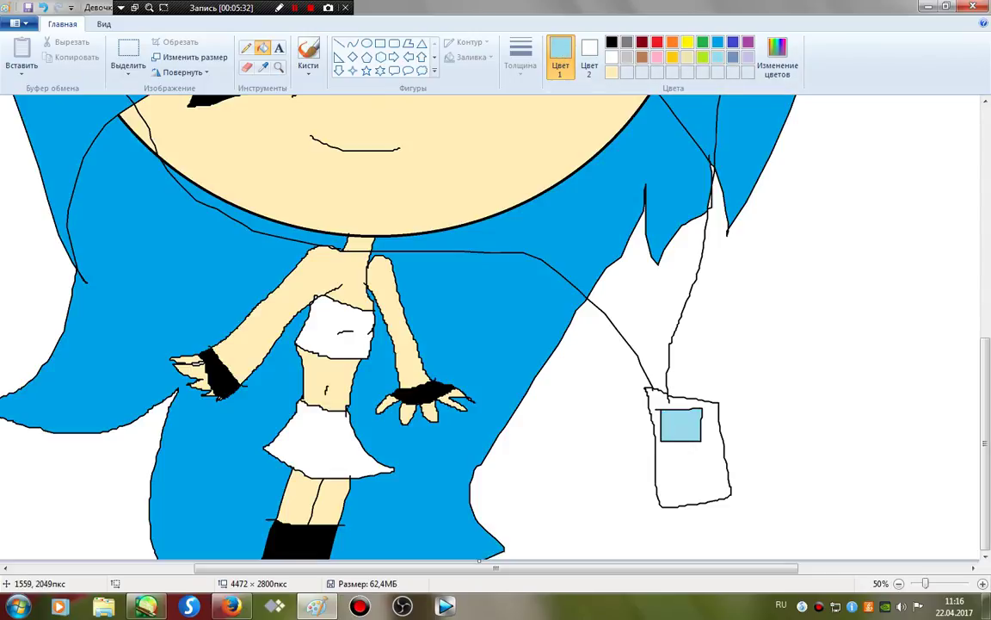
# Fill the girl's top with red and her skirt with pink
pyautogui.click(656, 42)
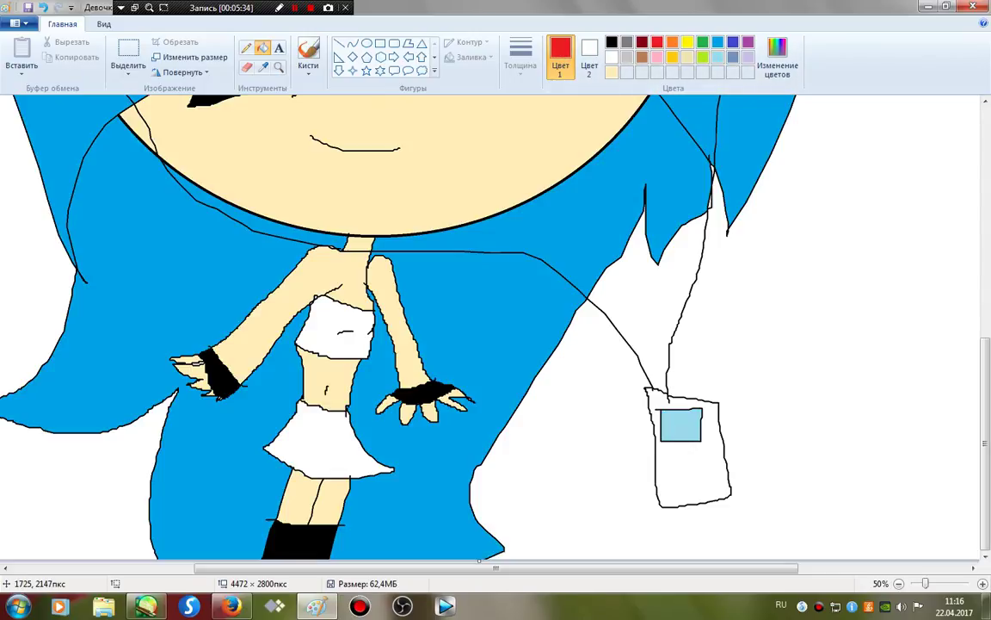
pyautogui.click(336, 327)
pyautogui.click(656, 57)
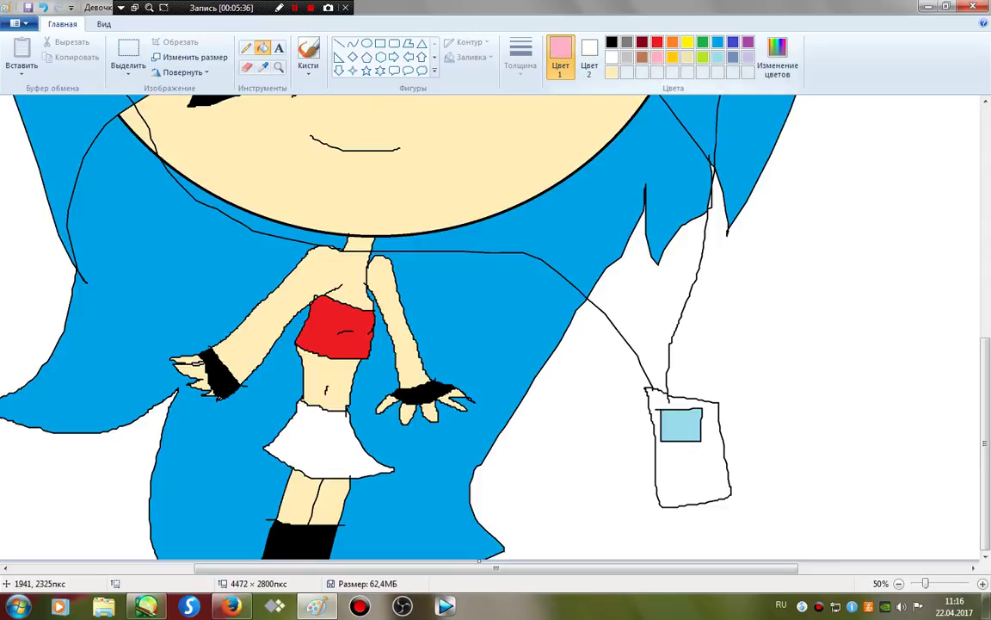
pyautogui.click(327, 438)
# Fill the insides of both headphone cups with purple and check the whole drawing
pyautogui.moveTo(985, 406); pyautogui.dragTo(985, 244)
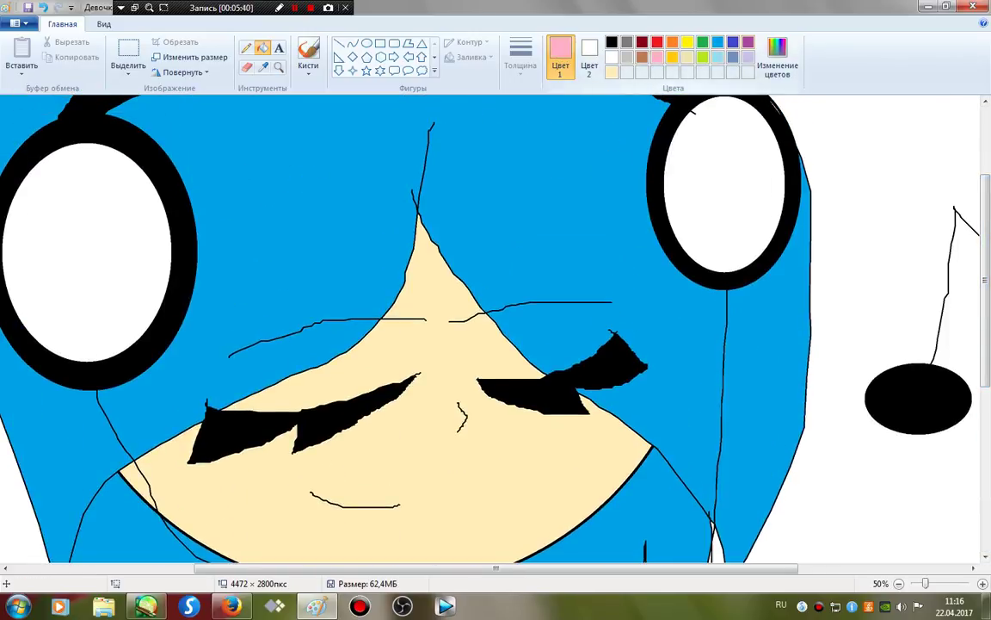
pyautogui.click(747, 41)
pyautogui.click(723, 190)
pyautogui.click(86, 250)
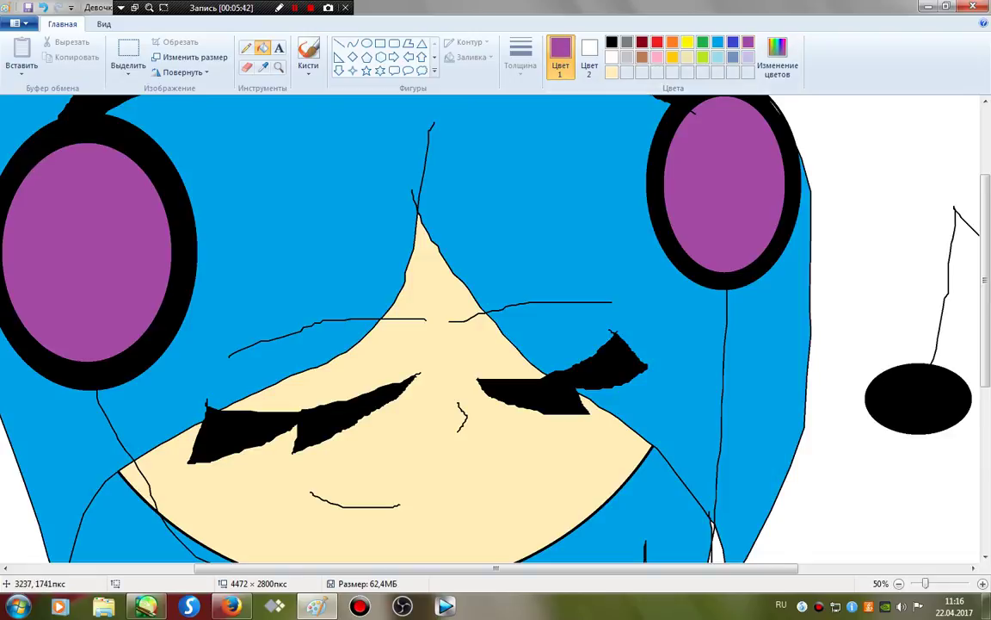
pyautogui.click(899, 583)
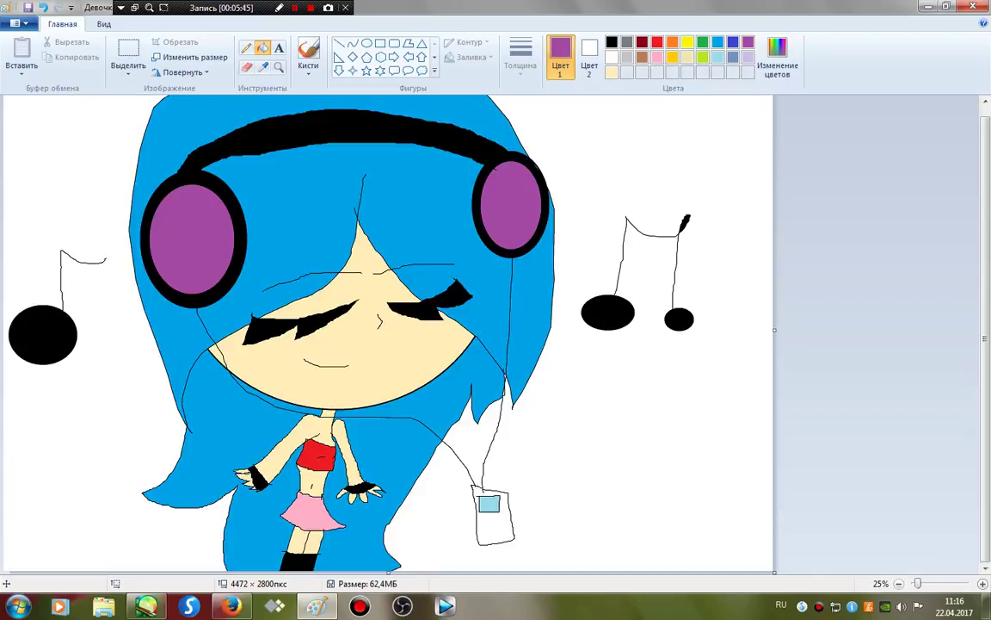
pyautogui.hotkey('ctrl', 'pagedown')
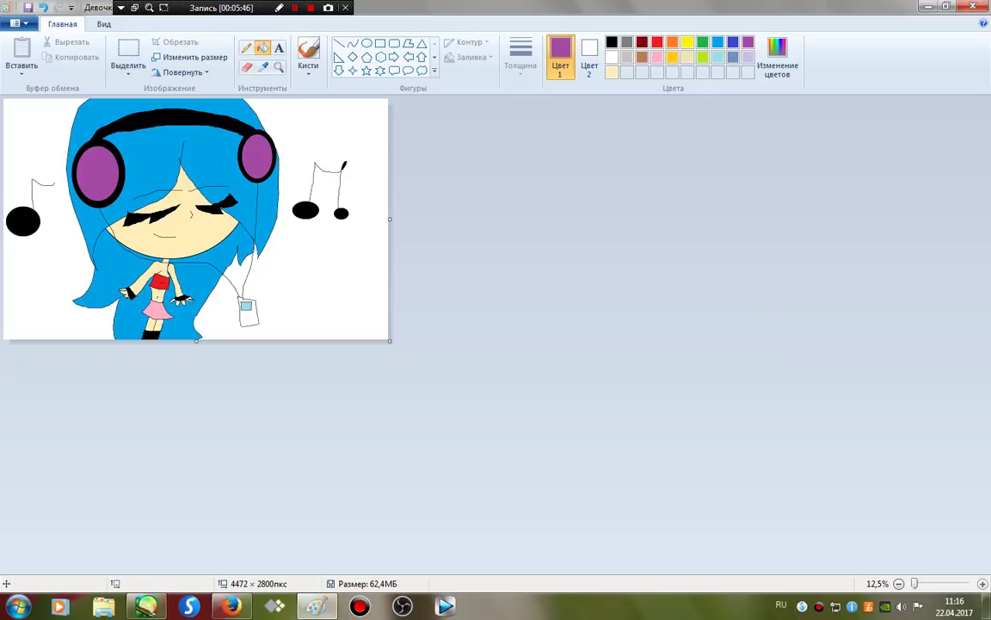
pyautogui.hotkey('ctrl', 'pageup')
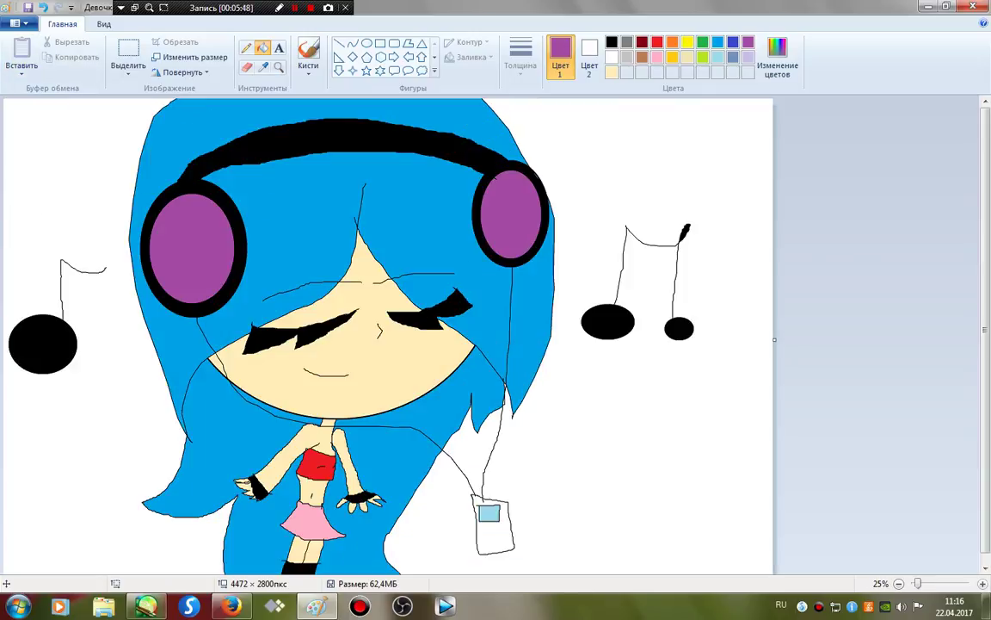
# Save the drawing as a new 24-bit bitmap in the "Мои Творчества)))" folder, using a first name as the file name
pyautogui.click(19, 24)
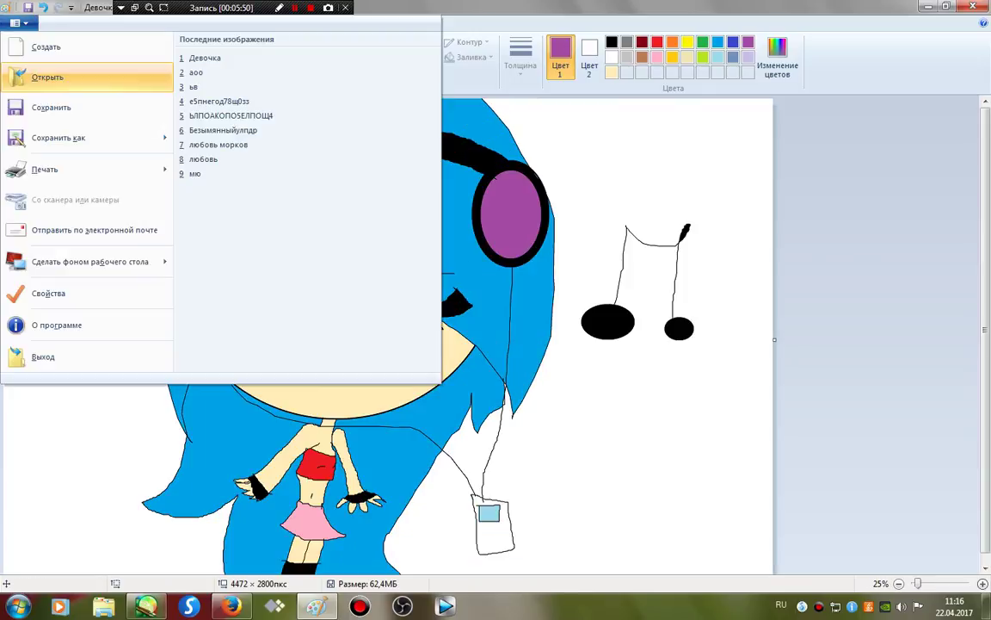
pyautogui.click(58, 137)
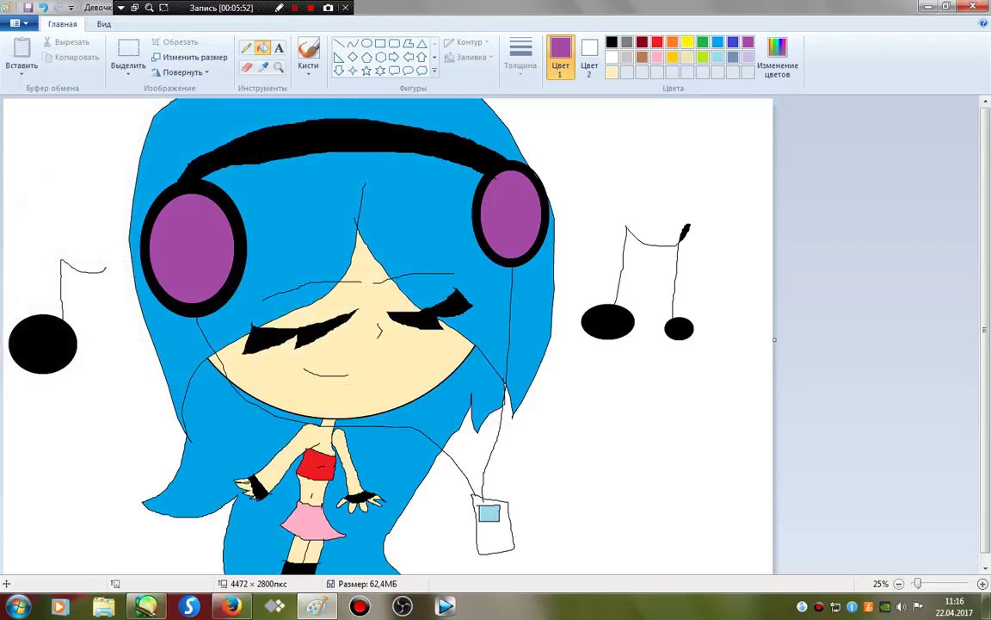
pyautogui.press('F12')
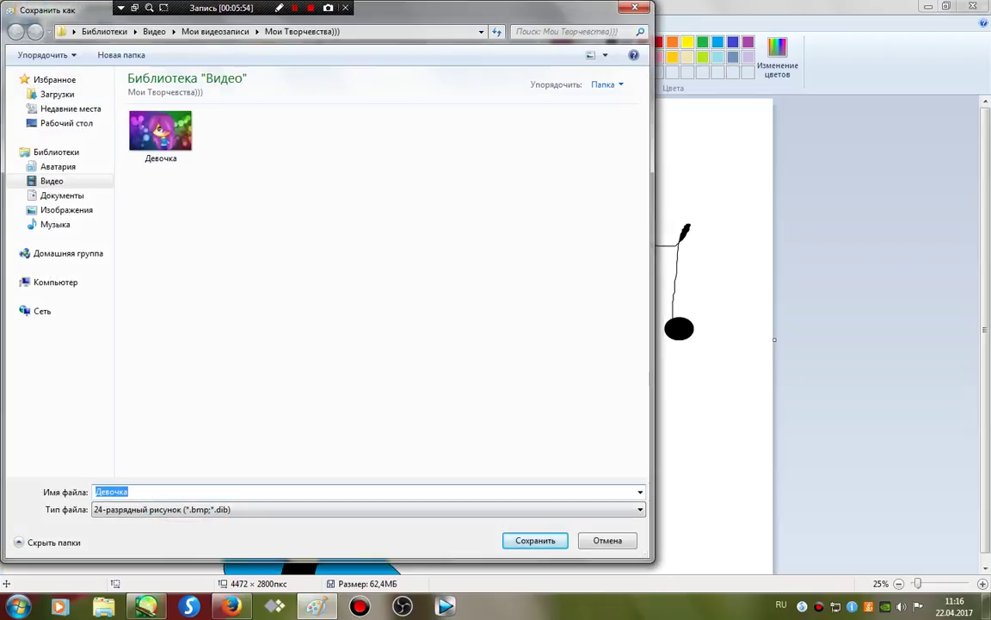
pyautogui.press('BackSpace')
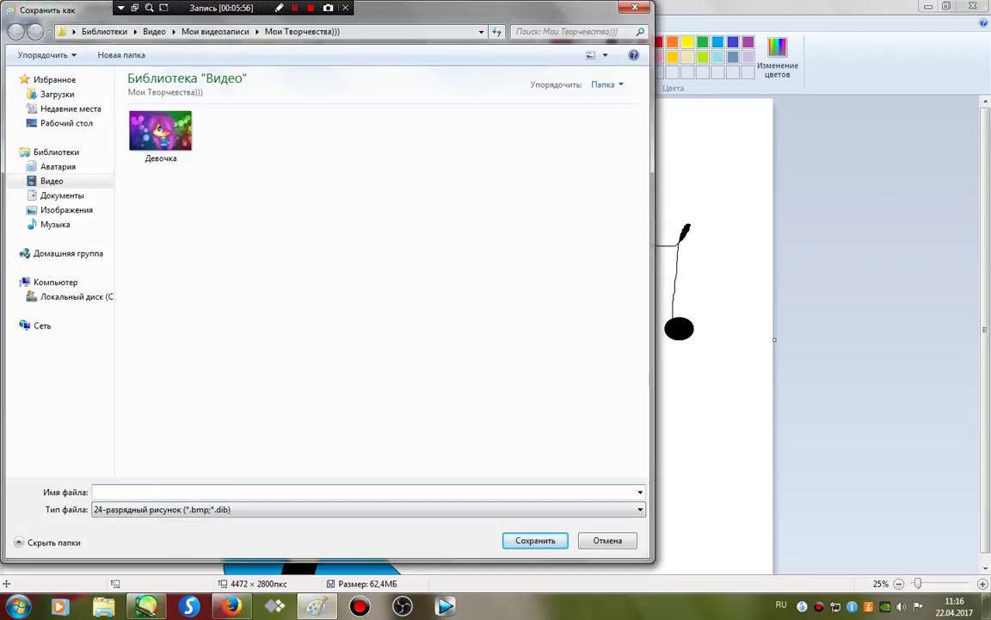
pyautogui.write('Катяю')
pyautogui.press('BackSpace')
pyautogui.press('Return')
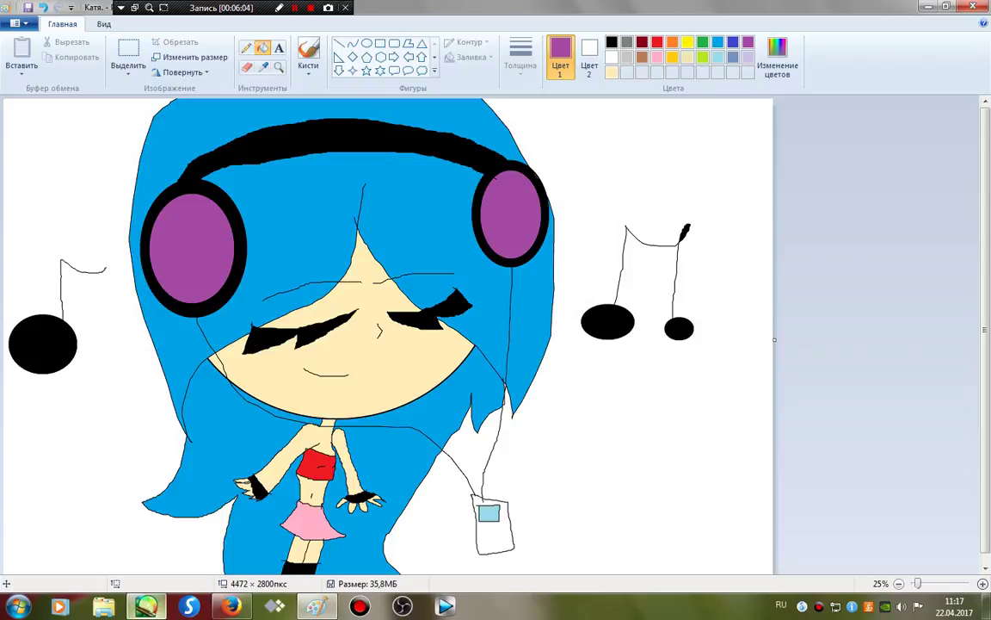
# Switch to PaintTool SAI and open the newly saved headphone girl bitmap from the "Мои Творчевства)))" folder
pyautogui.click(146, 607)
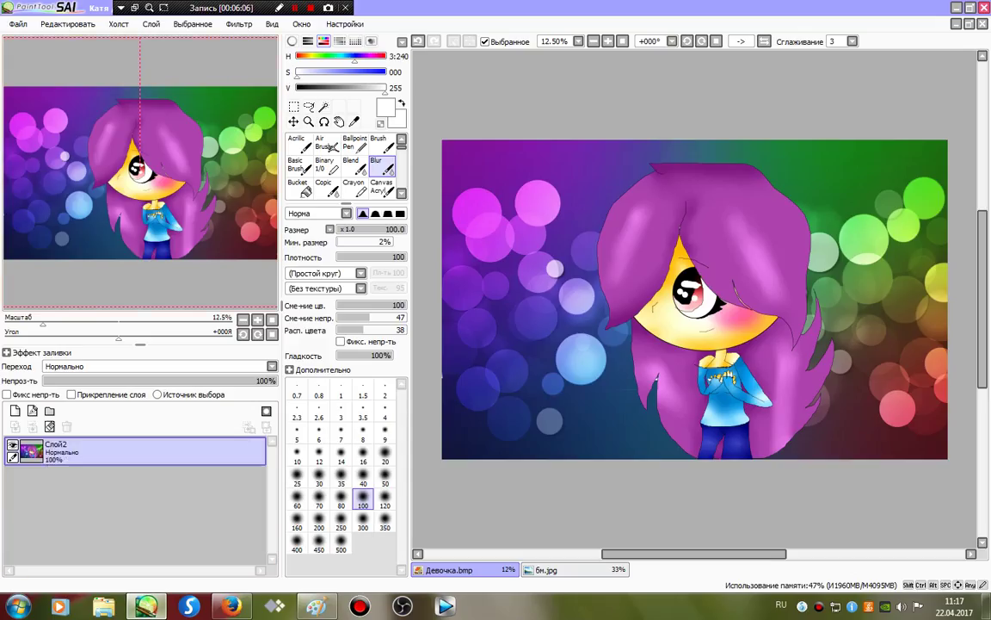
pyautogui.click(18, 23)
pyautogui.click(35, 53)
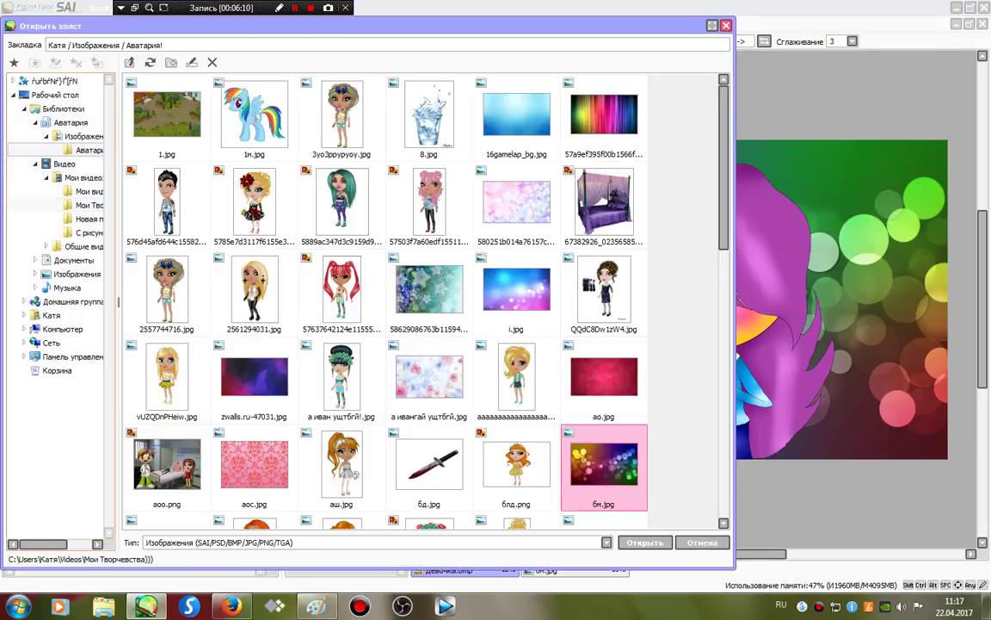
pyautogui.click(87, 205)
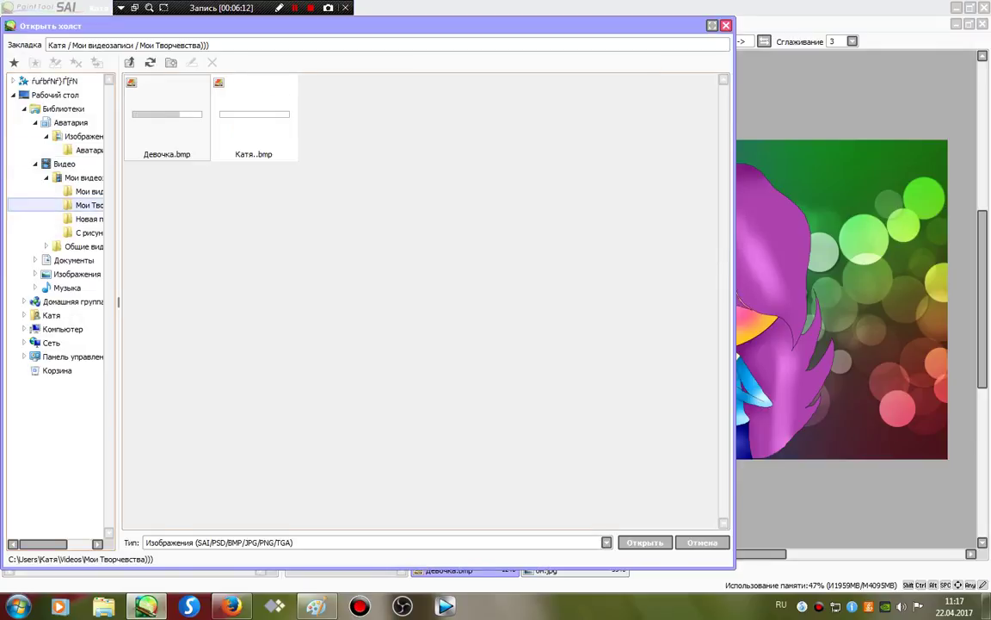
pyautogui.doubleClick(254, 118)
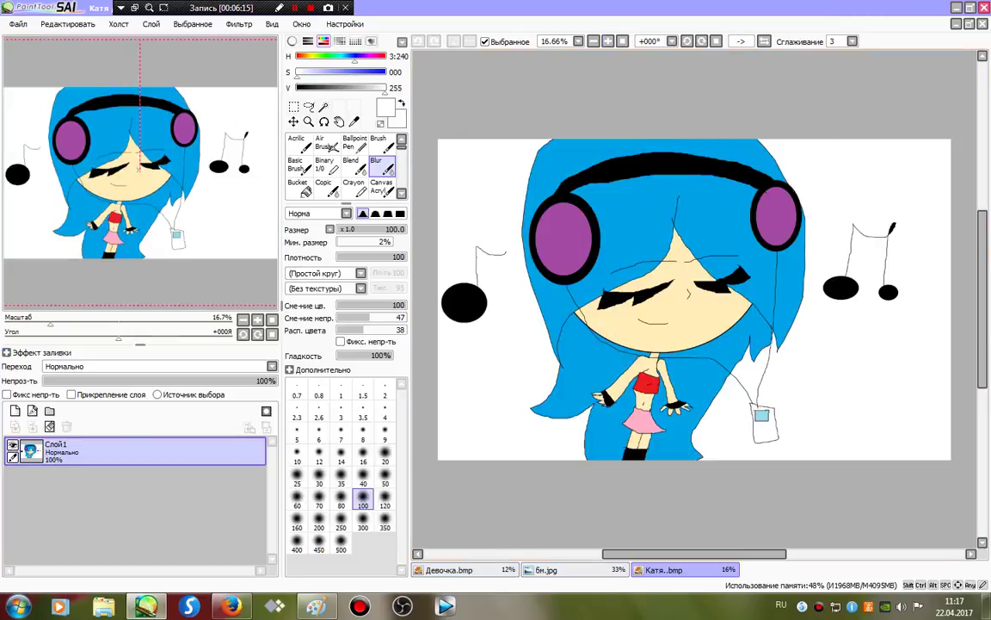
# Select all blue areas of the girl's hair with the Magic Wand, including the strands beside and below the face
pyautogui.click(608, 41)
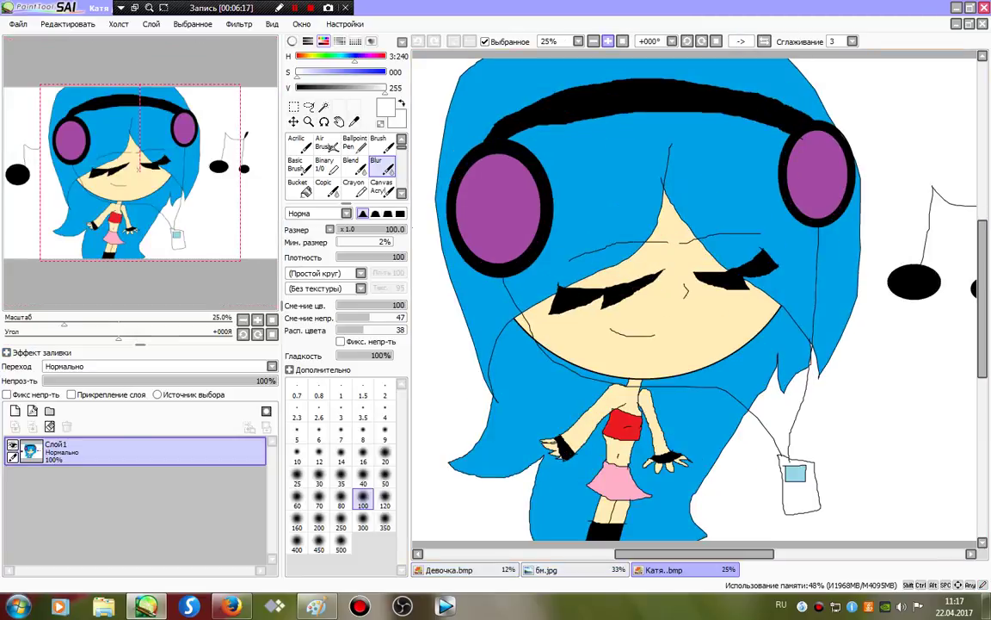
pyautogui.click(324, 106)
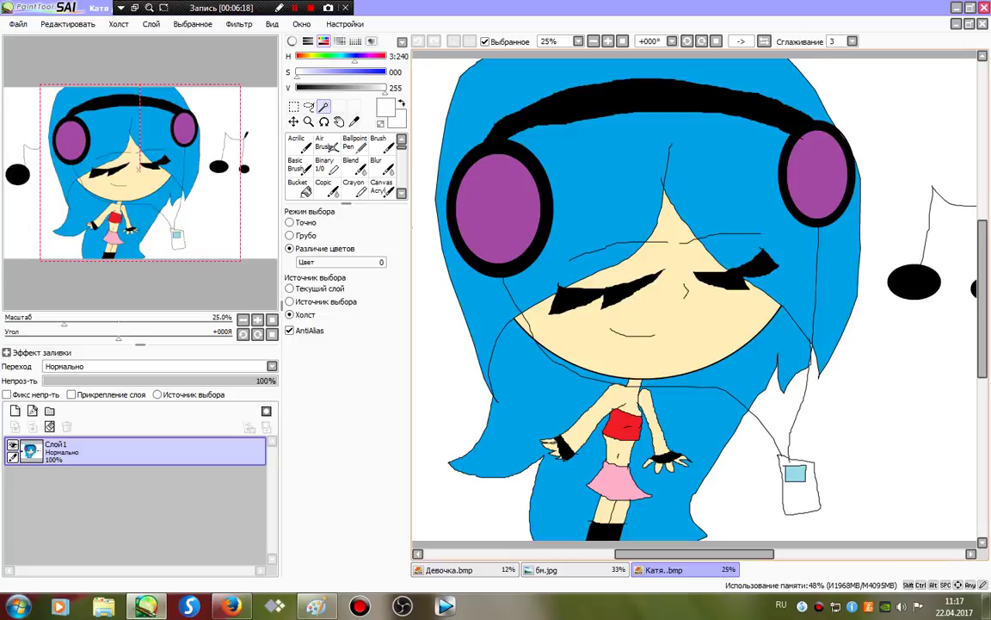
pyautogui.click(603, 189)
pyautogui.click(517, 95)
pyautogui.click(839, 258)
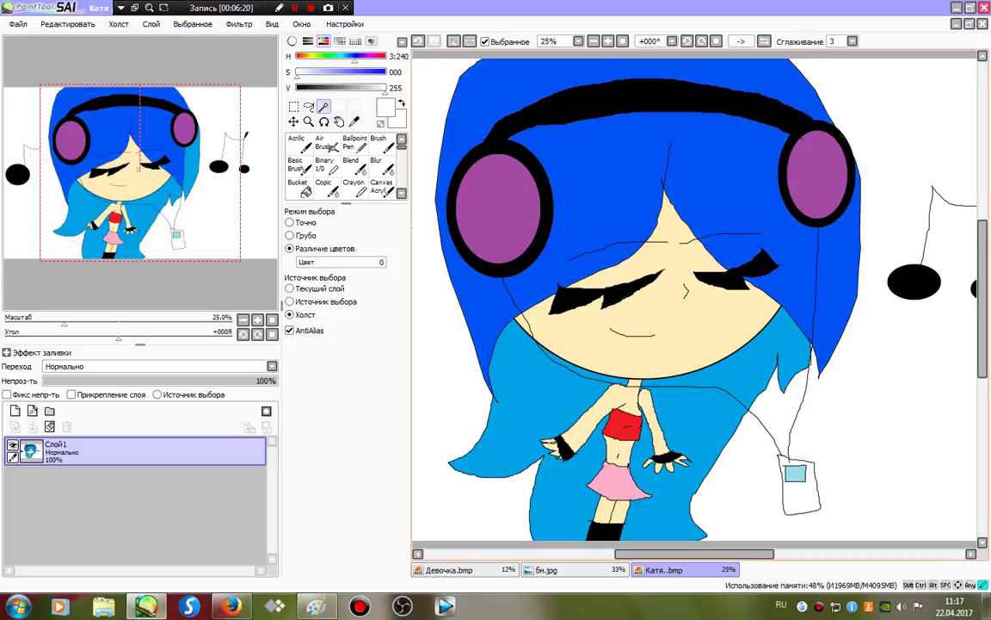
pyautogui.click(758, 366)
pyautogui.click(688, 422)
pyautogui.click(561, 496)
pyautogui.click(518, 413)
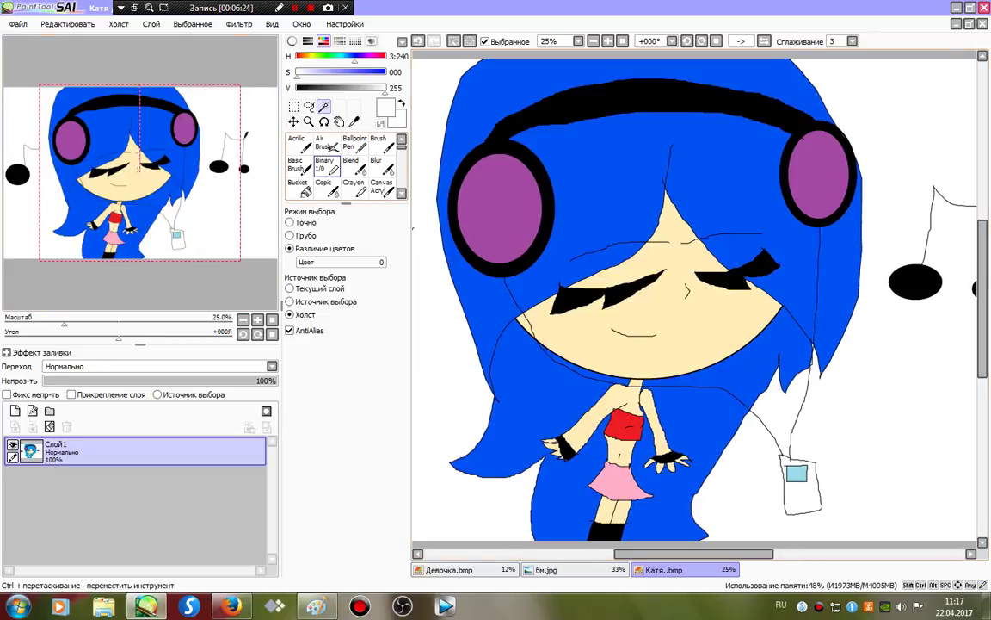
# Pick up the hair's blue with the Binary brush, add a new layer and hide the selection outline
pyautogui.click(324, 163)
pyautogui.click(384, 394)
pyautogui.rightClick(594, 179)
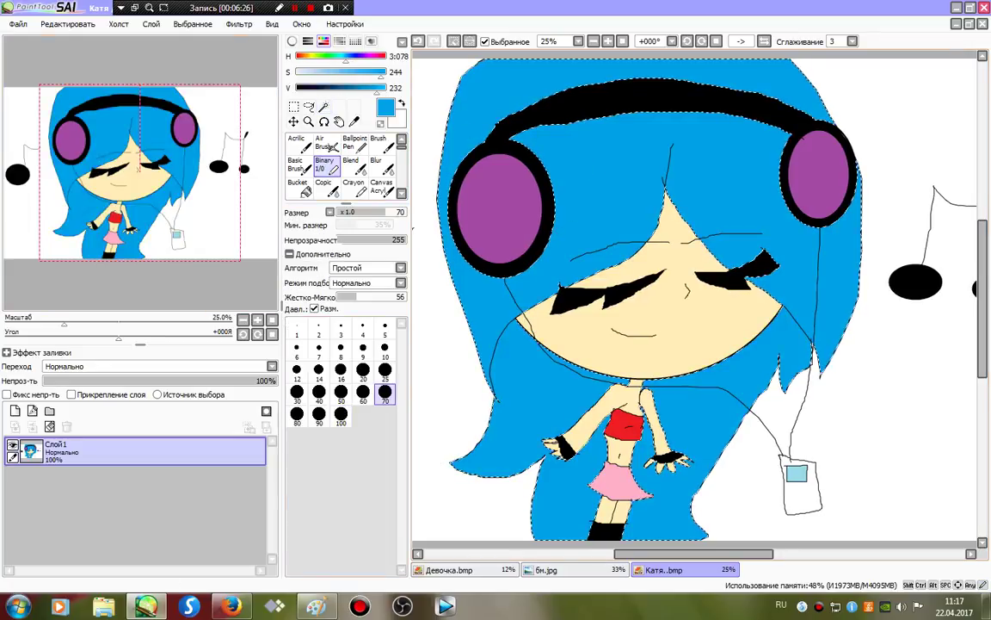
pyautogui.click(15, 412)
pyautogui.click(453, 41)
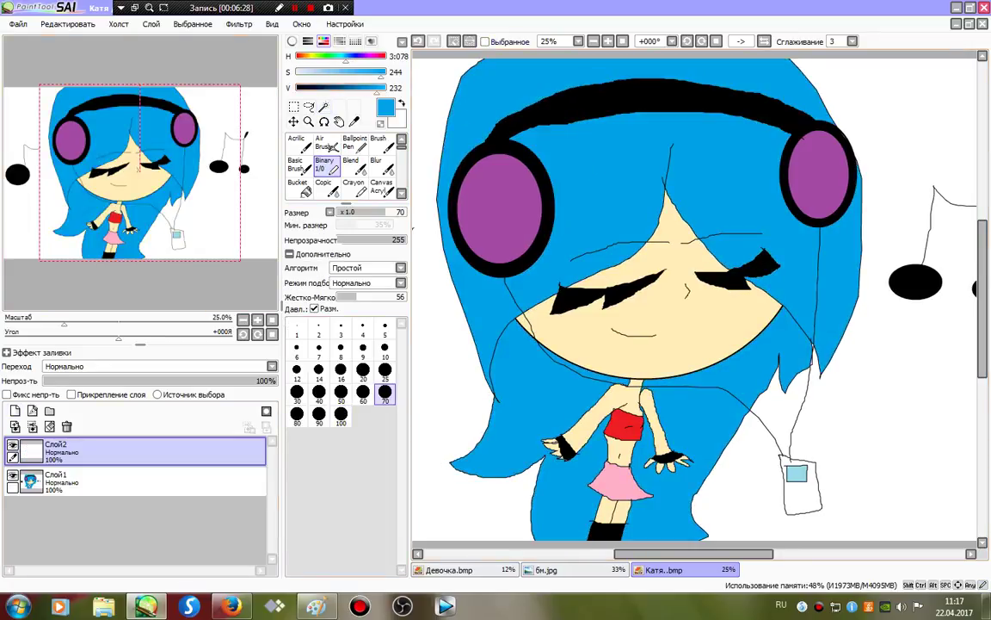
# Shade the hair around the headphones, neck and body with darker blue of brightness 146, using the Binary brush at size 100
pyautogui.click(347, 88)
pyautogui.click(341, 417)
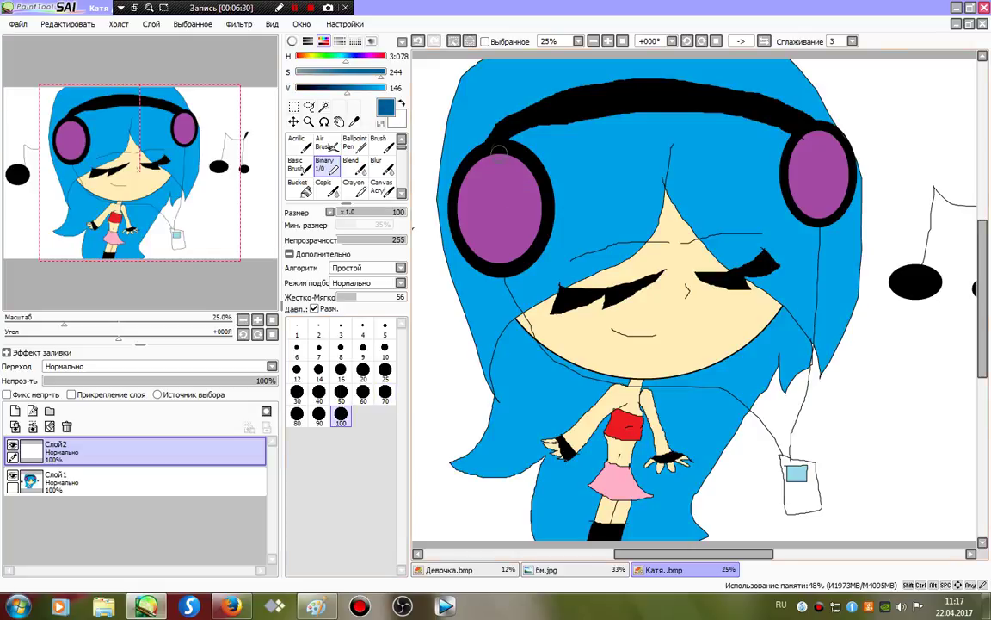
pyautogui.moveTo(465, 129)
pyautogui.mouseDown()
pyautogui.moveTo(602, 108)
pyautogui.moveTo(719, 121)
pyautogui.moveTo(721, 111)
pyautogui.moveTo(604, 124)
pyautogui.moveTo(632, 129)
pyautogui.mouseUp()
pyautogui.moveTo(702, 141)
pyautogui.mouseDown()
pyautogui.moveTo(706, 193)
pyautogui.moveTo(779, 206)
pyautogui.moveTo(804, 112)
pyautogui.moveTo(602, 69)
pyautogui.moveTo(448, 121)
pyautogui.moveTo(435, 198)
pyautogui.moveTo(422, 295)
pyautogui.moveTo(516, 379)
pyautogui.moveTo(568, 336)
pyautogui.moveTo(637, 361)
pyautogui.moveTo(720, 533)
pyautogui.moveTo(641, 528)
pyautogui.mouseUp()
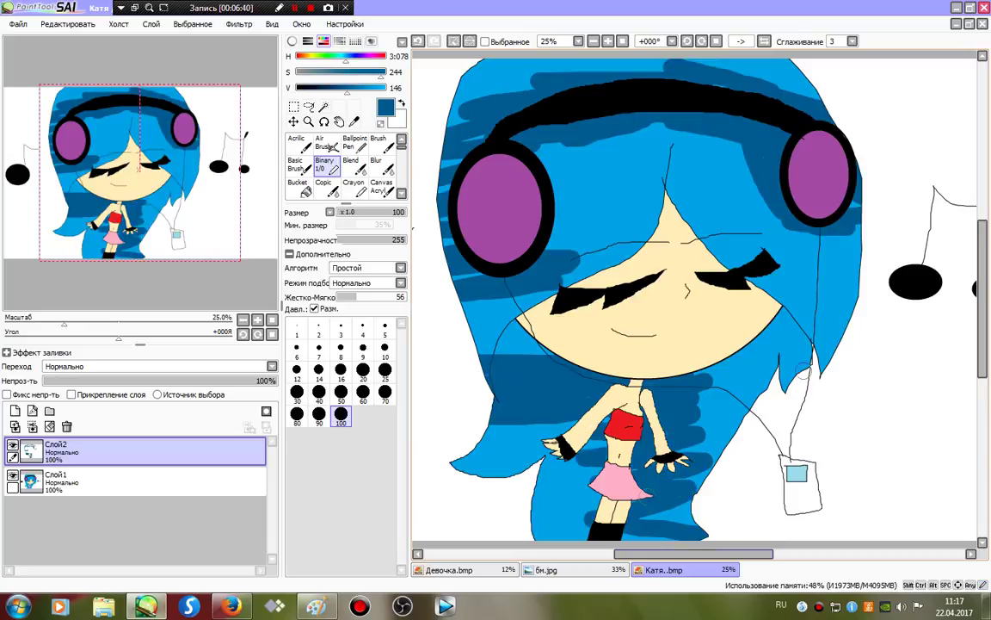
# Paint white highlight strokes across the crown, fringe, side strands and lower hair
pyautogui.click(298, 72)
pyautogui.click(385, 88)
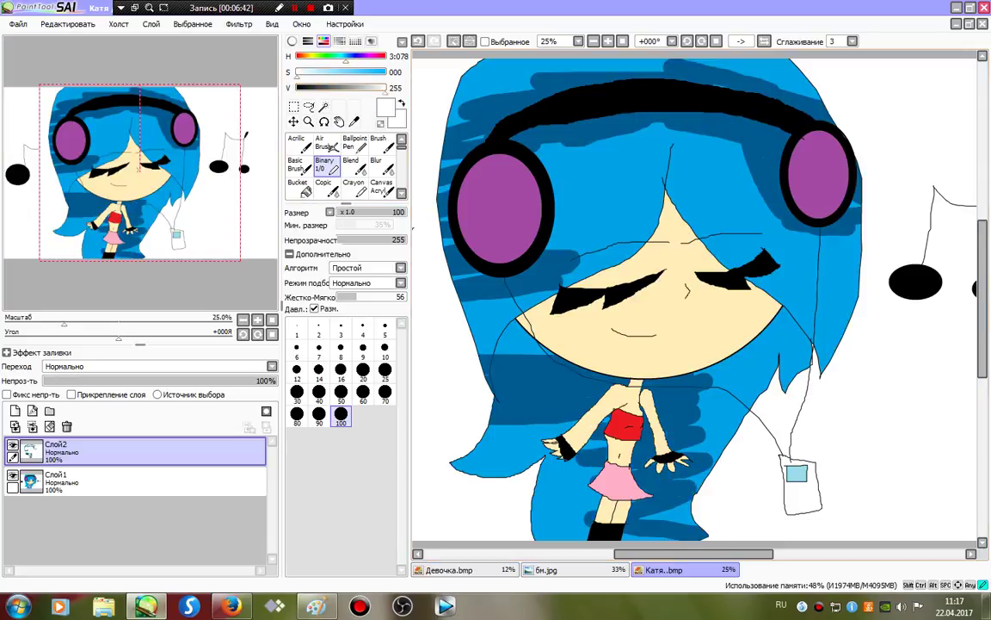
pyautogui.moveTo(613, 163)
pyautogui.mouseDown()
pyautogui.moveTo(667, 177)
pyautogui.moveTo(776, 252)
pyautogui.moveTo(794, 293)
pyautogui.mouseUp()
pyautogui.moveTo(490, 332); pyautogui.dragTo(525, 341)
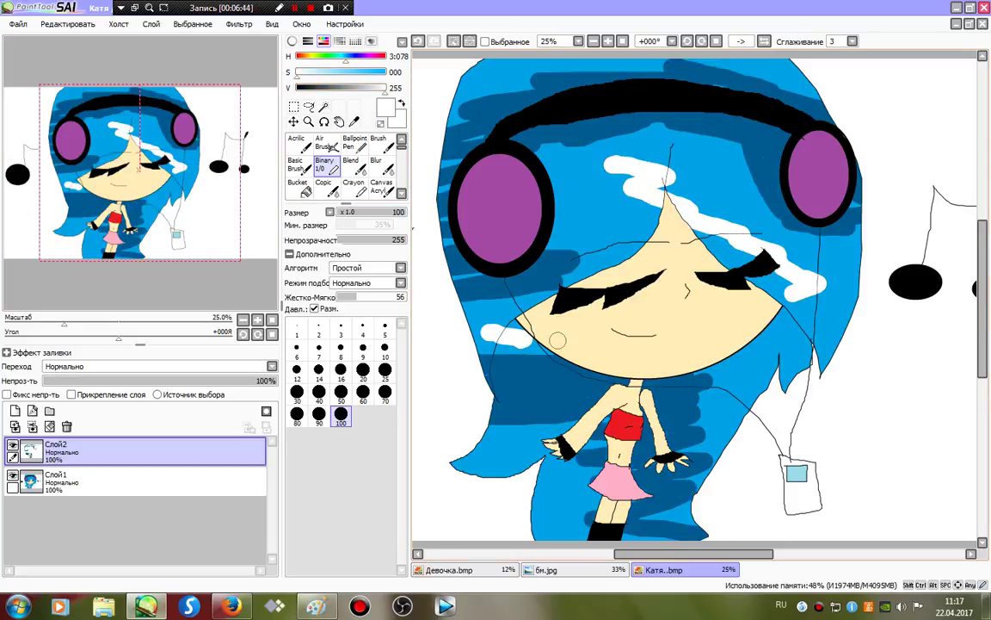
pyautogui.moveTo(739, 341)
pyautogui.mouseDown()
pyautogui.moveTo(789, 369)
pyautogui.moveTo(769, 391)
pyautogui.mouseUp()
pyautogui.moveTo(552, 508); pyautogui.dragTo(513, 456)
pyautogui.moveTo(586, 177); pyautogui.dragTo(577, 211)
pyautogui.moveTo(482, 69); pyautogui.dragTo(747, 66)
# Blend the hair's dark shading and white highlights into smooth gradients with the Blur brush, enlarging it to size 350
pyautogui.click(385, 476)
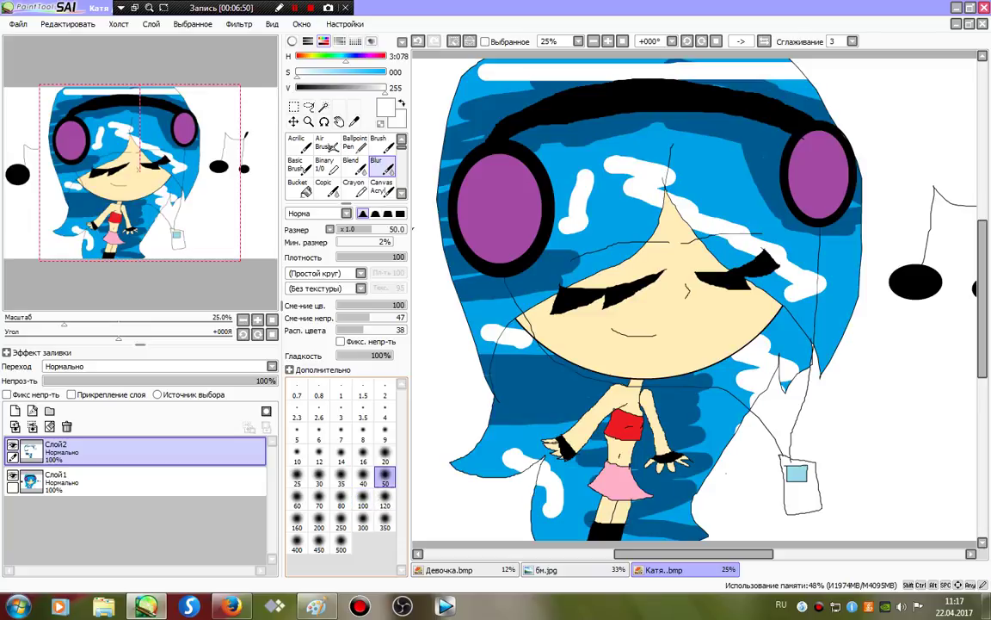
pyautogui.click(385, 499)
pyautogui.moveTo(551, 501)
pyautogui.mouseDown()
pyautogui.moveTo(555, 487)
pyautogui.moveTo(679, 522)
pyautogui.mouseUp()
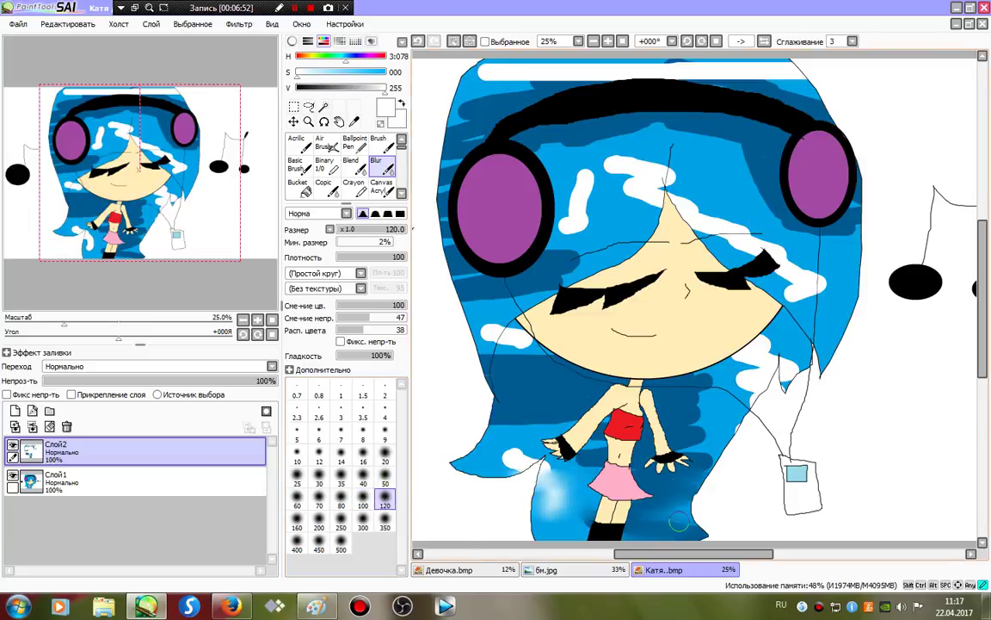
pyautogui.click(384, 521)
pyautogui.moveTo(555, 503)
pyautogui.mouseDown()
pyautogui.moveTo(641, 523)
pyautogui.moveTo(537, 509)
pyautogui.moveTo(575, 469)
pyautogui.moveTo(780, 465)
pyautogui.mouseUp()
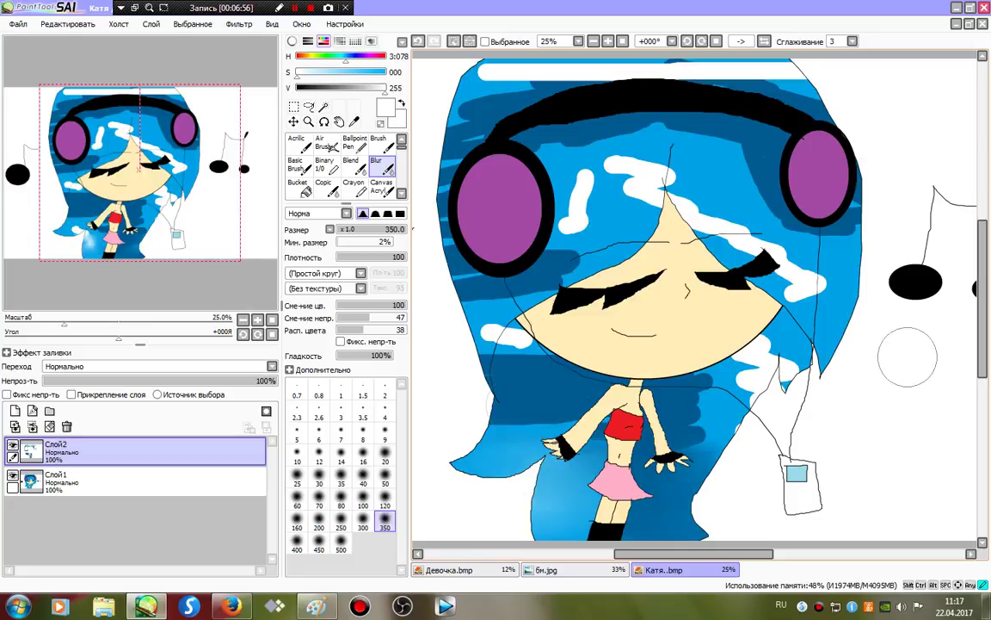
pyautogui.moveTo(903, 225)
pyautogui.mouseDown()
pyautogui.moveTo(516, 153)
pyautogui.moveTo(645, 70)
pyautogui.moveTo(600, 60)
pyautogui.moveTo(775, 311)
pyautogui.moveTo(695, 370)
pyautogui.moveTo(779, 366)
pyautogui.moveTo(516, 361)
pyautogui.moveTo(777, 289)
pyautogui.moveTo(460, 320)
pyautogui.moveTo(707, 288)
pyautogui.moveTo(660, 246)
pyautogui.moveTo(777, 289)
pyautogui.moveTo(594, 185)
pyautogui.moveTo(680, 167)
pyautogui.moveTo(585, 159)
pyautogui.moveTo(777, 289)
pyautogui.moveTo(688, 76)
pyautogui.moveTo(516, 65)
pyautogui.mouseUp()
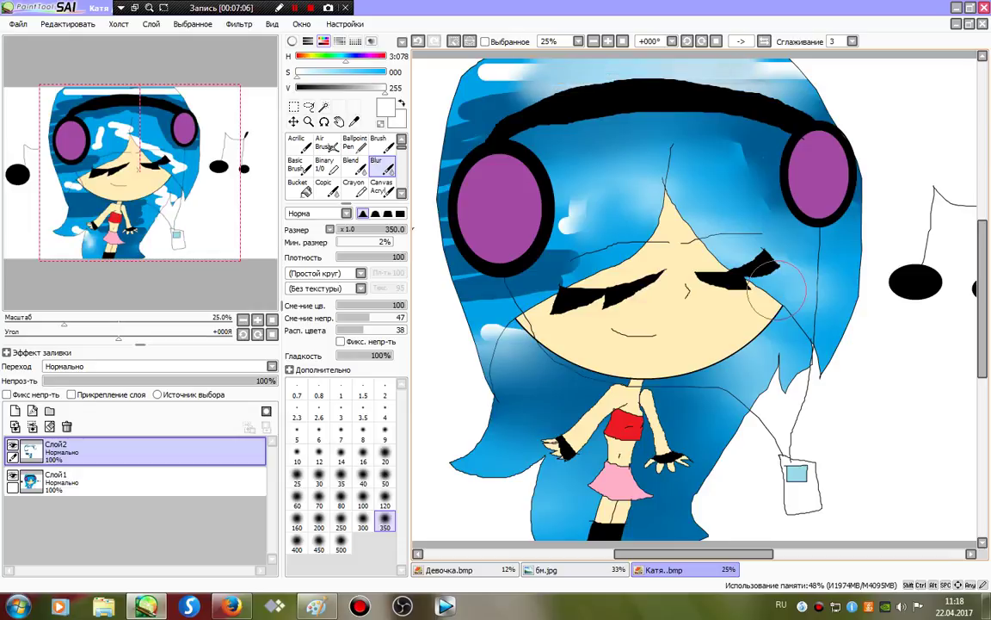
pyautogui.moveTo(830, 75)
pyautogui.mouseDown()
pyautogui.moveTo(504, 30)
pyautogui.moveTo(458, 81)
pyautogui.moveTo(418, 190)
pyautogui.moveTo(416, 241)
pyautogui.moveTo(627, 242)
pyautogui.moveTo(647, 263)
pyautogui.moveTo(493, 292)
pyautogui.moveTo(685, 291)
pyautogui.moveTo(598, 304)
pyautogui.moveTo(600, 314)
pyautogui.moveTo(450, 362)
pyautogui.moveTo(554, 389)
pyautogui.moveTo(457, 268)
pyautogui.moveTo(572, 226)
pyautogui.moveTo(574, 204)
pyautogui.moveTo(692, 174)
pyautogui.moveTo(747, 144)
pyautogui.moveTo(748, 173)
pyautogui.moveTo(774, 233)
pyautogui.moveTo(819, 280)
pyautogui.moveTo(828, 184)
pyautogui.moveTo(821, 119)
pyautogui.moveTo(696, 71)
pyautogui.moveTo(709, 139)
pyautogui.moveTo(623, 177)
pyautogui.moveTo(804, 317)
pyautogui.moveTo(523, 191)
pyautogui.mouseUp()
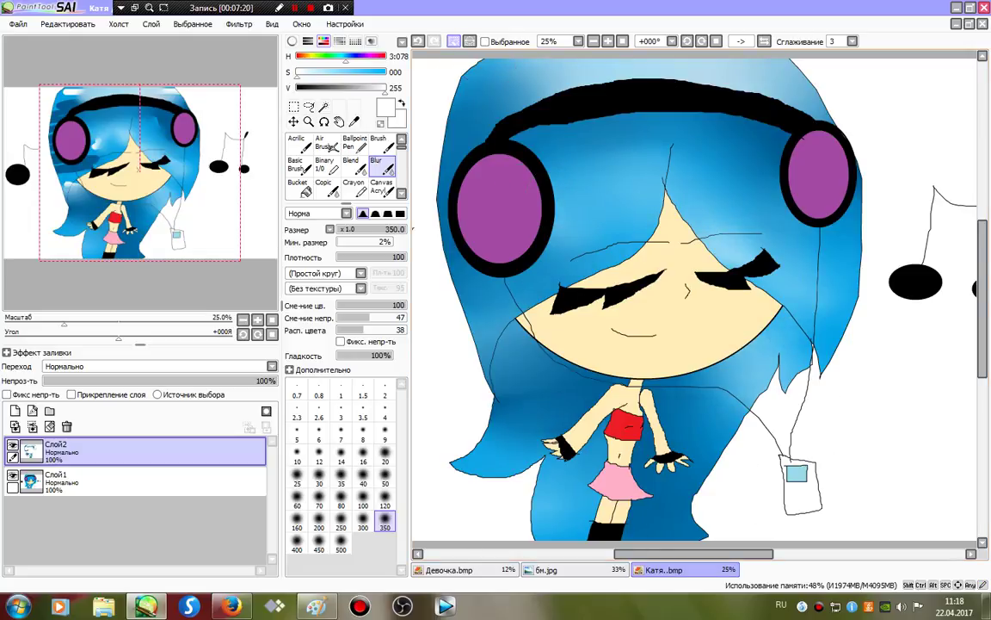
# Show selections again and select the skin of the face, neck, both arms, belly and legs with the Magic Wand
pyautogui.click(485, 41)
pyautogui.click(324, 106)
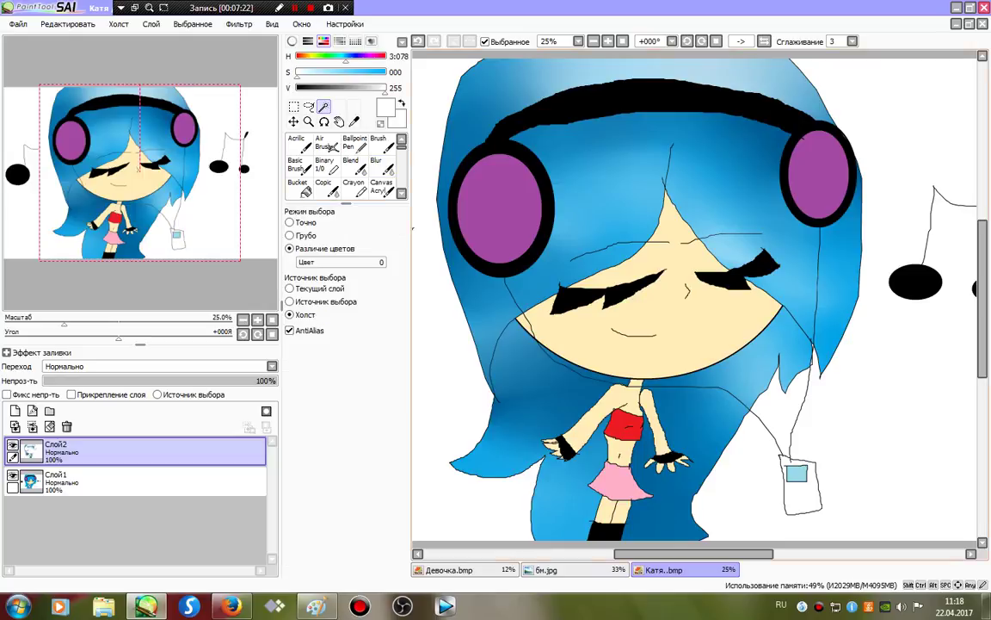
pyautogui.click(642, 314)
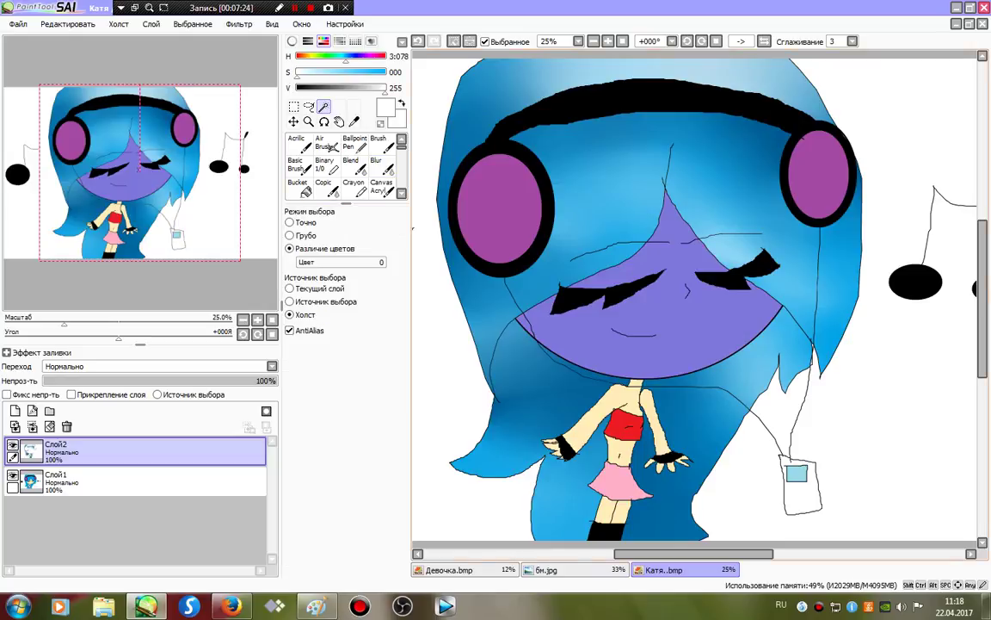
pyautogui.click(600, 407)
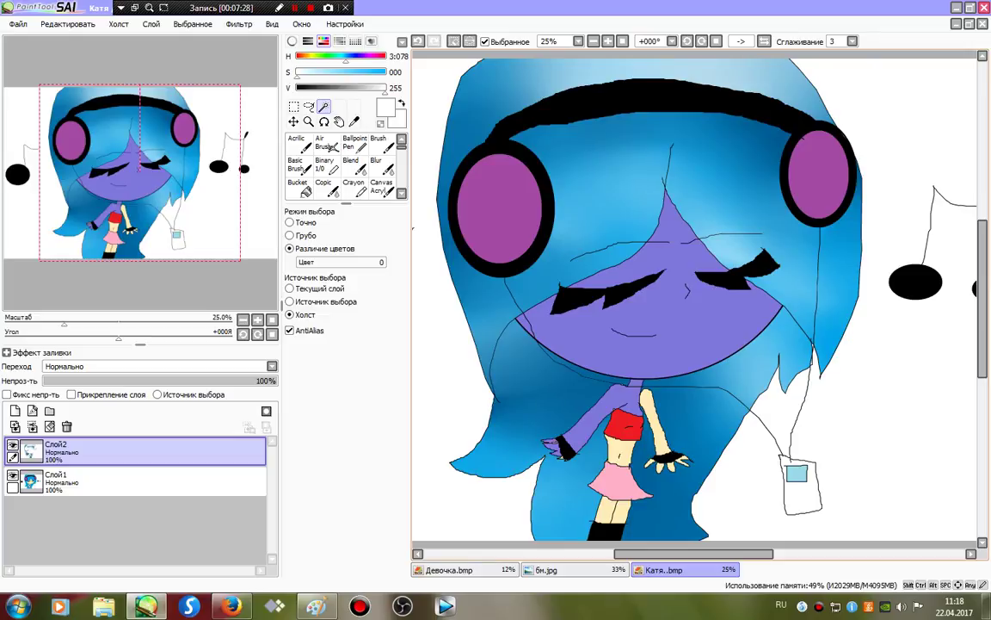
pyautogui.click(645, 96)
pyautogui.click(418, 42)
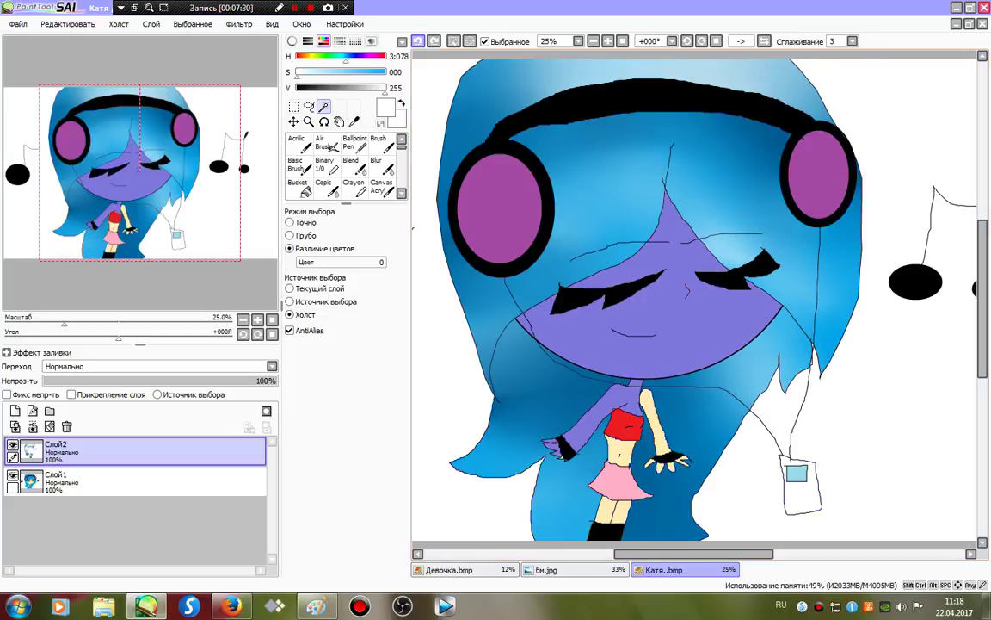
pyautogui.click(654, 418)
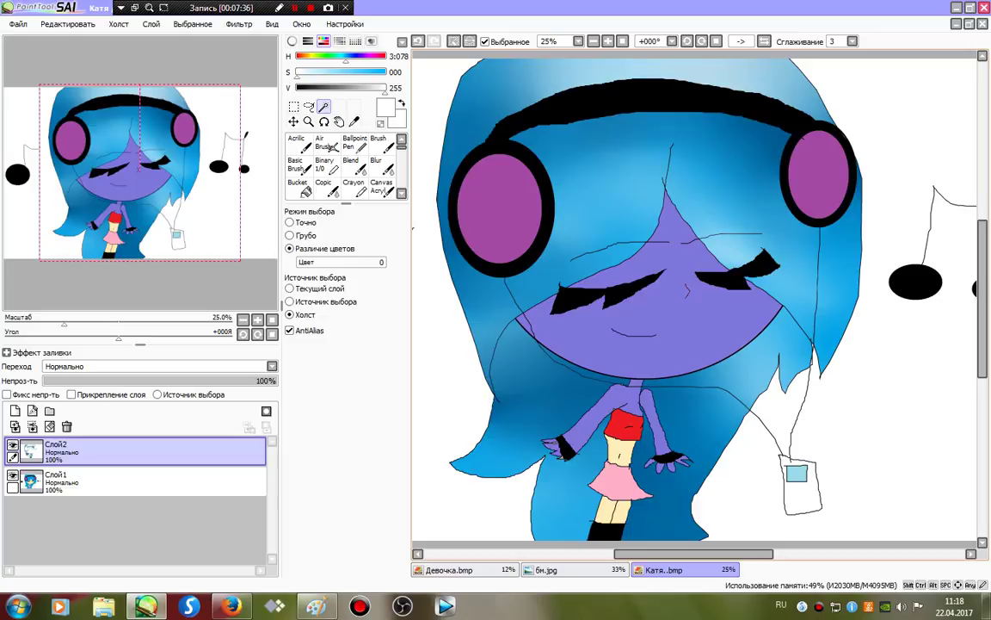
pyautogui.click(623, 447)
pyautogui.click(607, 512)
pyautogui.click(621, 512)
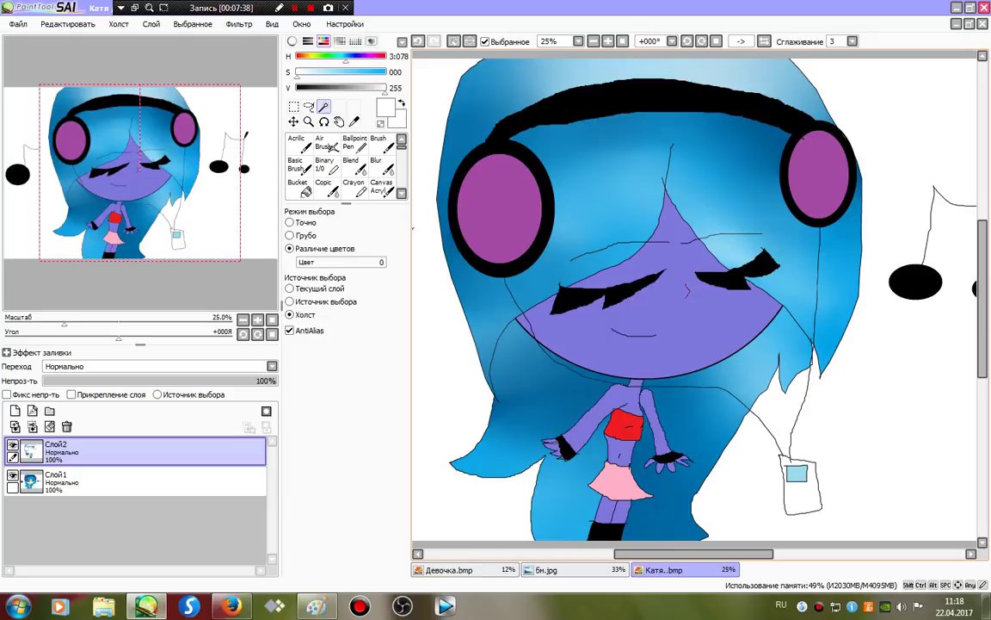
# Pick up the skin colour, raise its saturation to 255 and shade the forehead, eyes, nose and mouth with the Binary brush
pyautogui.click(327, 165)
pyautogui.rightClick(691, 351)
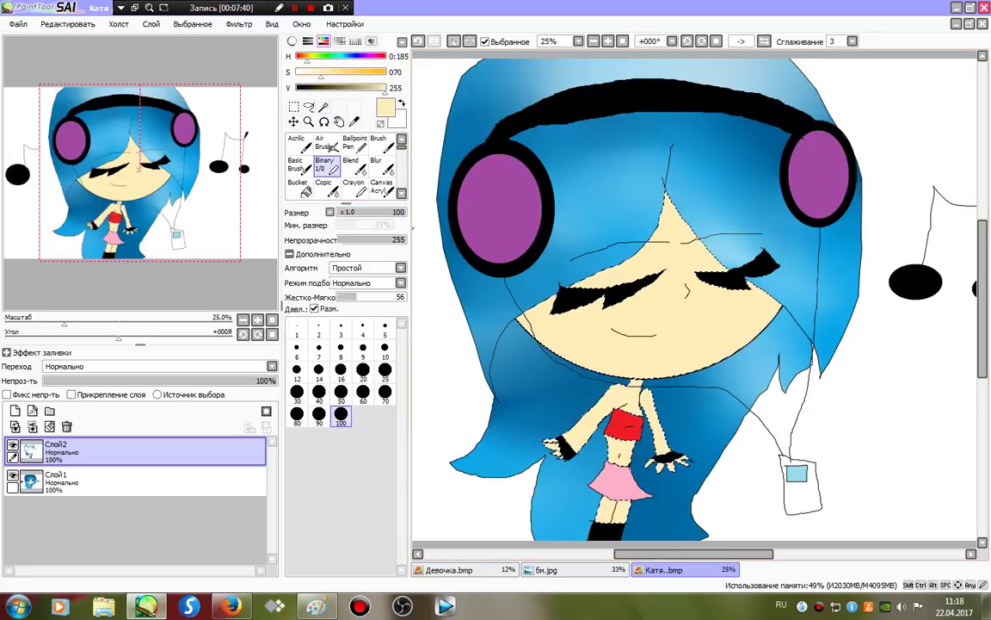
pyautogui.moveTo(322, 74); pyautogui.dragTo(387, 83)
pyautogui.moveTo(588, 270)
pyautogui.mouseDown()
pyautogui.moveTo(604, 179)
pyautogui.moveTo(736, 274)
pyautogui.moveTo(688, 280)
pyautogui.moveTo(620, 248)
pyautogui.mouseUp()
pyautogui.moveTo(569, 286)
pyautogui.mouseDown()
pyautogui.moveTo(669, 270)
pyautogui.moveTo(581, 314)
pyautogui.moveTo(629, 297)
pyautogui.moveTo(657, 333)
pyautogui.mouseUp()
pyautogui.click(687, 303)
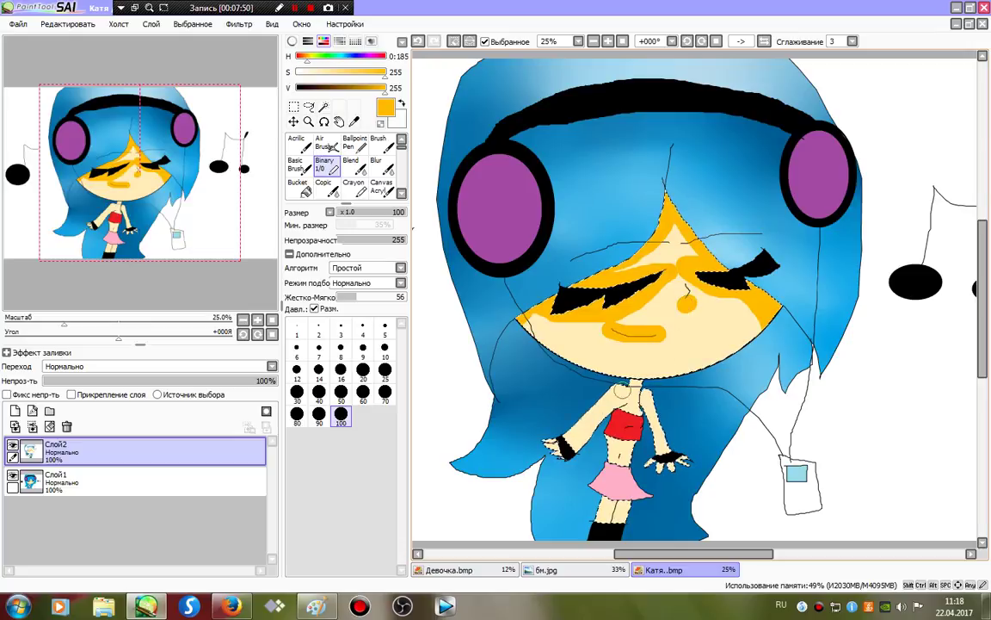
# Add orange shading to the neck, arms, belly, legs and fingers, using Binary brush sizes 25 and 70 for the smaller parts
pyautogui.moveTo(623, 392)
pyautogui.mouseDown()
pyautogui.moveTo(553, 465)
pyautogui.moveTo(637, 446)
pyautogui.mouseUp()
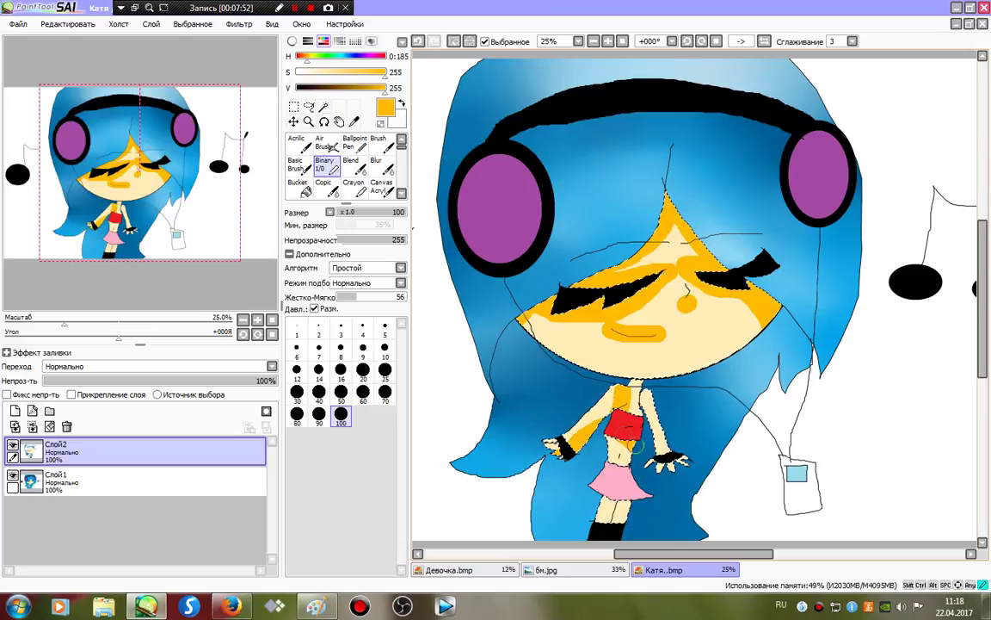
pyautogui.click(385, 370)
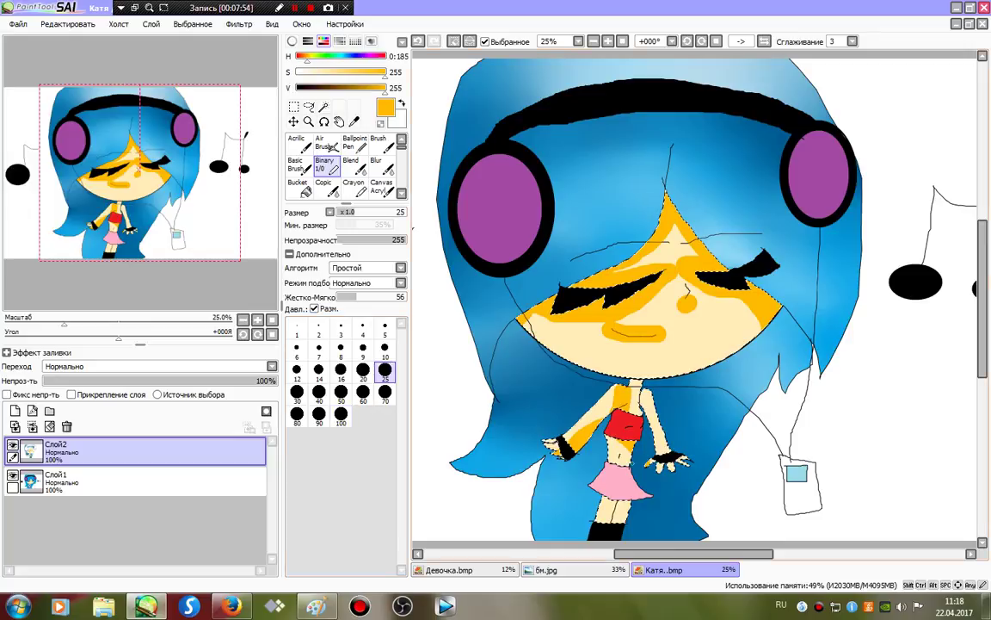
pyautogui.click(385, 392)
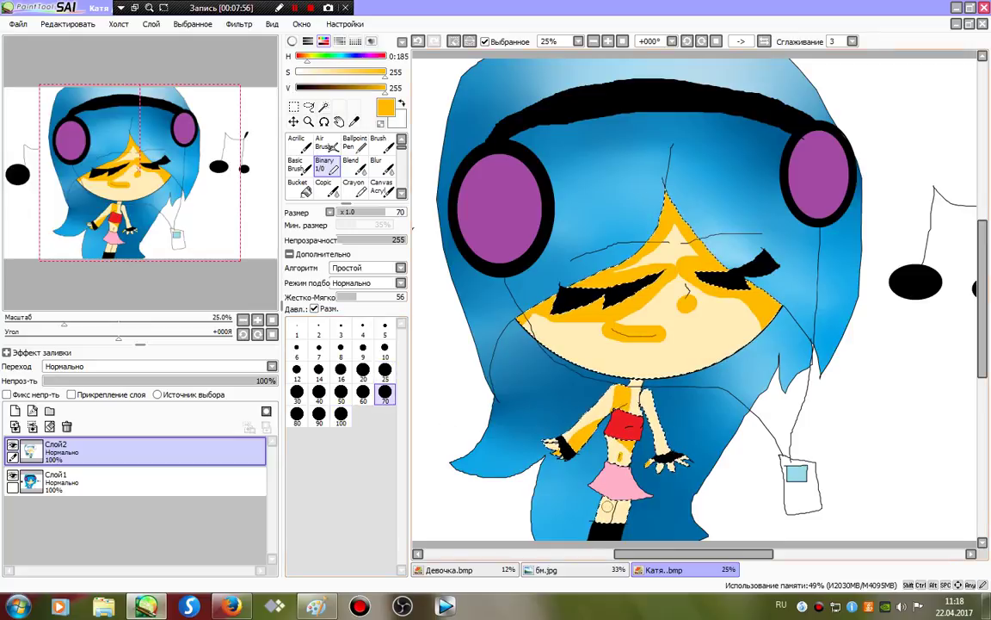
pyautogui.moveTo(659, 465); pyautogui.dragTo(662, 462)
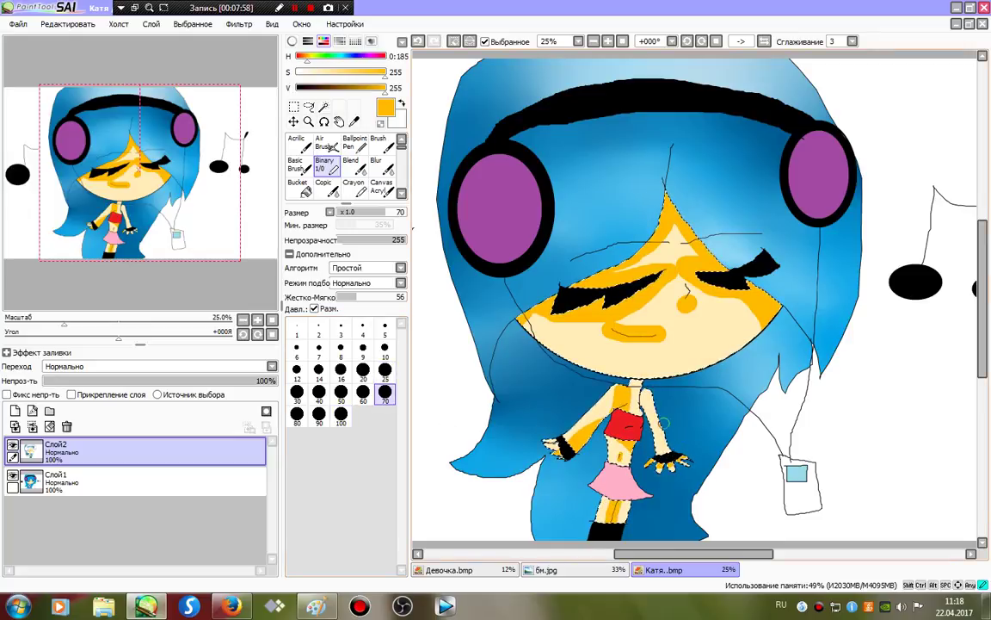
# Set the colour to white and paint highlights on the face, arms, belly and legs with the size 70 Binary brush
pyautogui.click(297, 73)
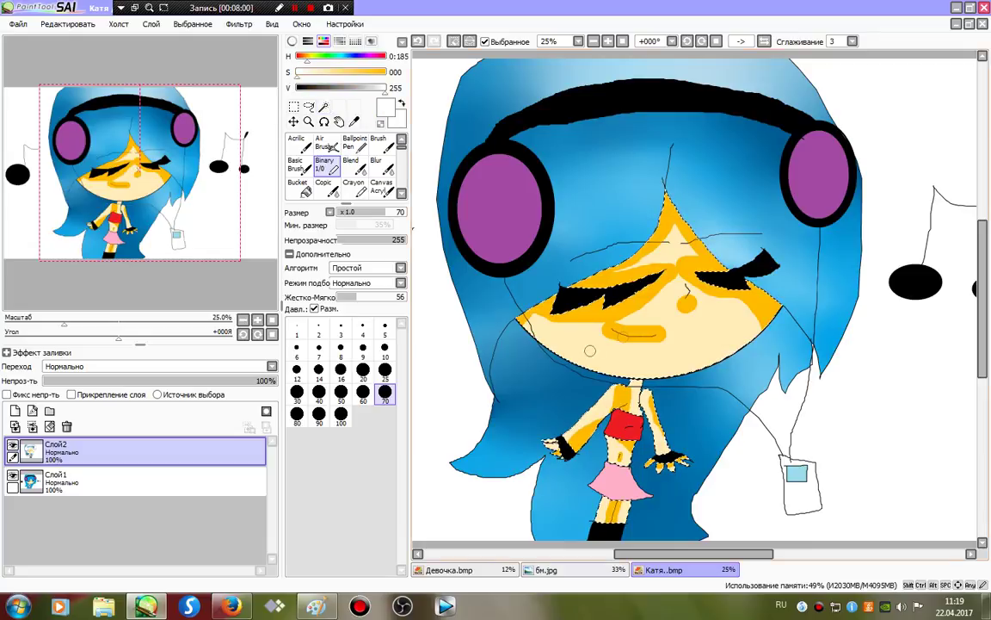
pyautogui.moveTo(590, 350)
pyautogui.mouseDown()
pyautogui.moveTo(671, 355)
pyautogui.moveTo(690, 301)
pyautogui.mouseUp()
pyautogui.moveTo(672, 232); pyautogui.dragTo(668, 246)
pyautogui.moveTo(617, 391); pyautogui.dragTo(568, 433)
pyautogui.moveTo(630, 444); pyautogui.dragTo(611, 452)
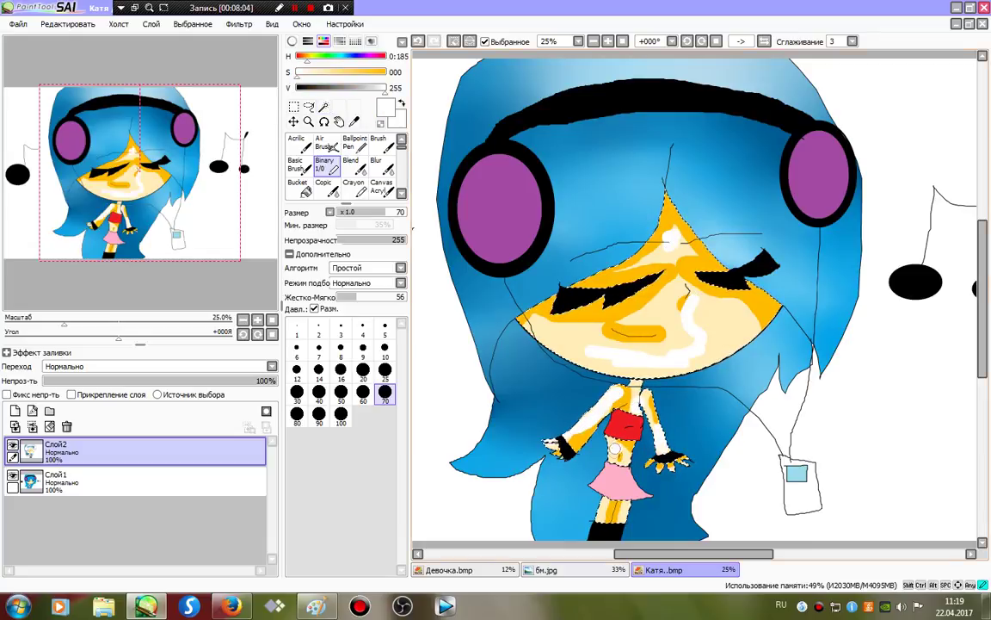
pyautogui.moveTo(624, 505); pyautogui.dragTo(608, 509)
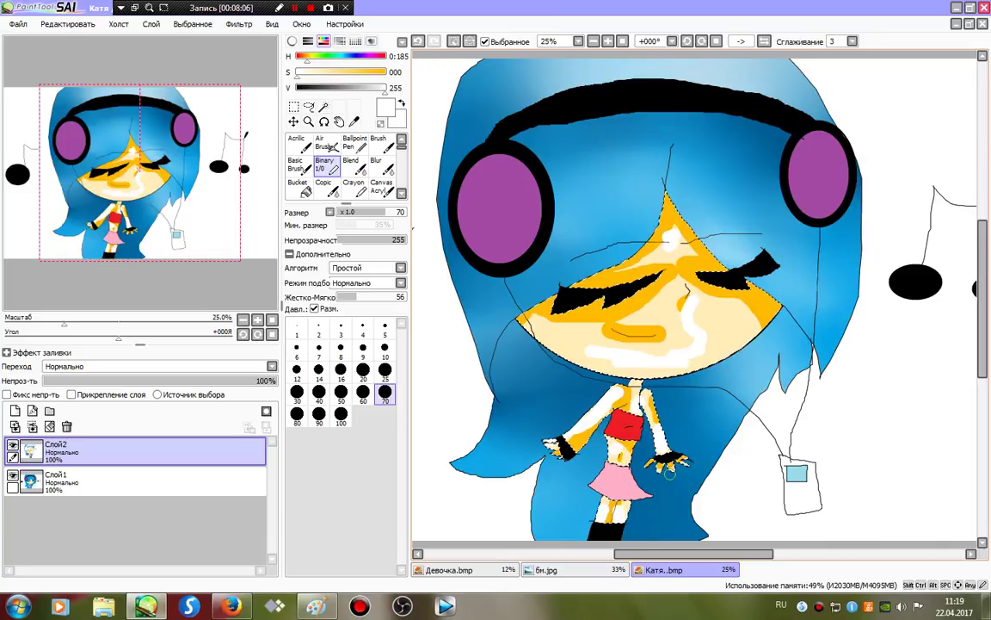
# Blend the shading and highlights on the face, arms, belly and legs with the Blur brush at size 120
pyautogui.click(379, 165)
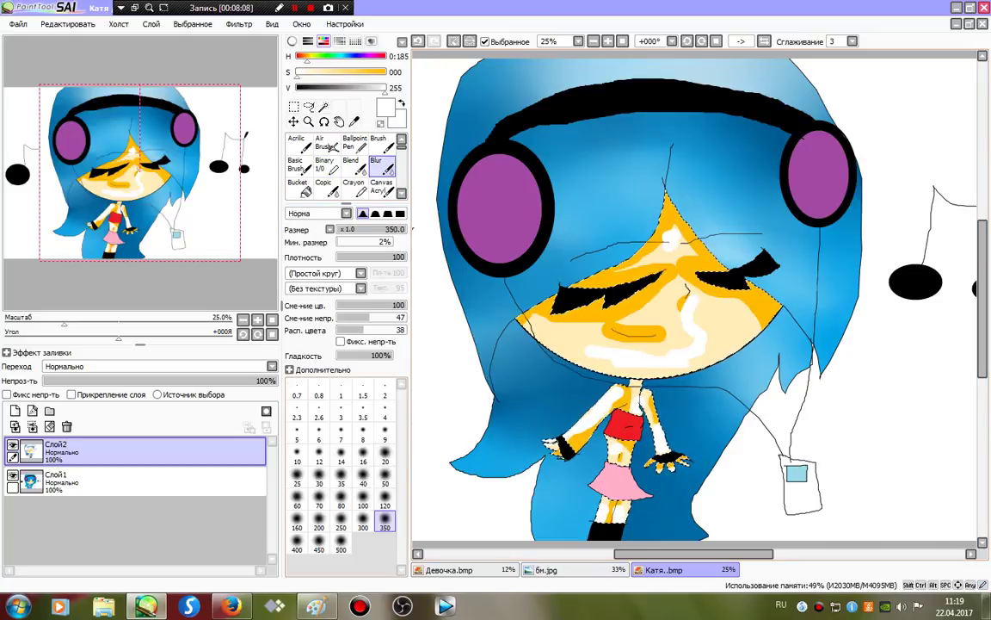
pyautogui.click(385, 482)
pyautogui.click(385, 505)
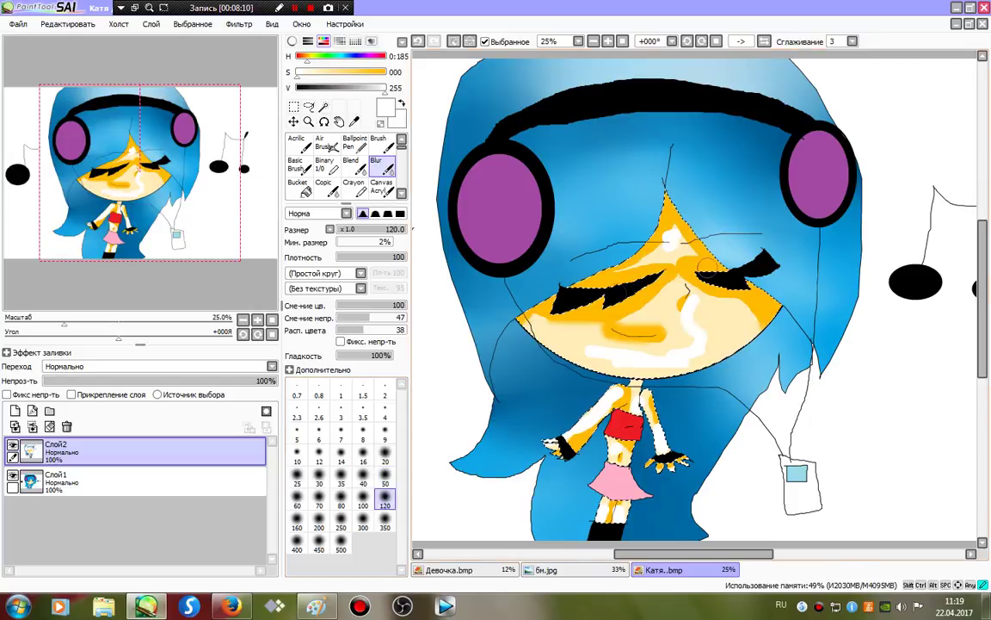
pyautogui.moveTo(680, 287)
pyautogui.mouseDown()
pyautogui.moveTo(521, 347)
pyautogui.moveTo(515, 336)
pyautogui.mouseUp()
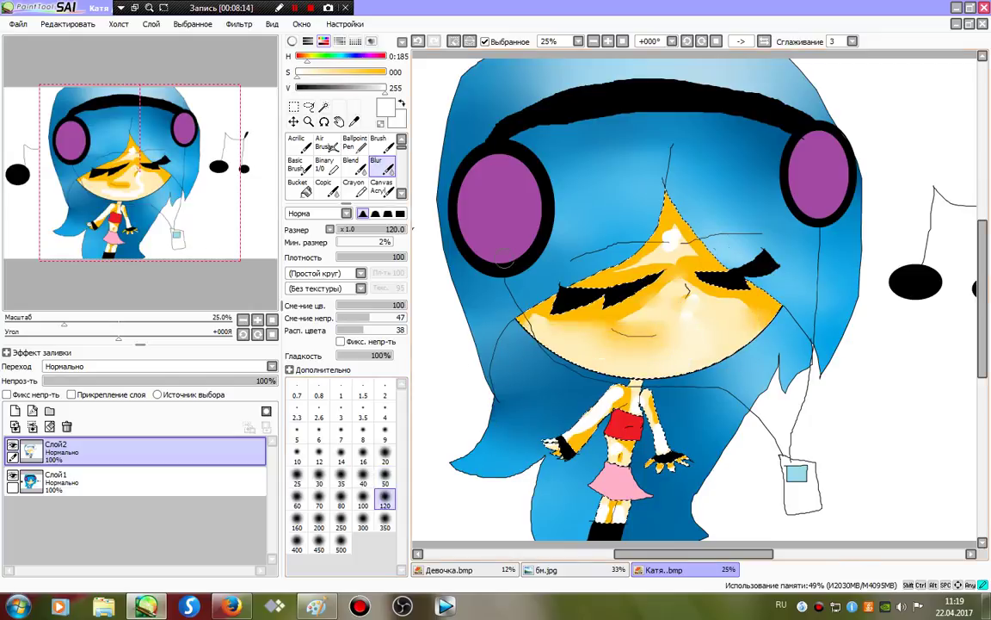
pyautogui.moveTo(505, 258)
pyautogui.mouseDown()
pyautogui.moveTo(725, 247)
pyautogui.moveTo(738, 219)
pyautogui.mouseUp()
pyautogui.moveTo(680, 245); pyautogui.dragTo(609, 250)
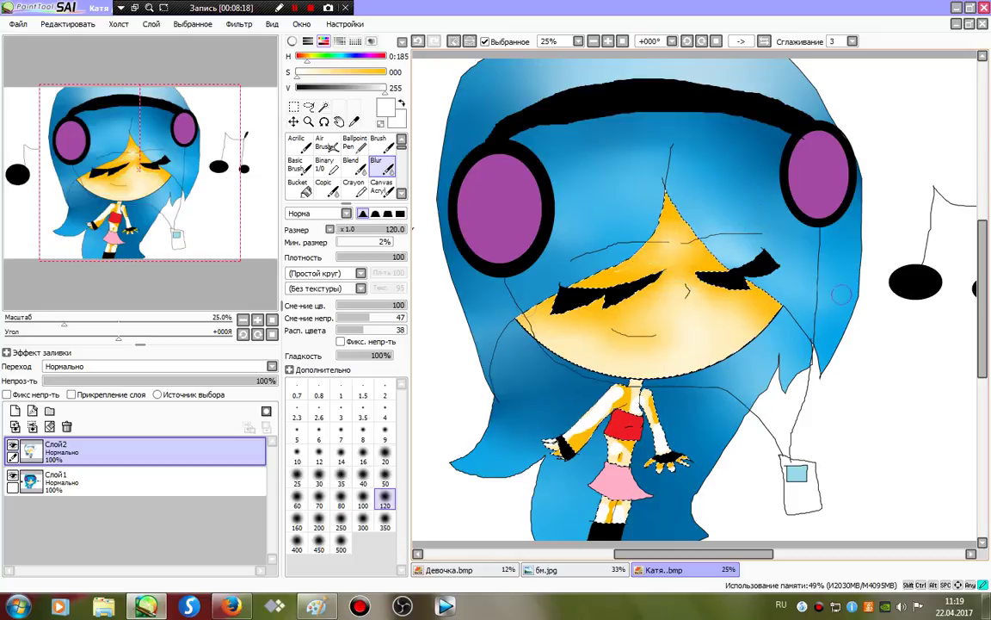
pyautogui.moveTo(466, 403)
pyautogui.mouseDown()
pyautogui.moveTo(701, 417)
pyautogui.moveTo(551, 434)
pyautogui.moveTo(551, 459)
pyautogui.mouseUp()
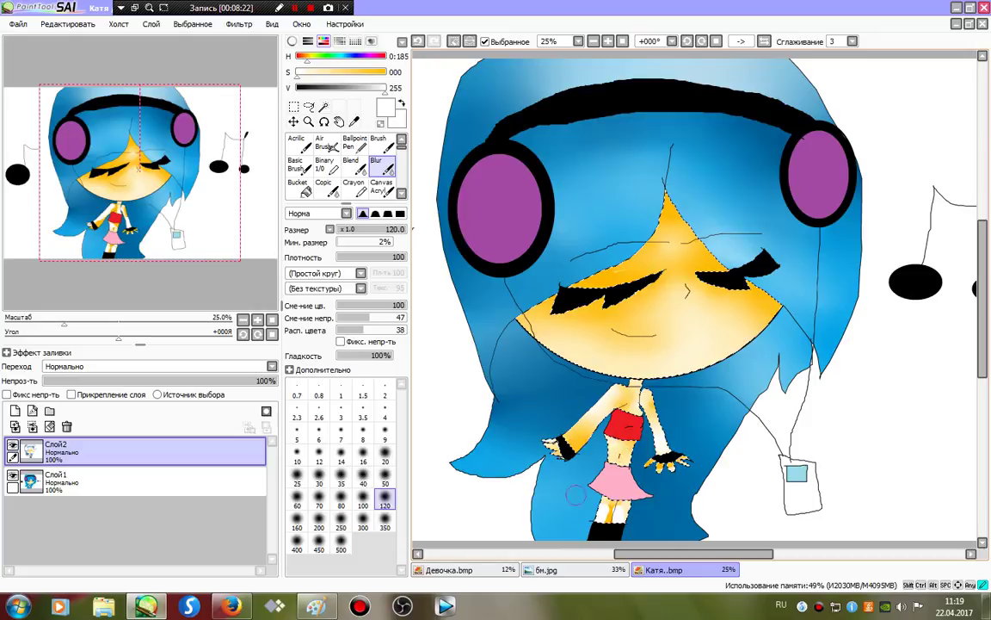
pyautogui.moveTo(575, 495); pyautogui.dragTo(654, 509)
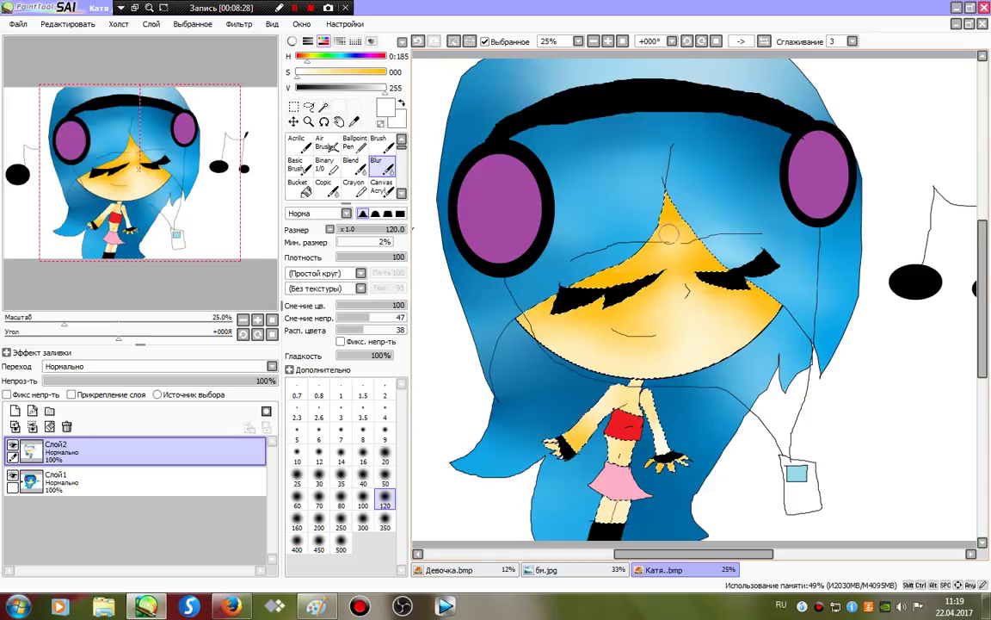
# Paint red blush on both cheeks with the Binary brush, soften it with Blur and clear the selection
pyautogui.click(327, 167)
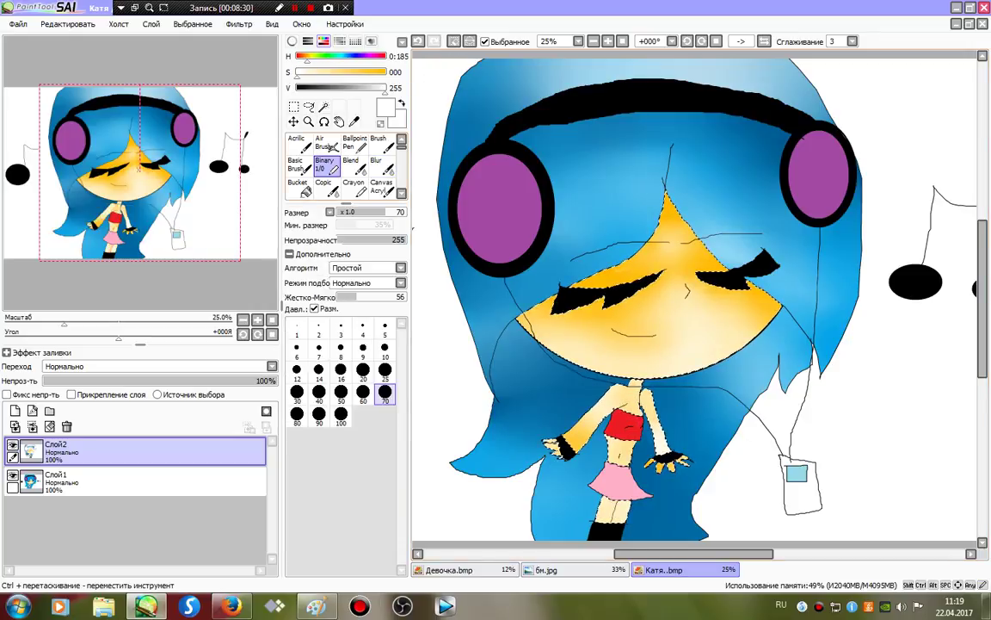
pyautogui.click(383, 57)
pyautogui.click(384, 73)
pyautogui.moveTo(534, 335); pyautogui.dragTo(573, 336)
pyautogui.moveTo(725, 325)
pyautogui.mouseDown()
pyautogui.moveTo(770, 326)
pyautogui.moveTo(717, 315)
pyautogui.moveTo(551, 338)
pyautogui.moveTo(771, 351)
pyautogui.mouseUp()
pyautogui.click(376, 163)
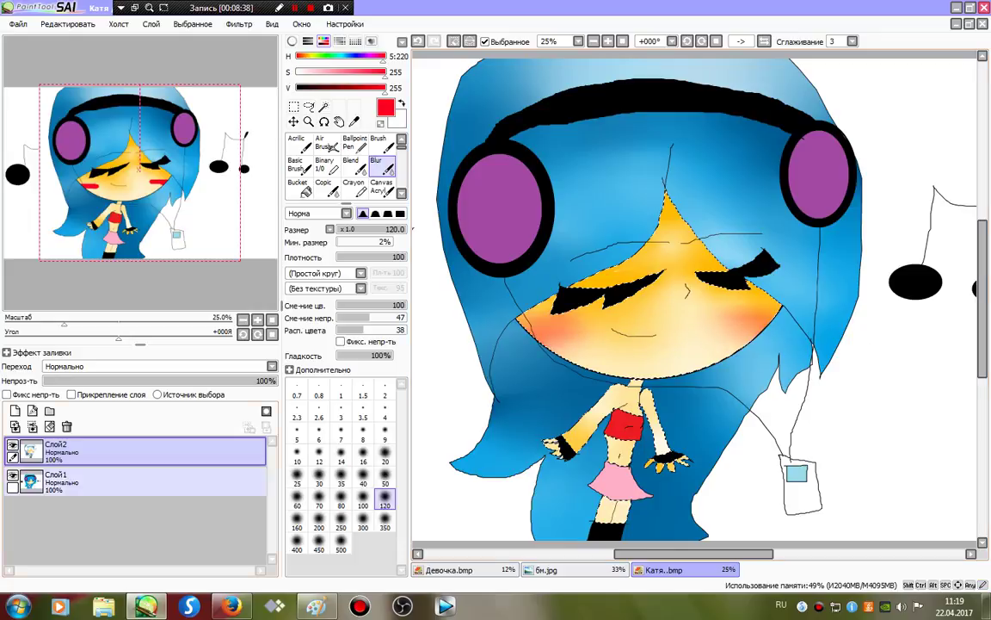
pyautogui.hotkey('ctrl', 'd')
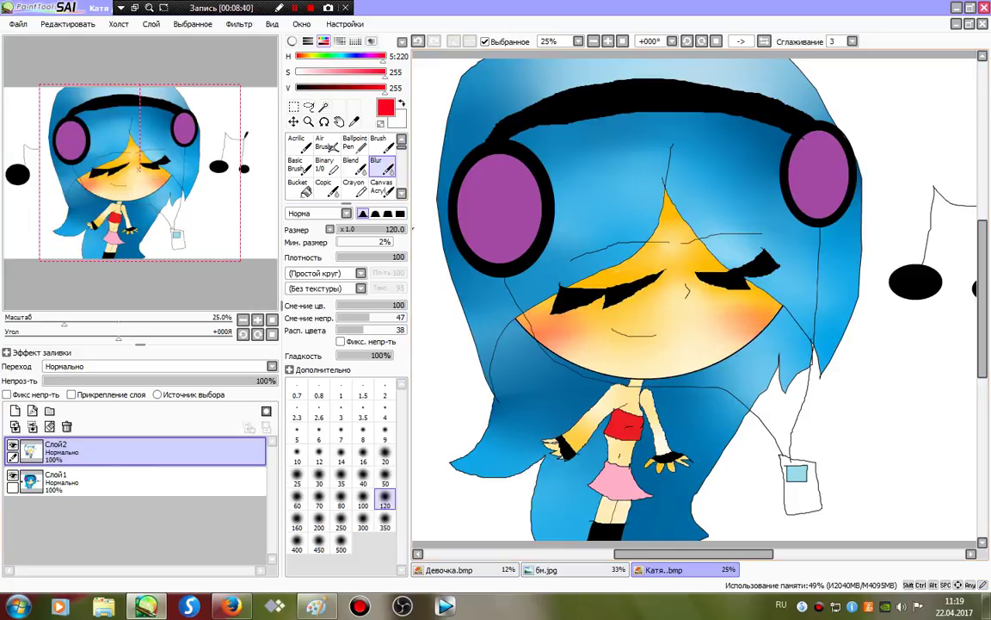
# Select both purple earcups with the Magic Wand and shade their right sides in the same purple at brightness 92, using Binary size 100
pyautogui.click(324, 107)
pyautogui.click(500, 209)
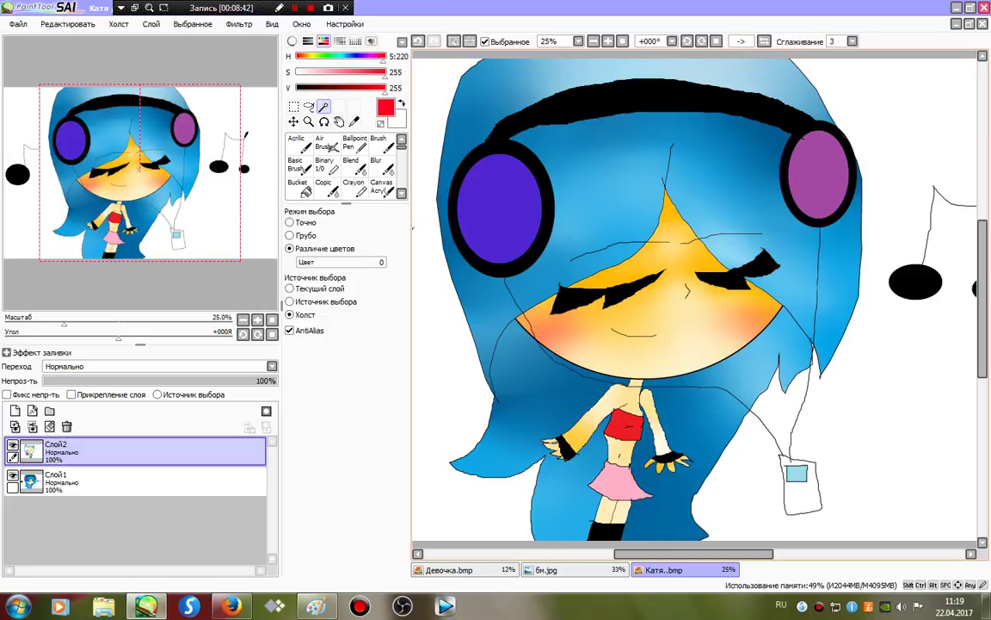
pyautogui.click(819, 176)
pyautogui.click(327, 166)
pyautogui.rightClick(483, 209)
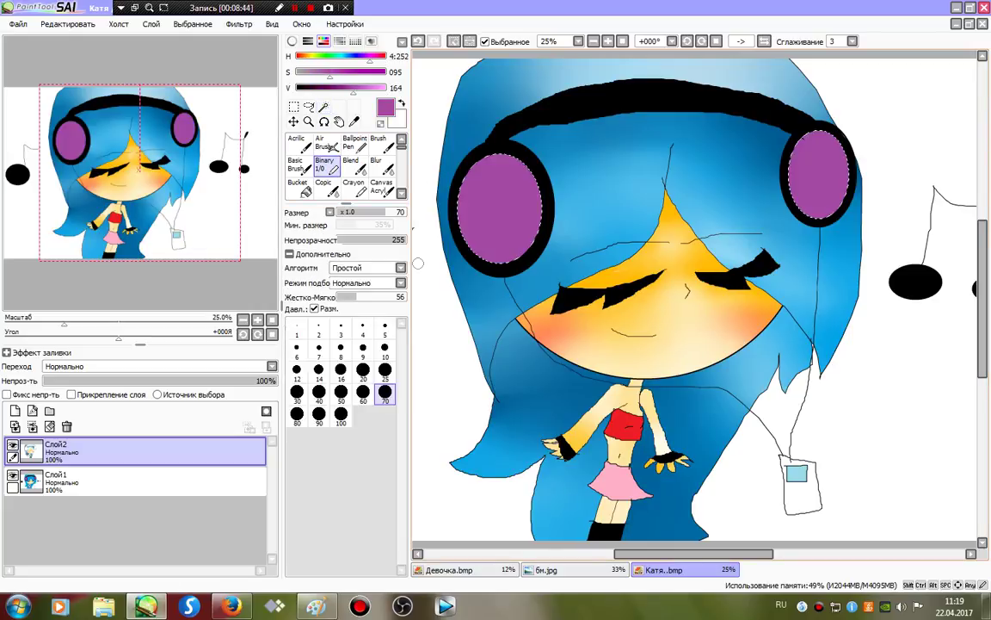
pyautogui.click(328, 87)
pyautogui.click(341, 414)
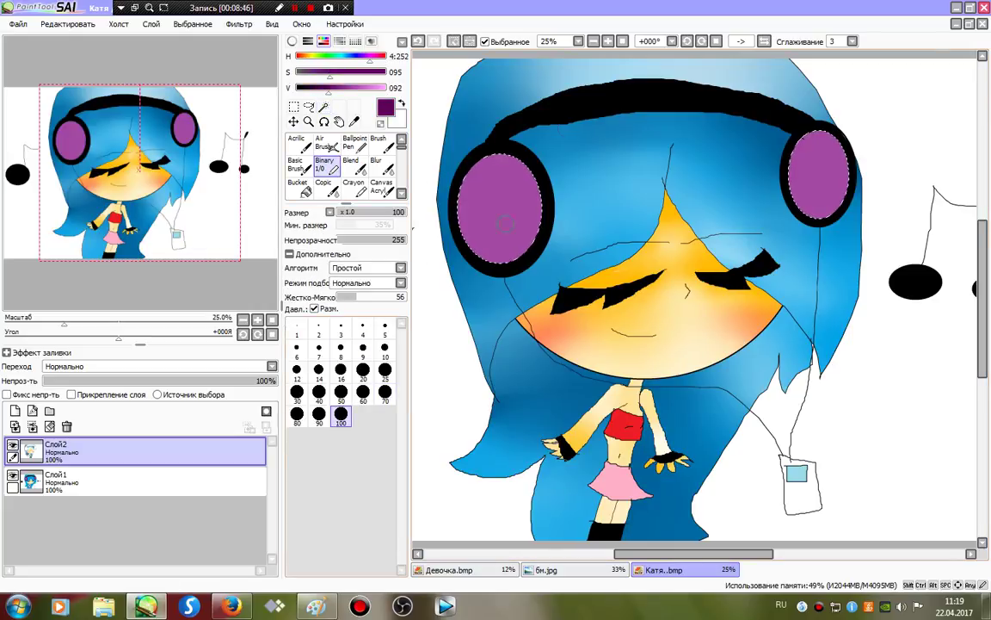
pyautogui.moveTo(527, 159)
pyautogui.mouseDown()
pyautogui.moveTo(539, 234)
pyautogui.moveTo(487, 283)
pyautogui.moveTo(501, 271)
pyautogui.moveTo(528, 175)
pyautogui.moveTo(493, 144)
pyautogui.moveTo(527, 200)
pyautogui.moveTo(514, 287)
pyautogui.mouseUp()
pyautogui.moveTo(828, 138); pyautogui.dragTo(838, 206)
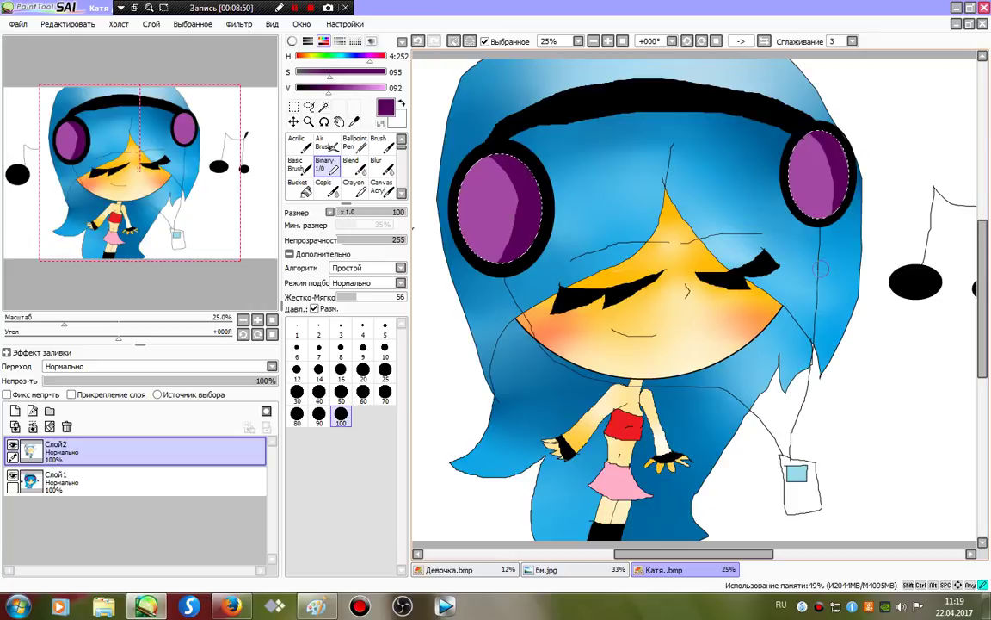
# Paint highlights on the left side of both earcups in light pink with saturation 102 and brightness 255
pyautogui.click(298, 73)
pyautogui.moveTo(329, 87); pyautogui.dragTo(386, 87)
pyautogui.rightClick(523, 195)
pyautogui.click(385, 88)
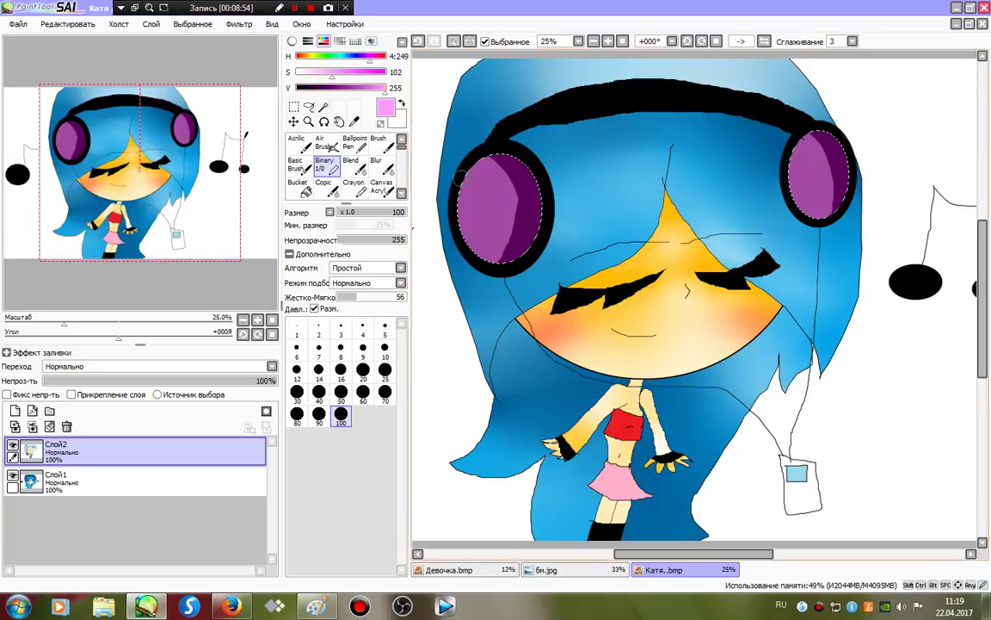
pyautogui.moveTo(470, 183); pyautogui.dragTo(476, 198)
pyautogui.moveTo(808, 155); pyautogui.dragTo(813, 206)
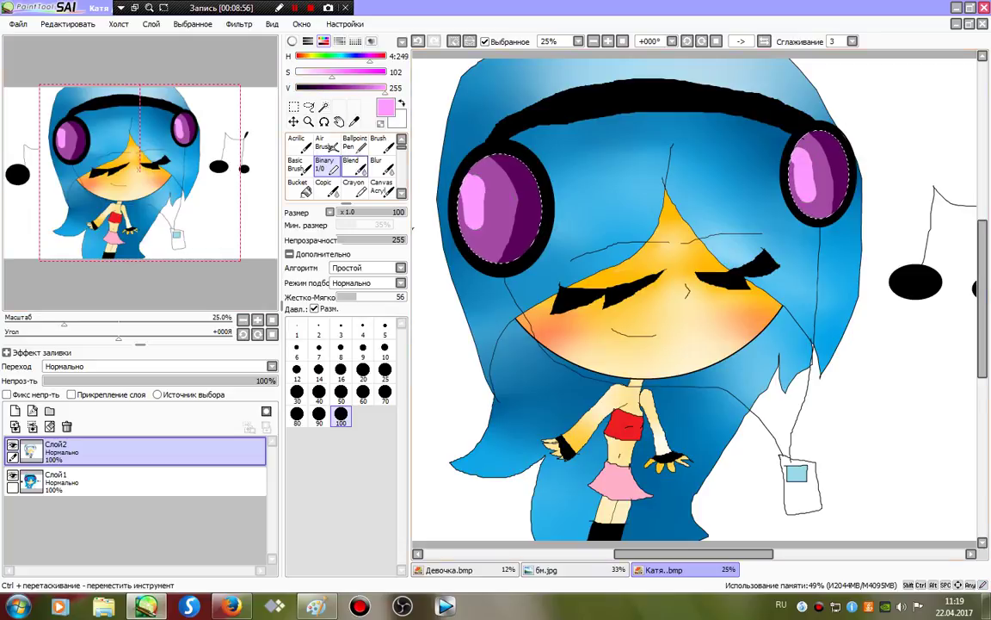
# Blend the shading and highlights of both earcups with the size 120 Blur brush and clear the selection
pyautogui.click(379, 165)
pyautogui.moveTo(462, 155)
pyautogui.mouseDown()
pyautogui.moveTo(469, 181)
pyautogui.moveTo(482, 157)
pyautogui.moveTo(450, 79)
pyautogui.moveTo(522, 151)
pyautogui.moveTo(491, 178)
pyautogui.mouseUp()
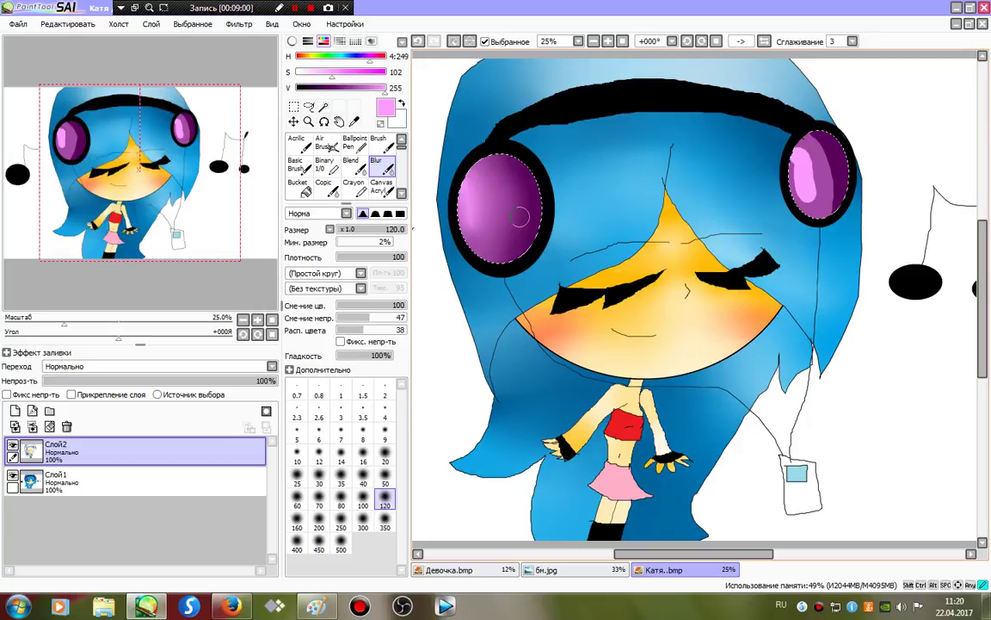
pyautogui.moveTo(809, 142)
pyautogui.mouseDown()
pyautogui.moveTo(812, 203)
pyautogui.moveTo(800, 151)
pyautogui.moveTo(795, 189)
pyautogui.moveTo(832, 164)
pyautogui.mouseUp()
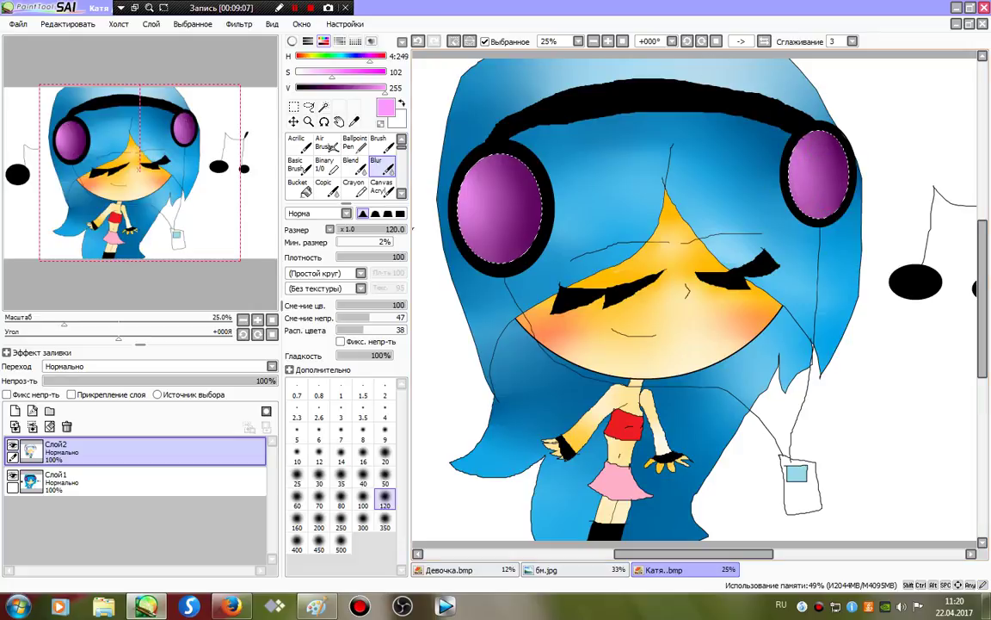
pyautogui.hotkey('ctrl', 'd')
# Select the red top with the Magic Wand and shade its right side in its own red at brightness 160
pyautogui.moveTo(671, 327); pyautogui.dragTo(669, 286)
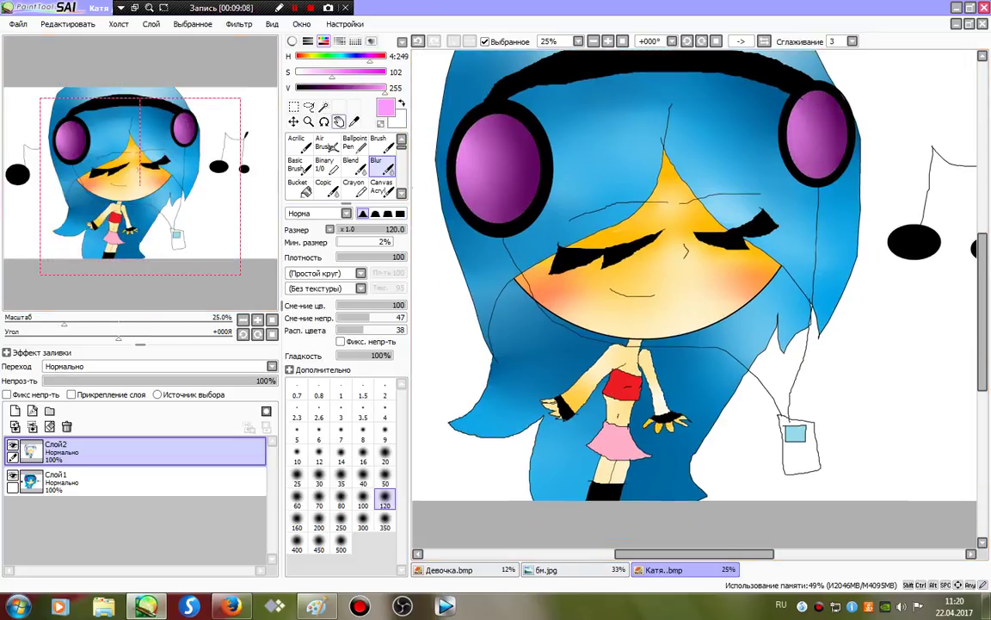
pyautogui.click(324, 106)
pyautogui.click(624, 381)
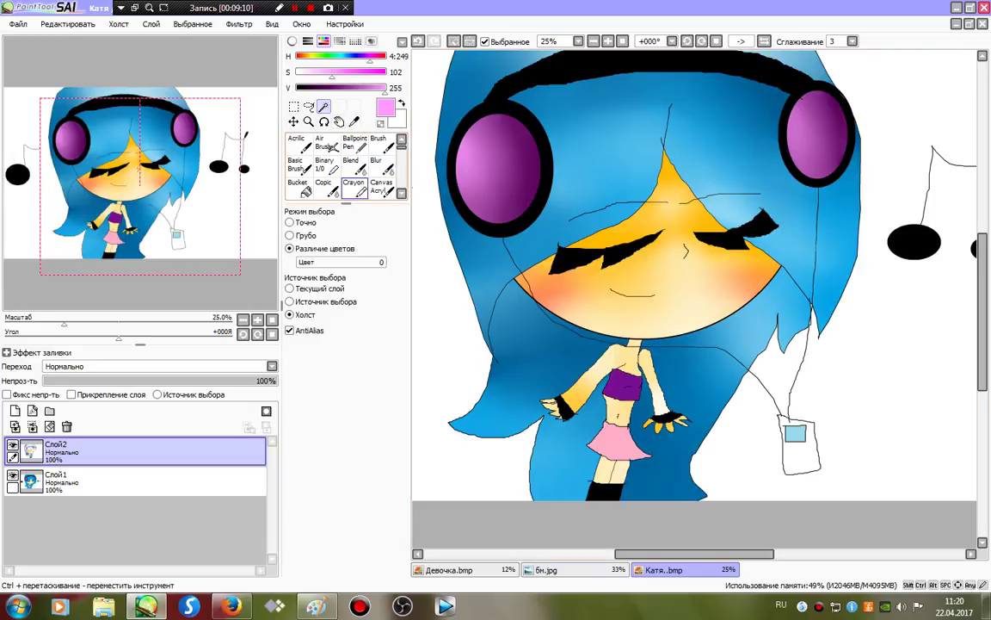
pyautogui.click(326, 166)
pyautogui.rightClick(622, 383)
pyautogui.click(351, 89)
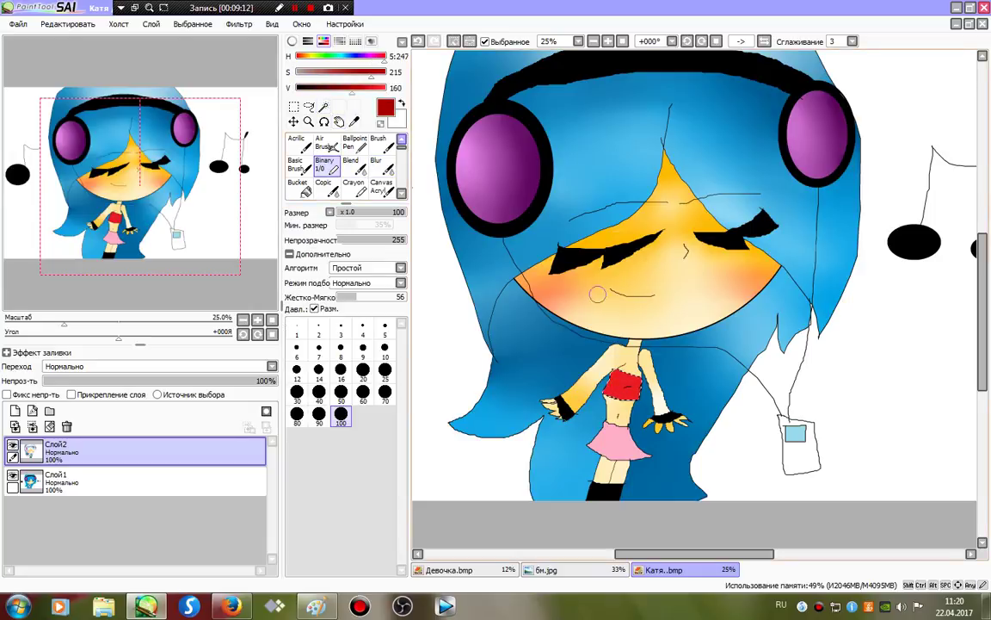
pyautogui.moveTo(624, 388); pyautogui.dragTo(639, 388)
# Add a white highlight to the left side of the top, blend it with Blur and clear the selection
pyautogui.click(298, 73)
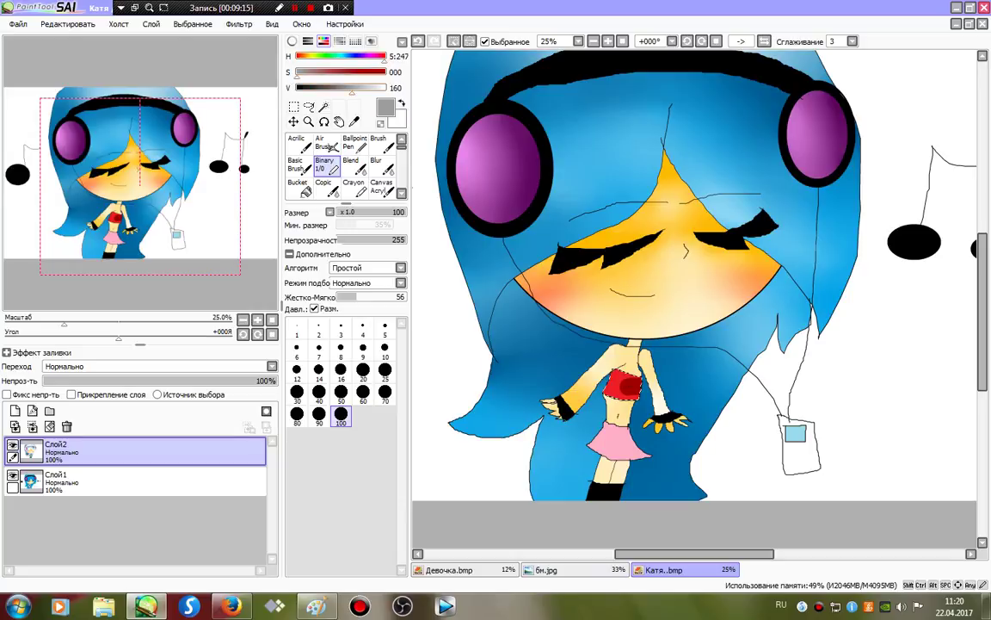
pyautogui.moveTo(352, 88); pyautogui.dragTo(388, 88)
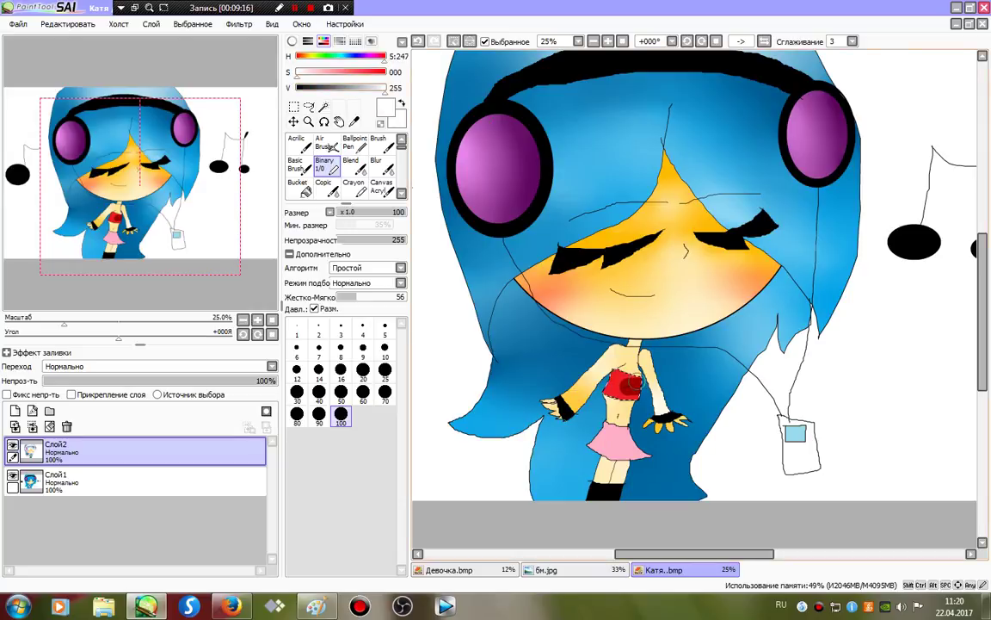
pyautogui.click(377, 166)
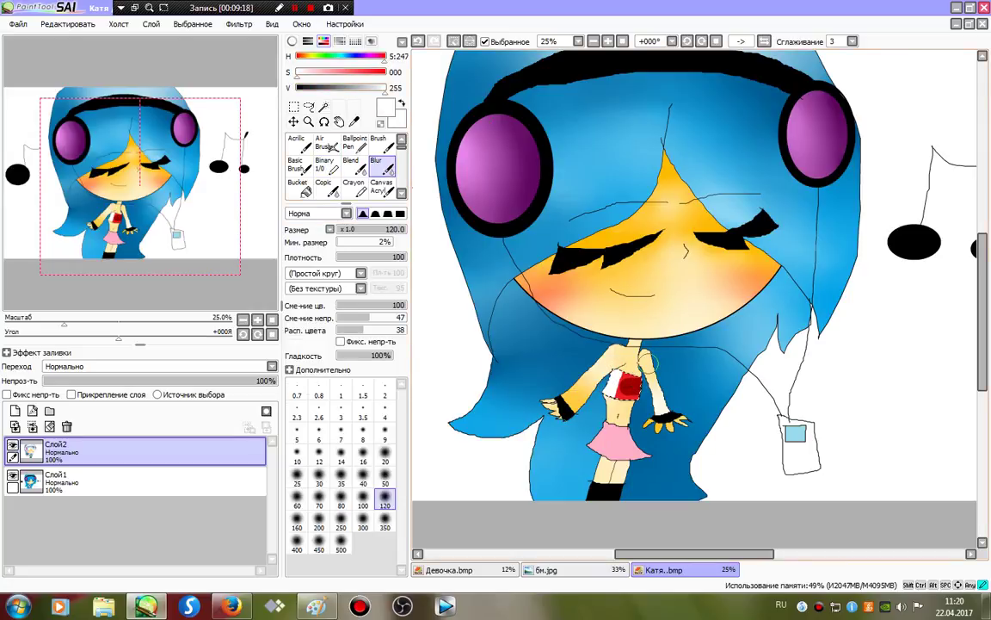
pyautogui.moveTo(589, 369); pyautogui.dragTo(650, 368)
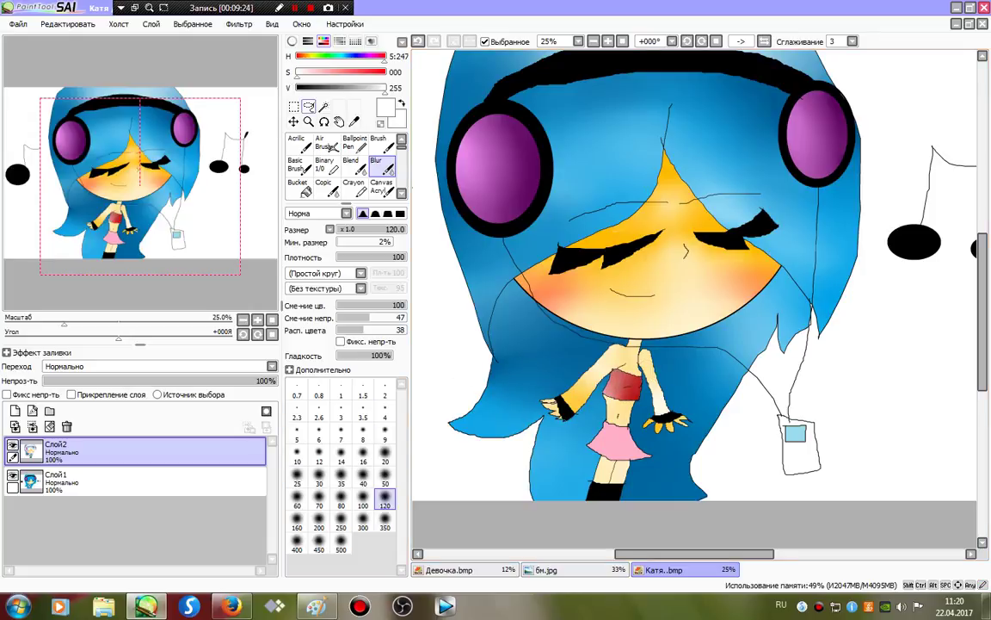
# Select the pink skirt with the Magic Wand and shade its right side in its own pink at brightness 206
pyautogui.click(324, 106)
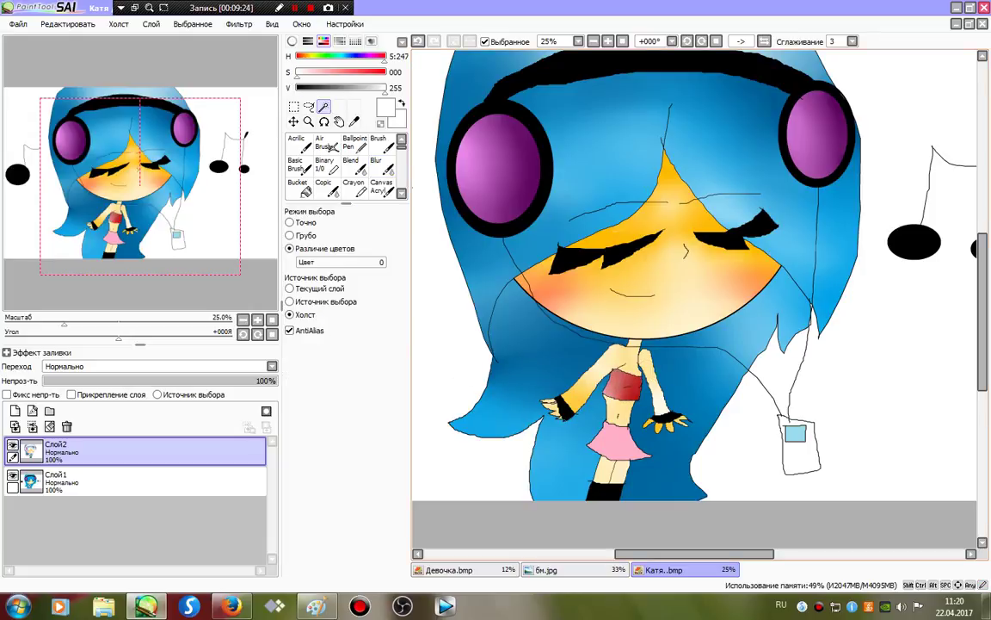
pyautogui.click(618, 438)
pyautogui.click(324, 163)
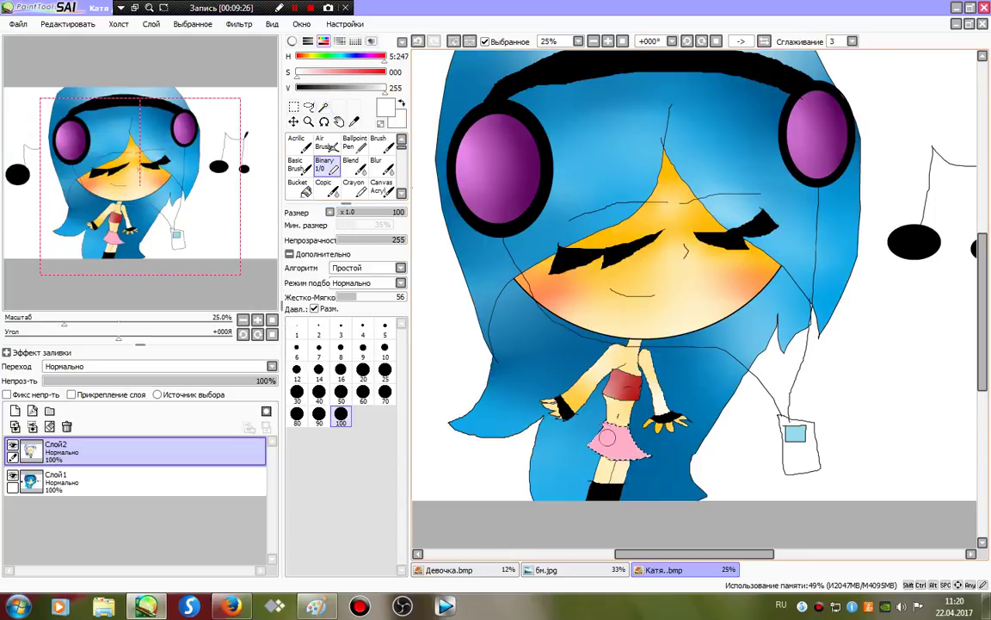
pyautogui.keyDown('alt'); pyautogui.click(607, 437); pyautogui.keyUp('alt')
pyautogui.moveTo(383, 87); pyautogui.dragTo(368, 87)
pyautogui.moveTo(631, 427); pyautogui.dragTo(651, 454)
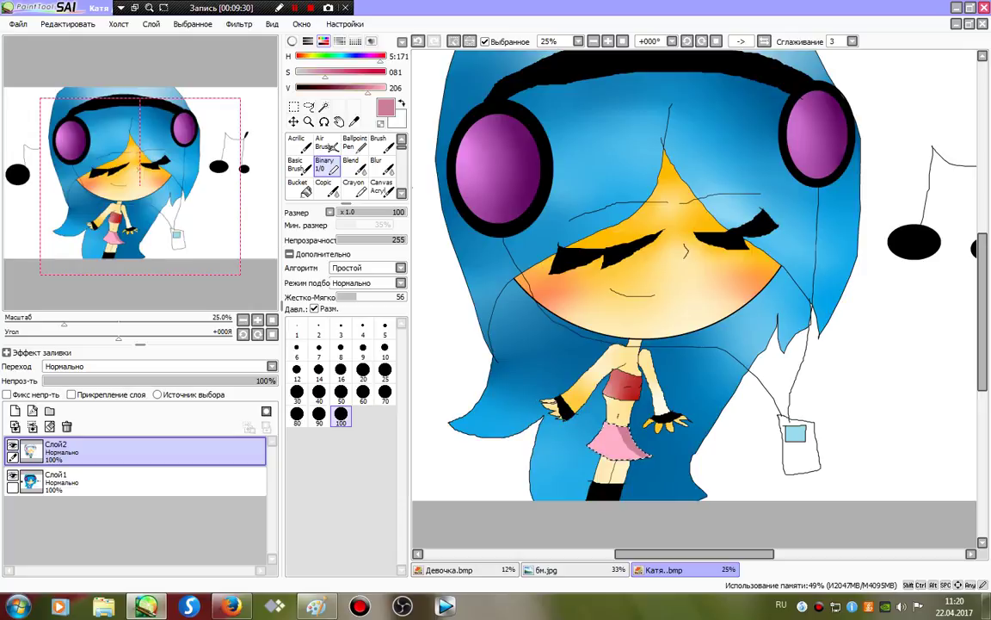
# Add a white highlight to the left side of the skirt, blend it with Blur and clear the selection
pyautogui.moveTo(369, 88); pyautogui.dragTo(388, 87)
pyautogui.moveTo(325, 73); pyautogui.dragTo(296, 73)
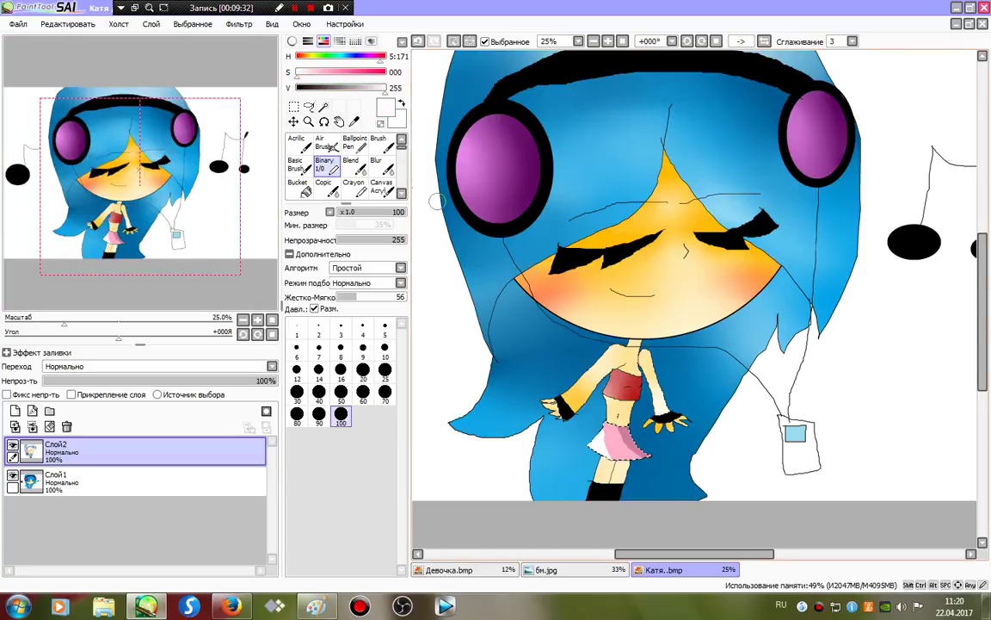
pyautogui.click(376, 165)
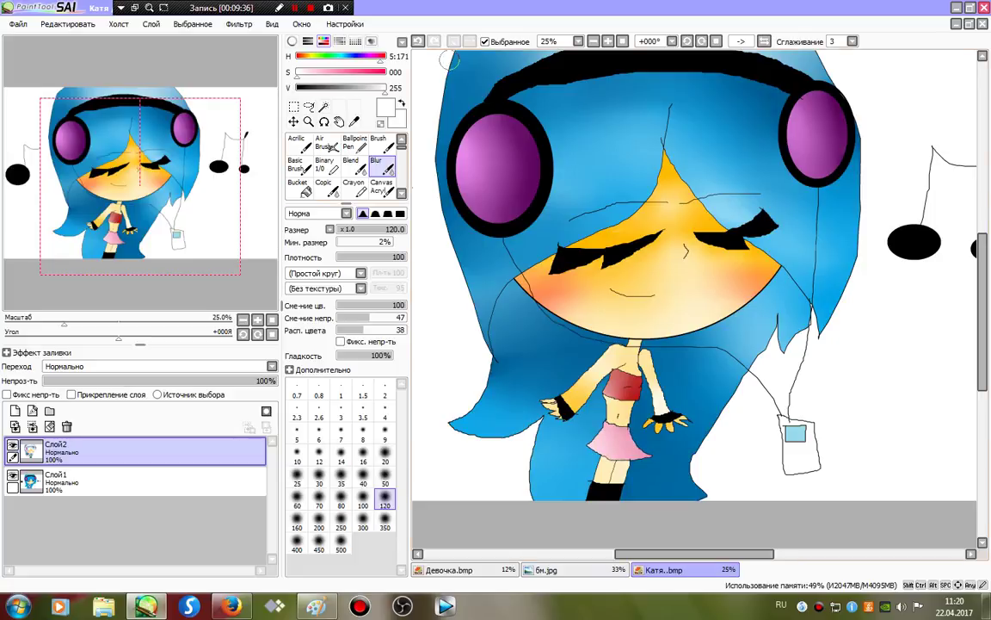
# Select the music player's white body, shade its lower part in light grey at brightness 226, blend it with Blur and deselect
pyautogui.click(324, 106)
pyautogui.click(800, 456)
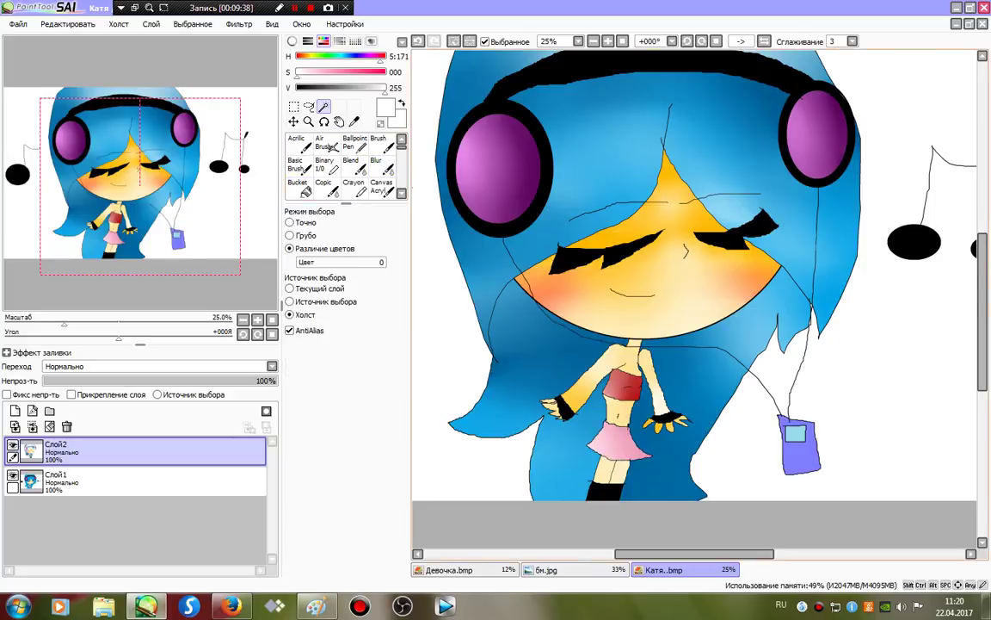
pyautogui.click(324, 164)
pyautogui.moveTo(785, 456); pyautogui.dragTo(814, 448)
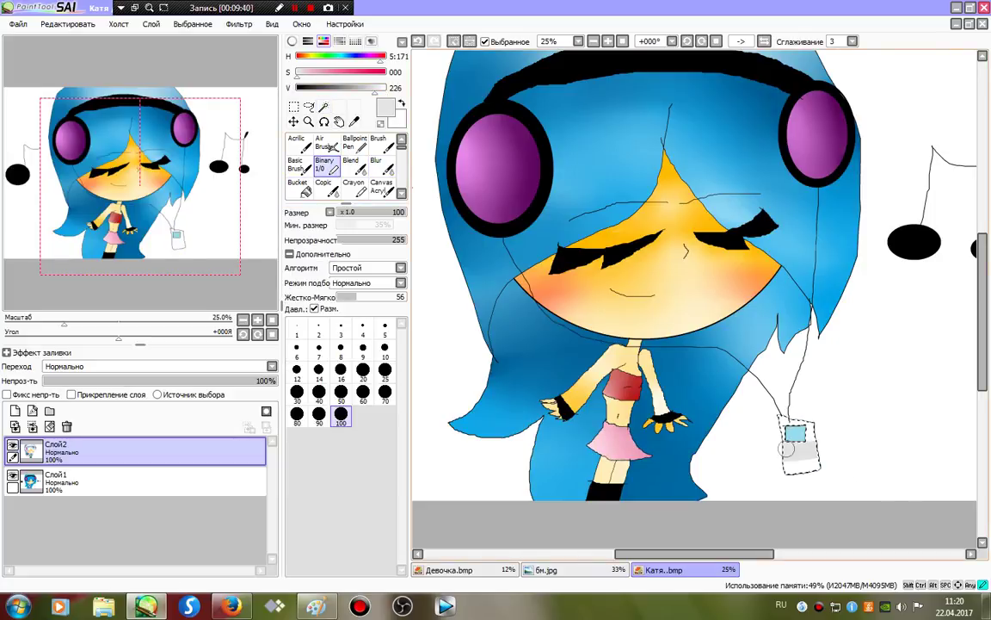
pyautogui.click(379, 163)
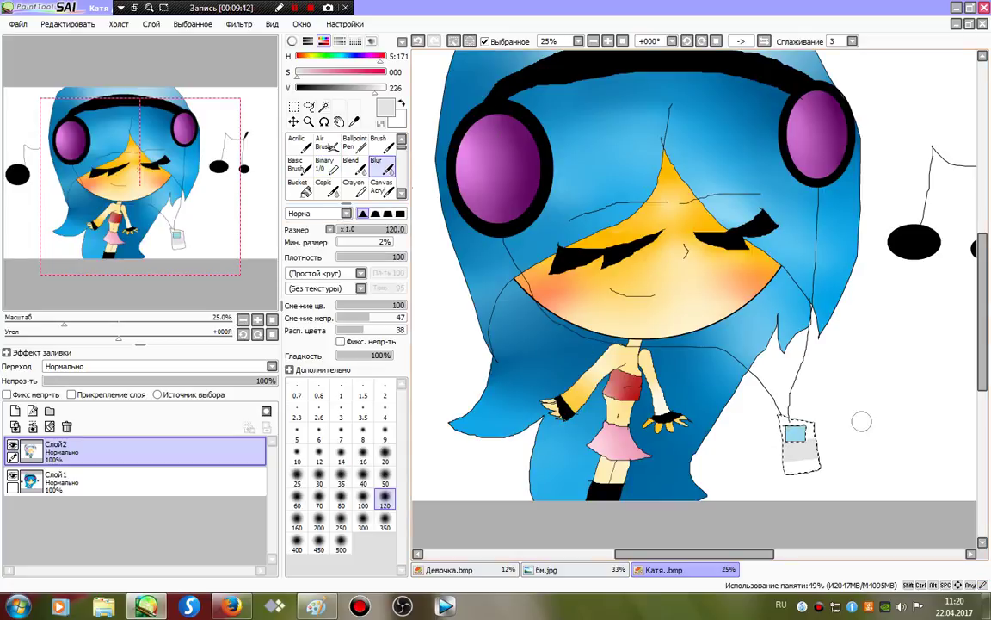
pyautogui.click(455, 41)
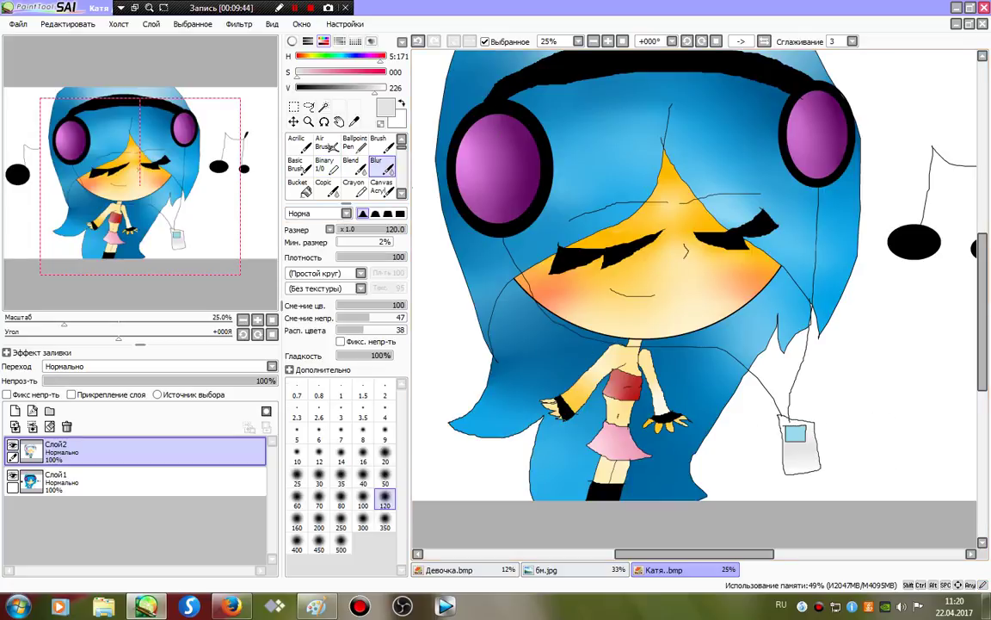
# Select the music player's blue screen with the Magic Wand and shade its right side in its own blue at brightness 194
pyautogui.click(323, 107)
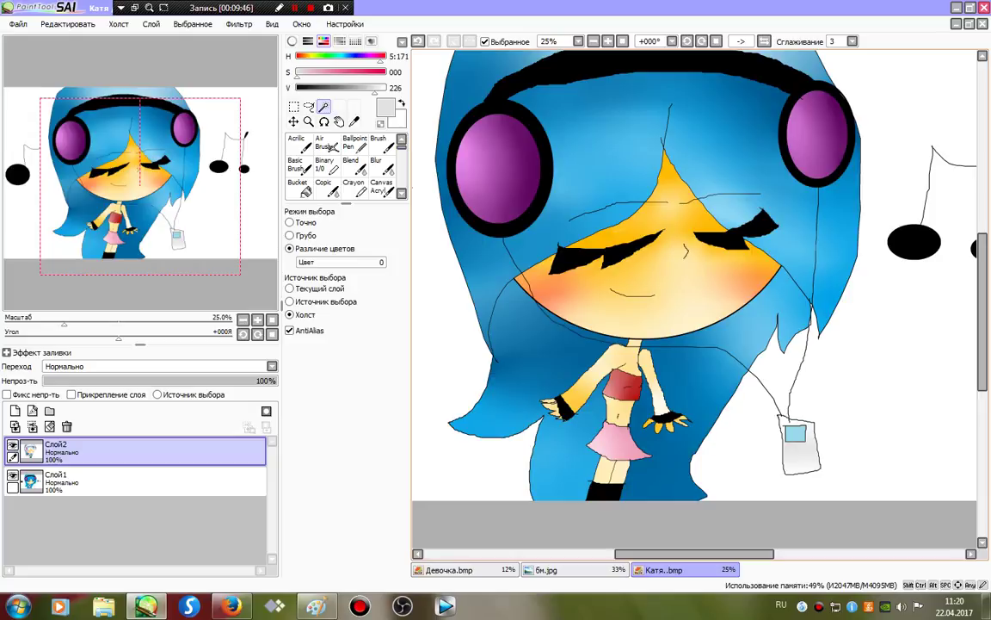
pyautogui.click(795, 432)
pyautogui.click(326, 165)
pyautogui.rightClick(790, 431)
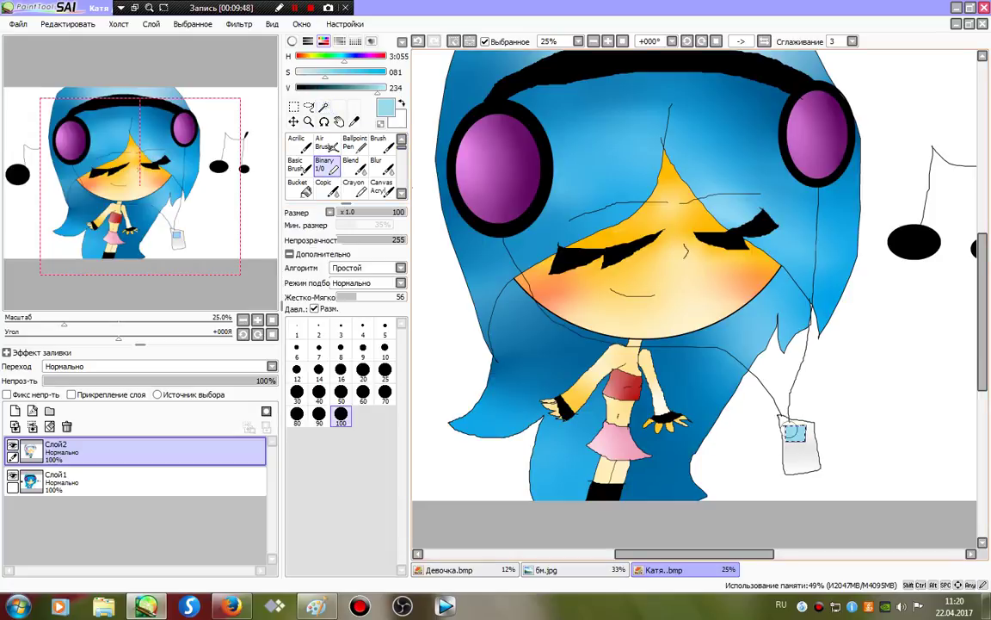
pyautogui.click(363, 88)
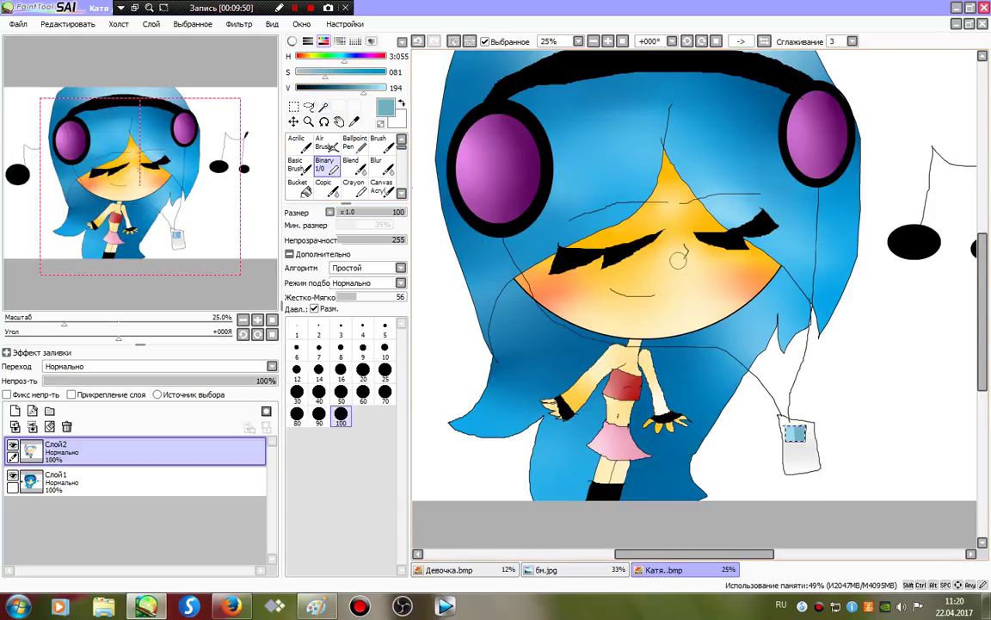
# Add a white highlight to the left side of the music player's screen, blend it with Blur and clear the selection
pyautogui.click(294, 7)
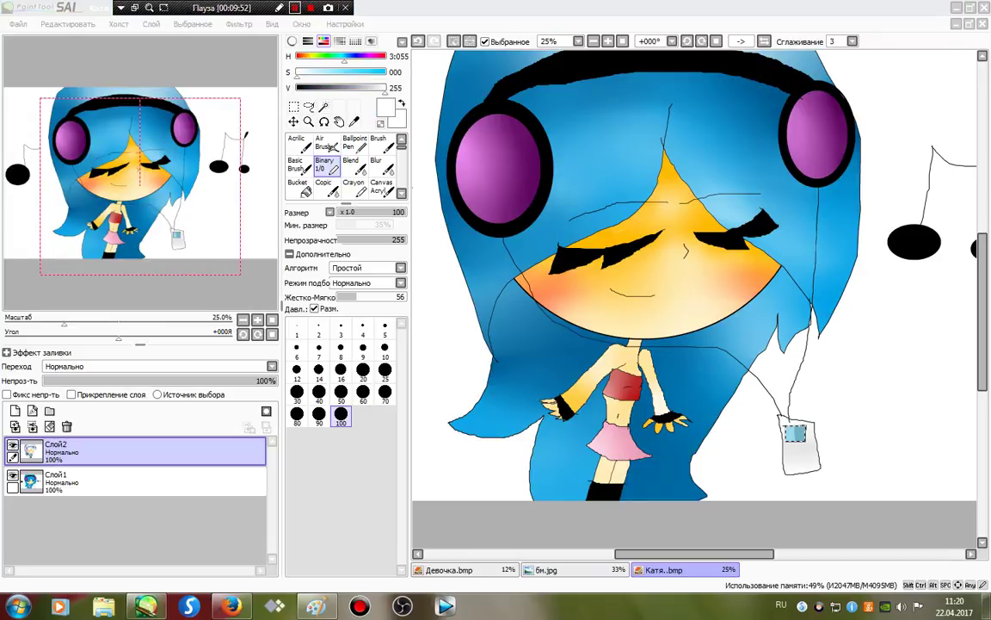
pyautogui.click(774, 433)
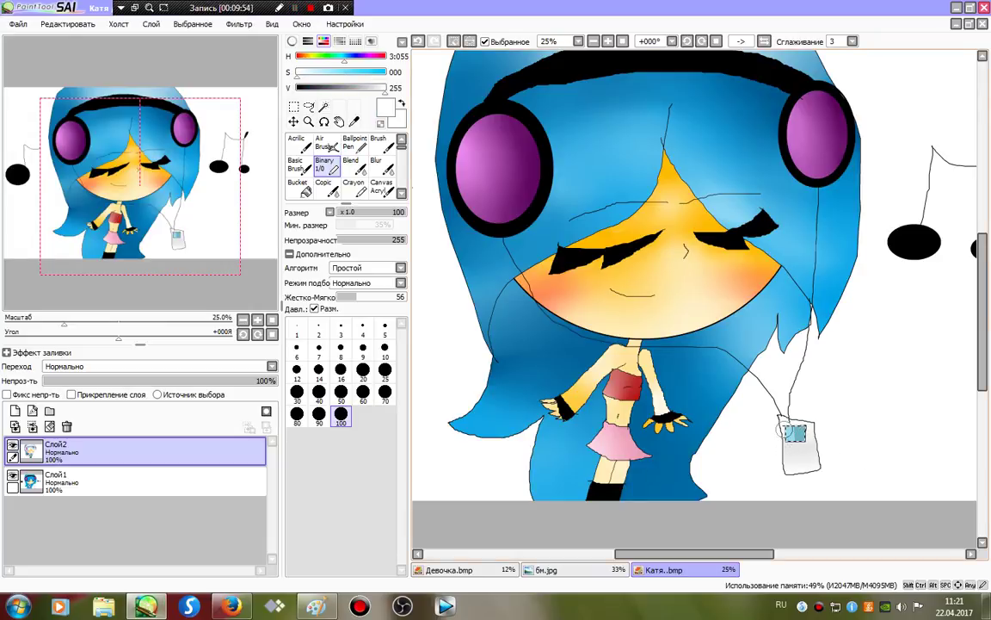
pyautogui.click(378, 164)
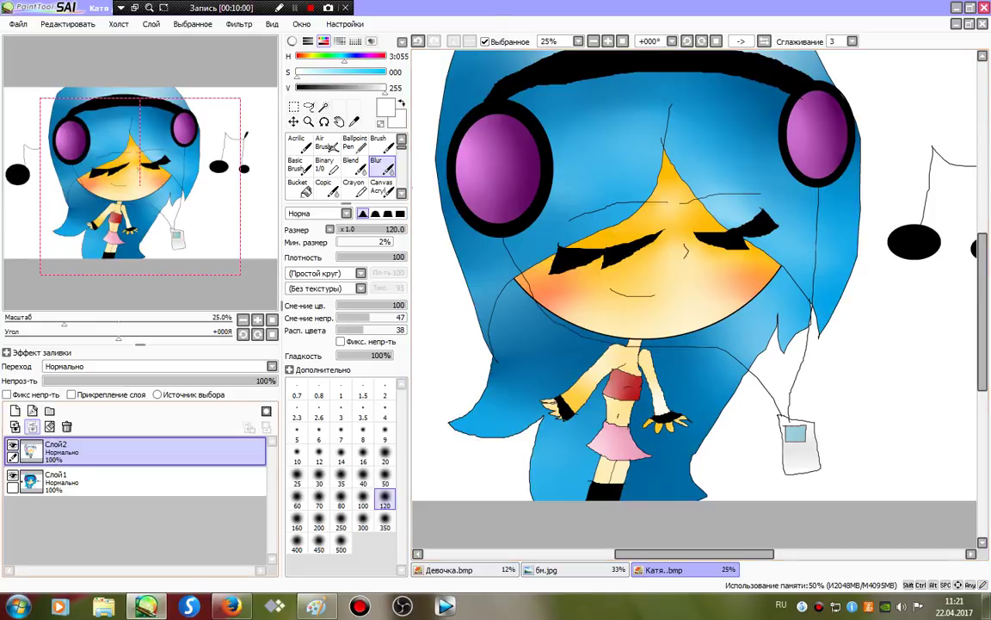
# Merge the shading layer into the drawing and set its brightness to +25, contrast to +15 and colour depth to +13
pyautogui.click(32, 426)
pyautogui.click(239, 23)
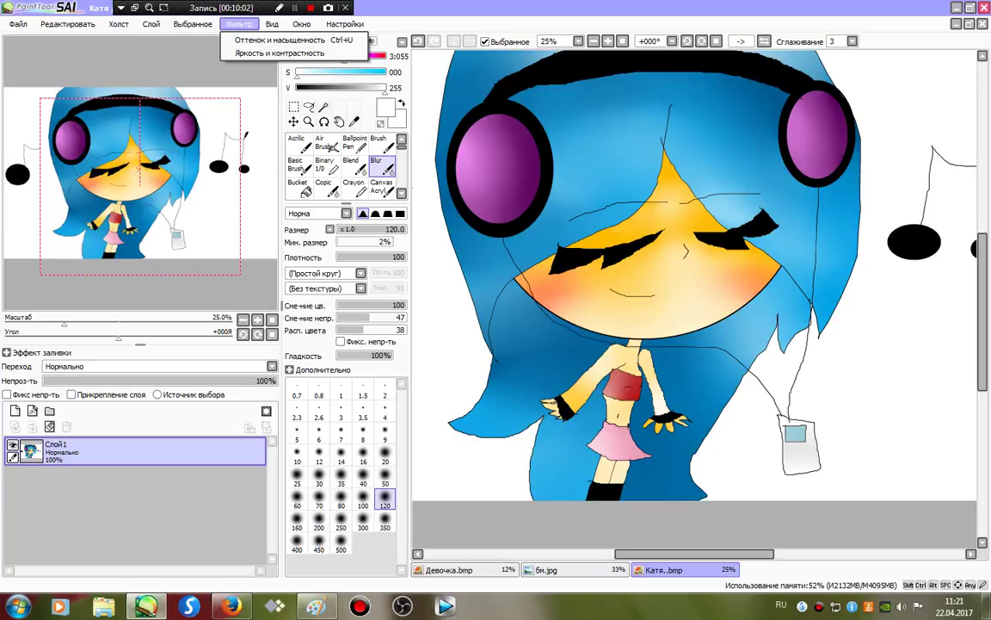
pyautogui.click(245, 48)
pyautogui.moveTo(218, 156)
pyautogui.mouseDown()
pyautogui.moveTo(246, 156)
pyautogui.moveTo(223, 176)
pyautogui.mouseUp()
pyautogui.click(234, 176)
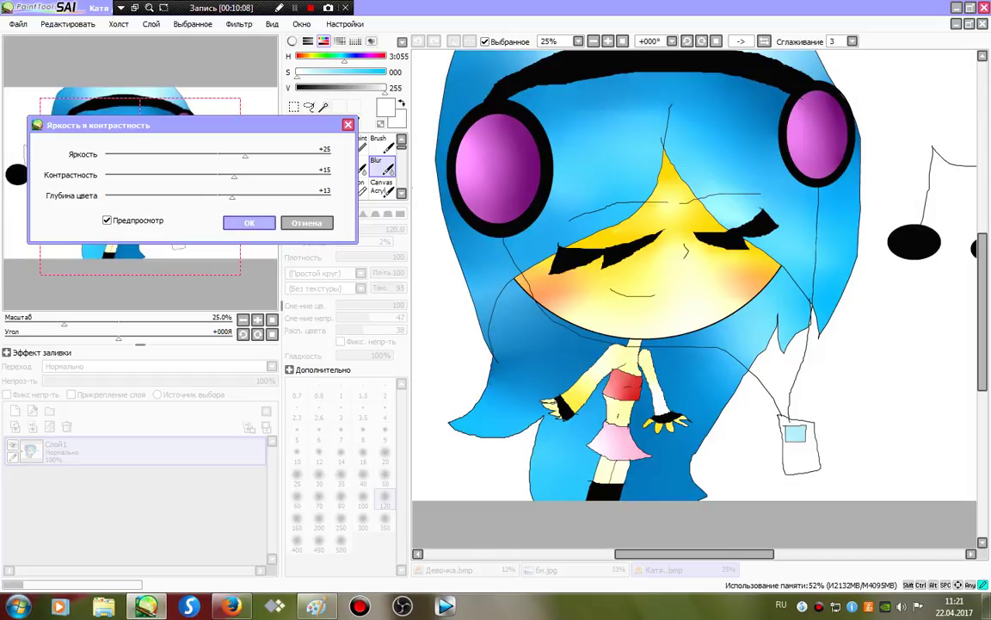
pyautogui.press('Return')
# Open the pale green background image ию.jpg from the Аватария! pictures folder
pyautogui.click(35, 53)
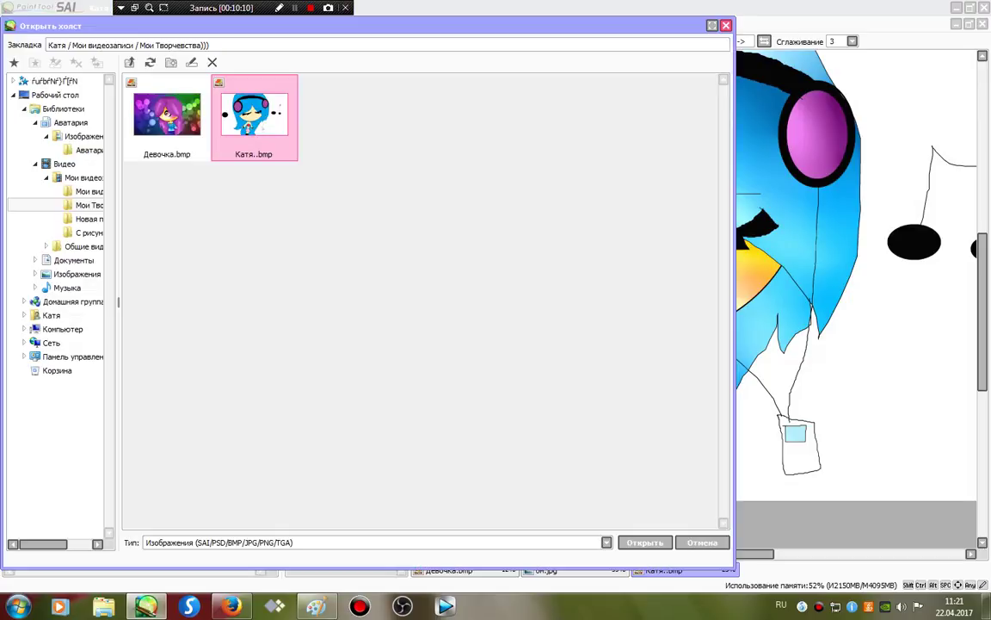
pyautogui.click(70, 122)
pyautogui.click(70, 123)
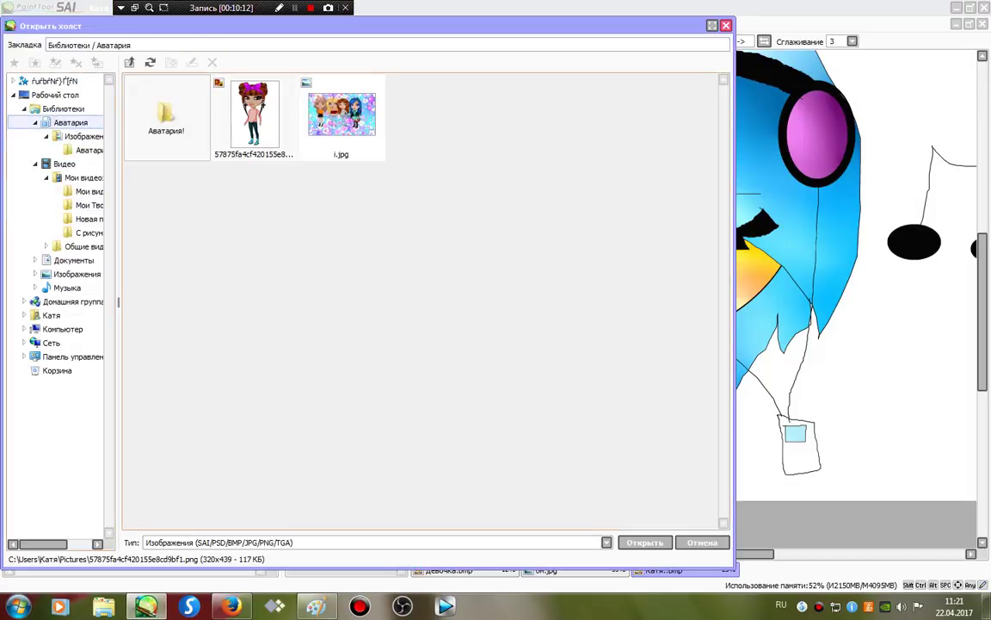
pyautogui.doubleClick(166, 112)
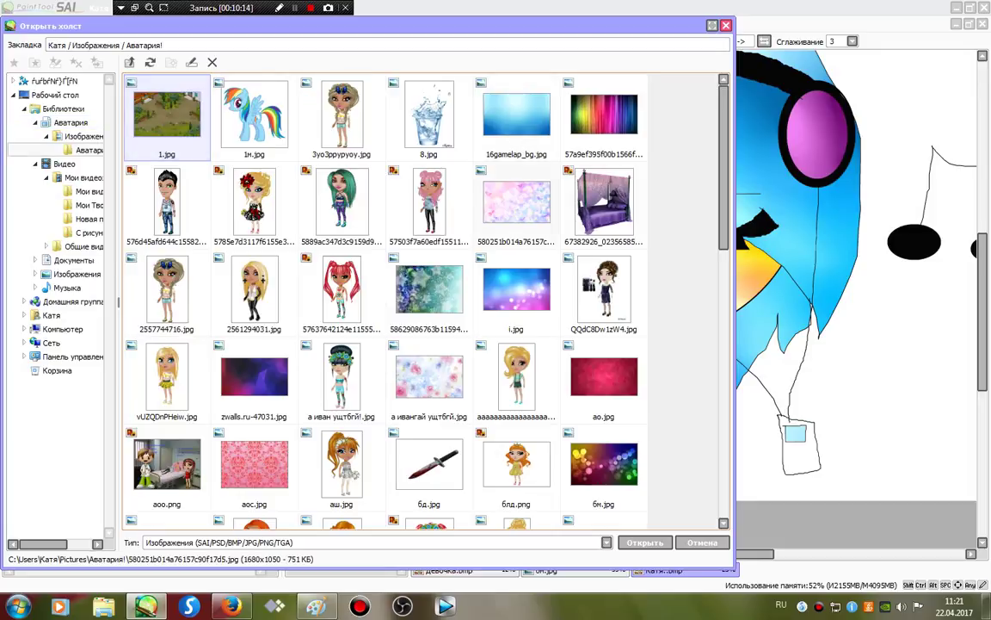
pyautogui.scroll(-3, 422, 301)
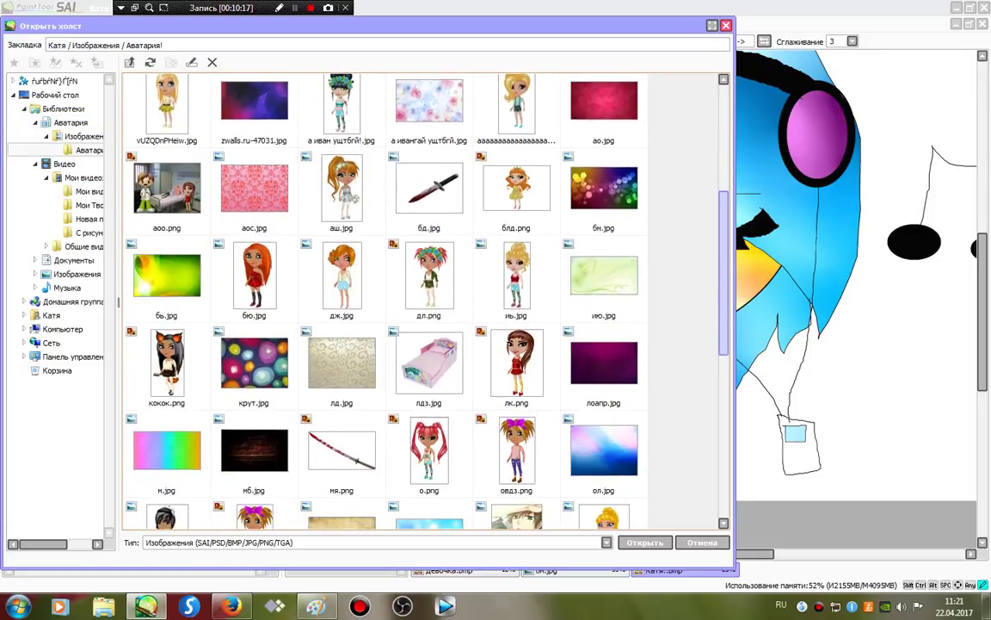
pyautogui.scroll(-2, 388, 302)
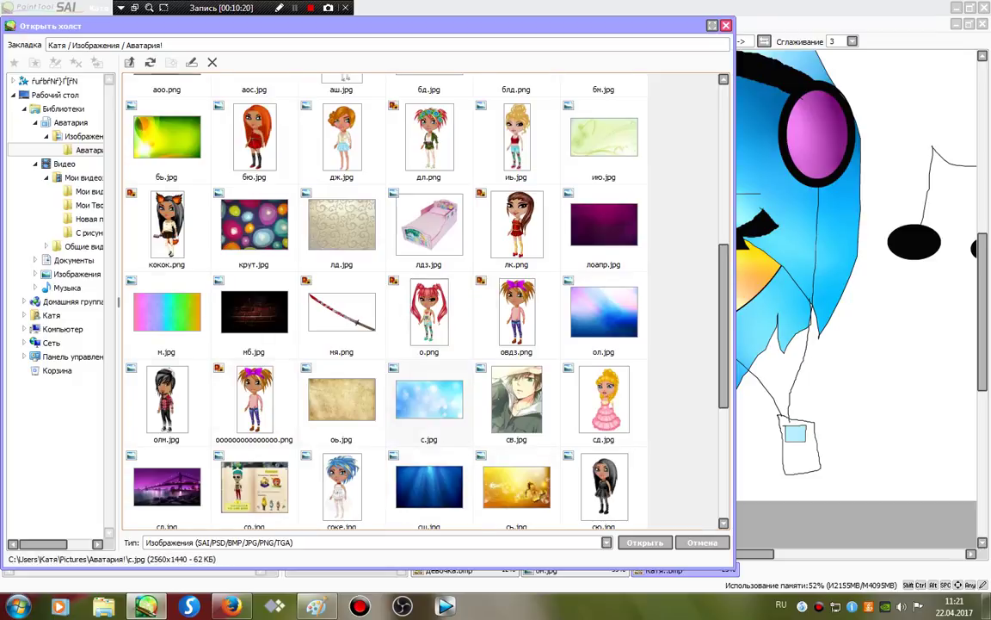
pyautogui.click(726, 26)
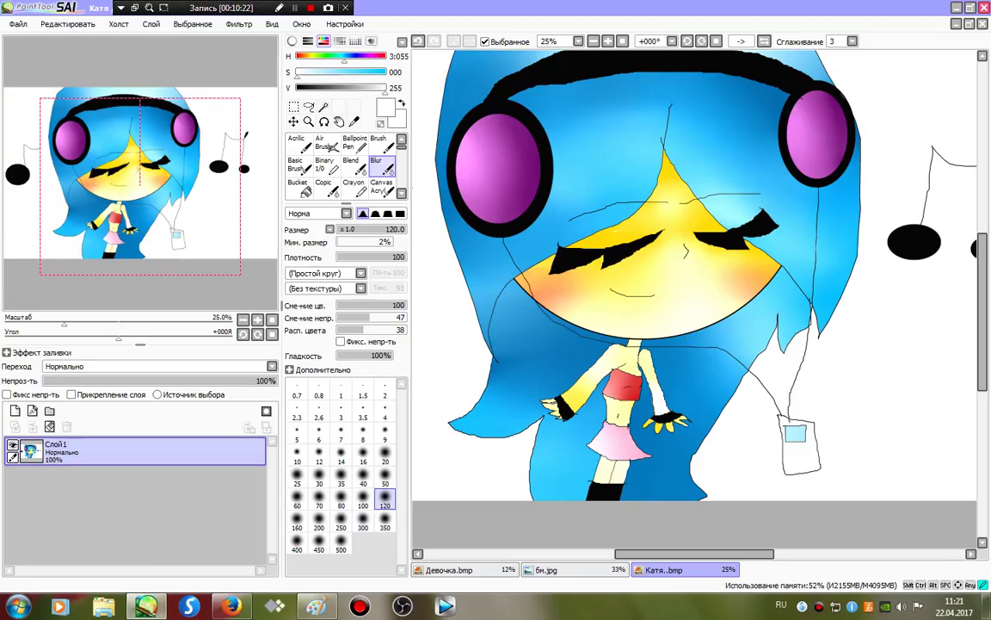
pyautogui.hotkey('ctrl', 't')
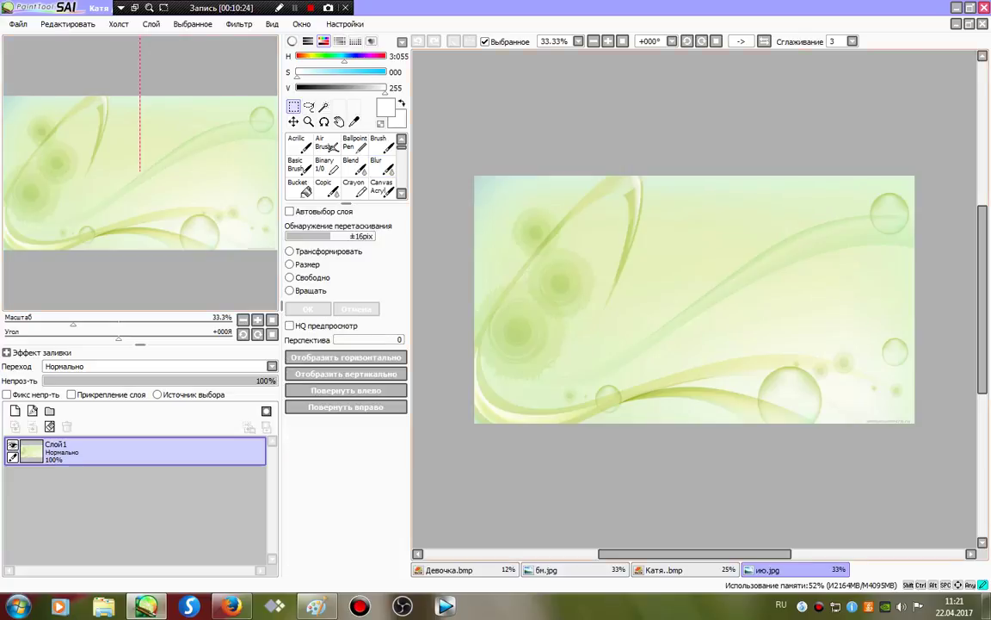
# Copy the whole green background image and paste it into the girl drawing as a new layer
pyautogui.hotkey('ctrl', 'a')
pyautogui.click(68, 23)
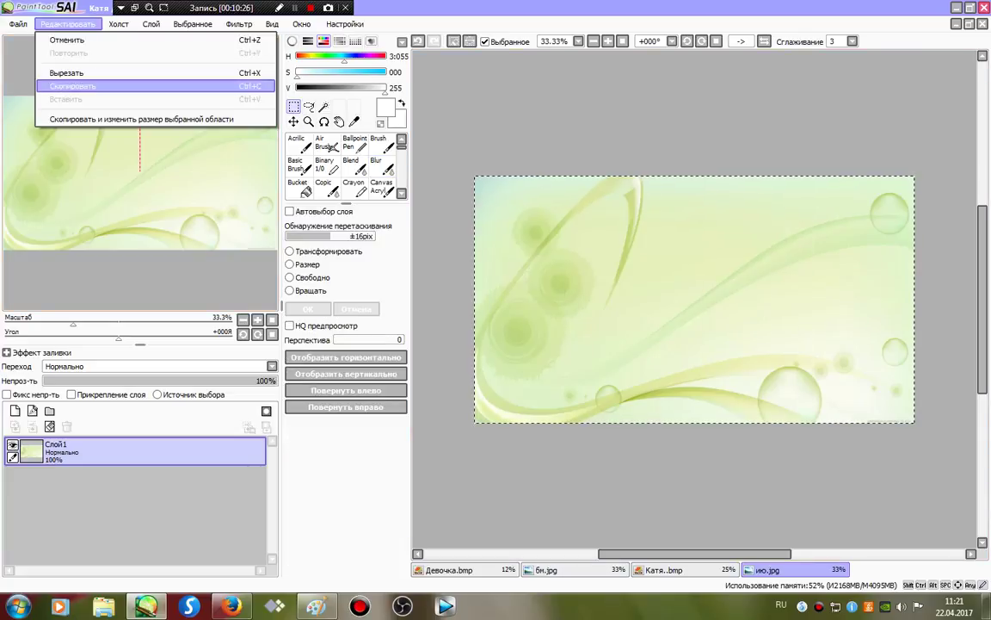
pyautogui.click(72, 86)
pyautogui.click(664, 570)
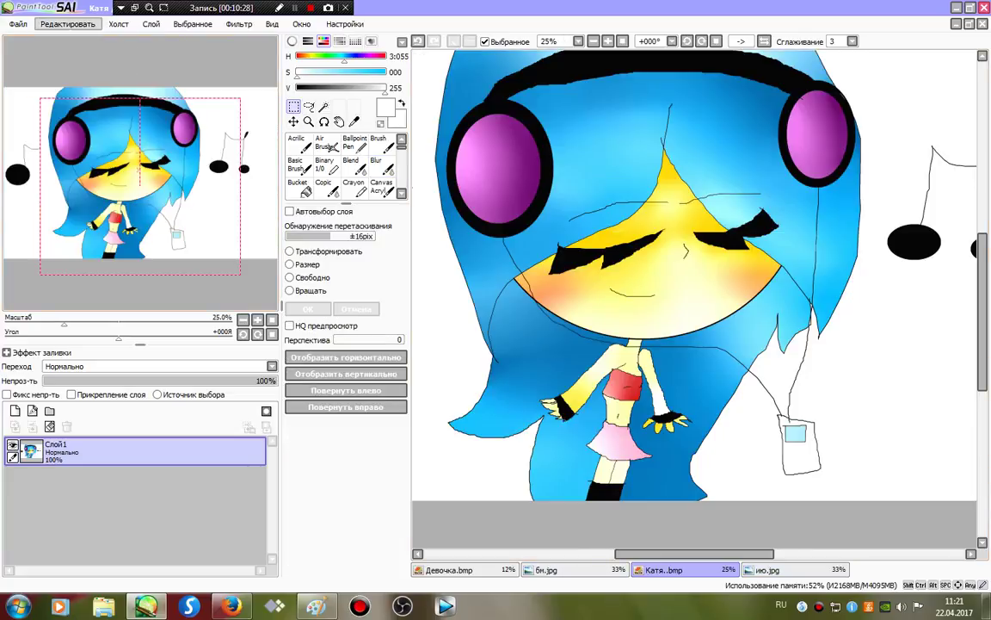
pyautogui.click(68, 23)
pyautogui.click(68, 95)
# Select the pasted green background and enlarge it to cover the whole canvas
pyautogui.click(593, 42)
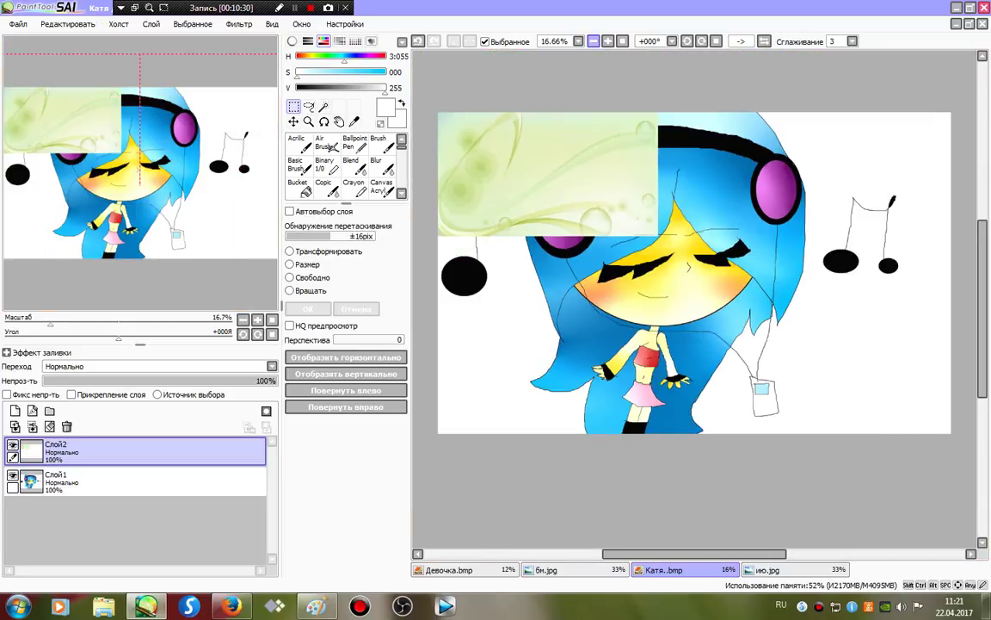
pyautogui.moveTo(701, 250); pyautogui.dragTo(406, 98)
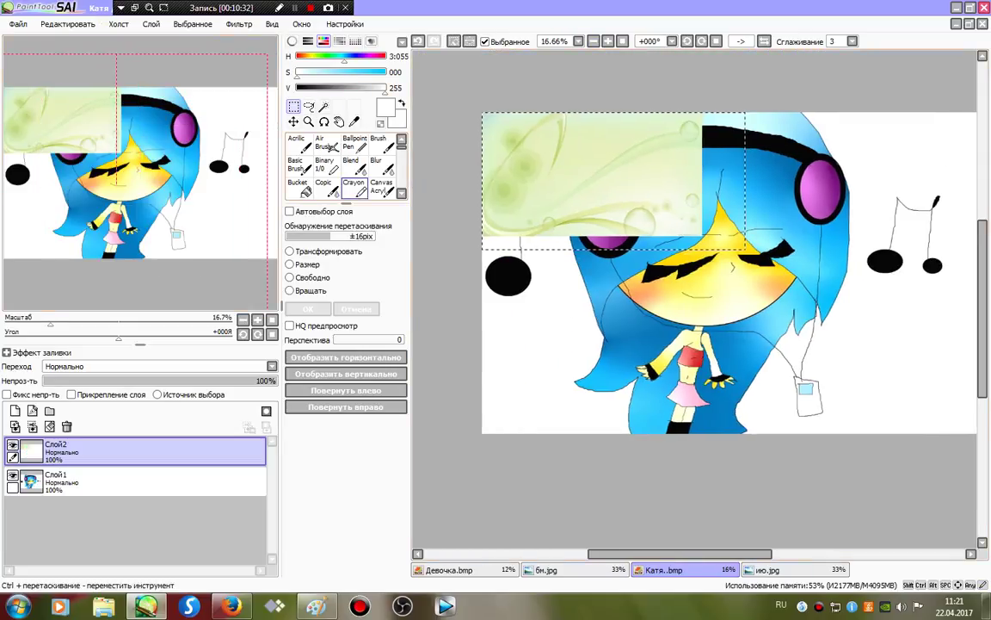
pyautogui.moveTo(702, 236); pyautogui.dragTo(911, 436)
pyautogui.click(308, 309)
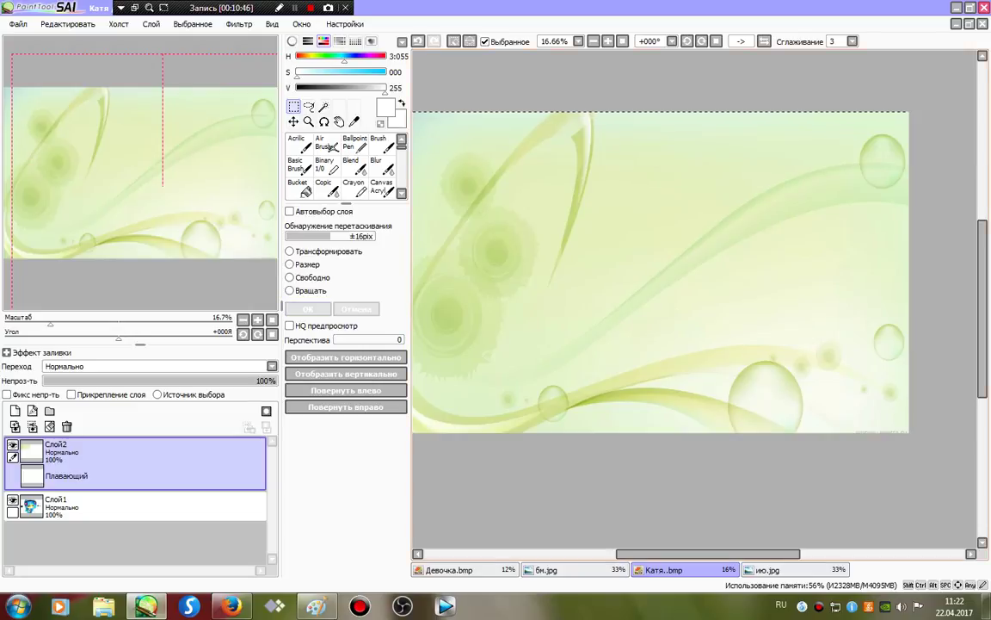
# Recolour the background to pink with hue -67 and saturation +12
pyautogui.click(238, 23)
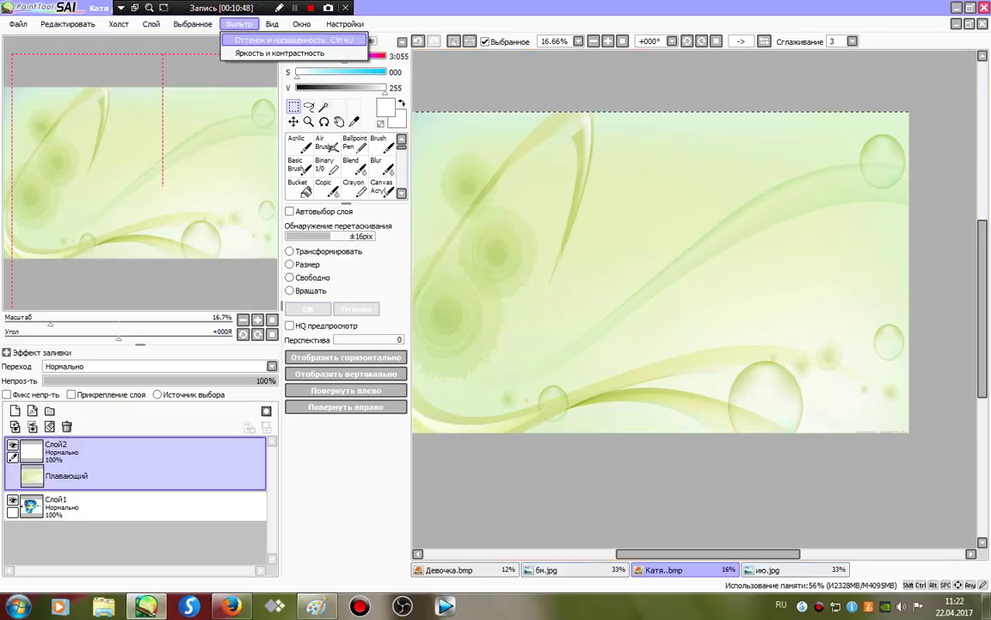
pyautogui.click(293, 39)
pyautogui.moveTo(249, 209); pyautogui.dragTo(174, 209)
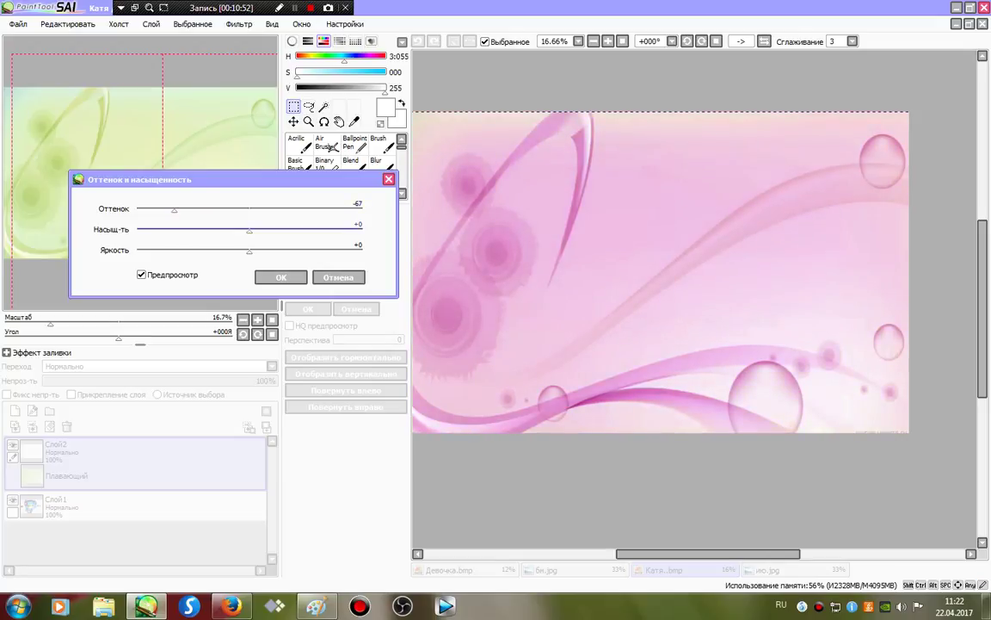
pyautogui.press('Right')
pyautogui.press('Tab')
pyautogui.press('Tab')
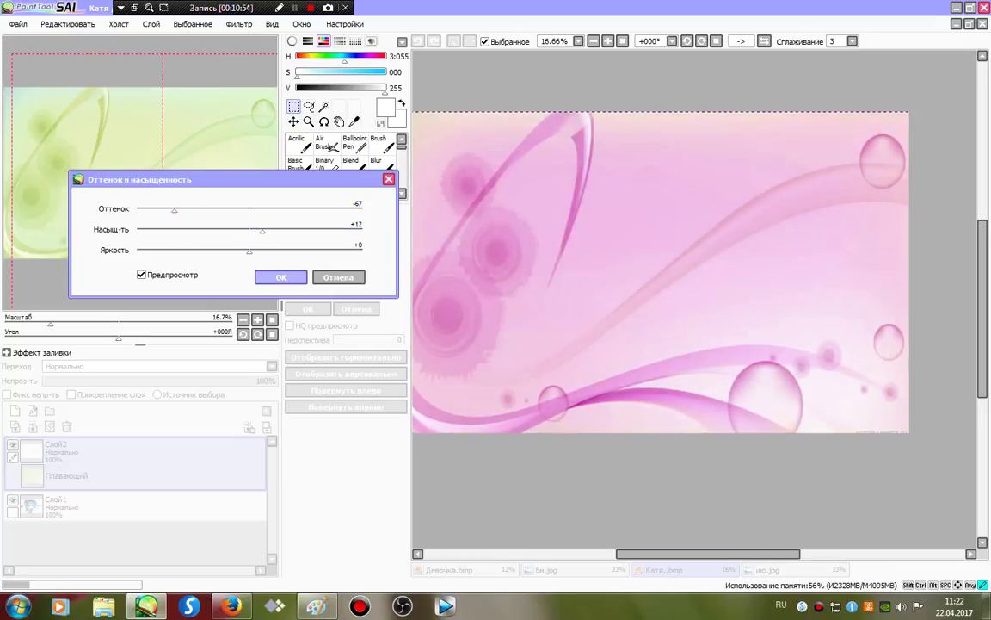
pyautogui.press('Return')
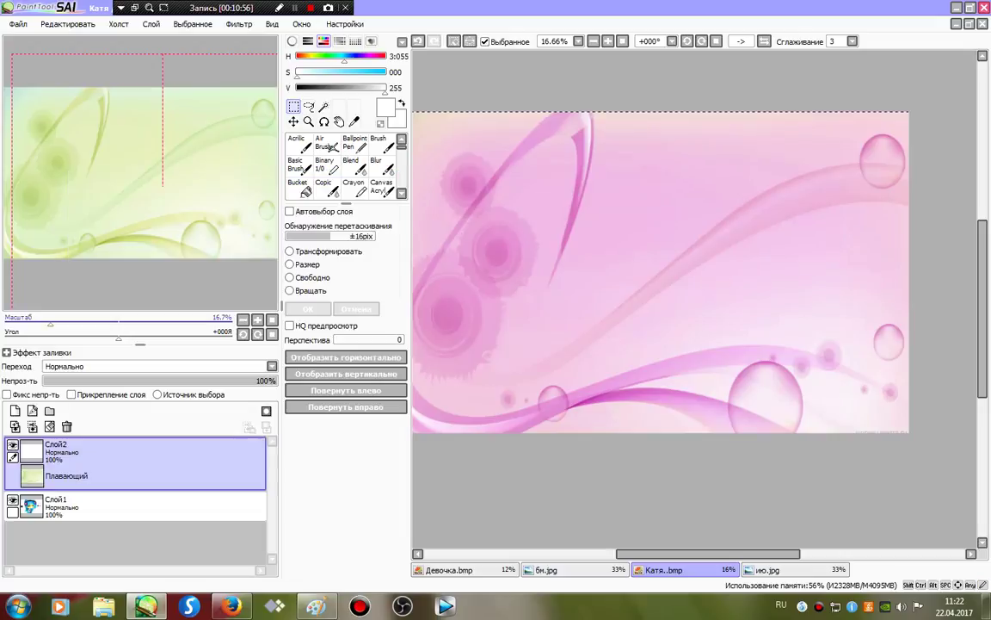
# Move the pink background layer beneath the drawing layer and select the drawing's white surroundings with the Magic Wand
pyautogui.moveTo(138, 454); pyautogui.dragTo(138, 518)
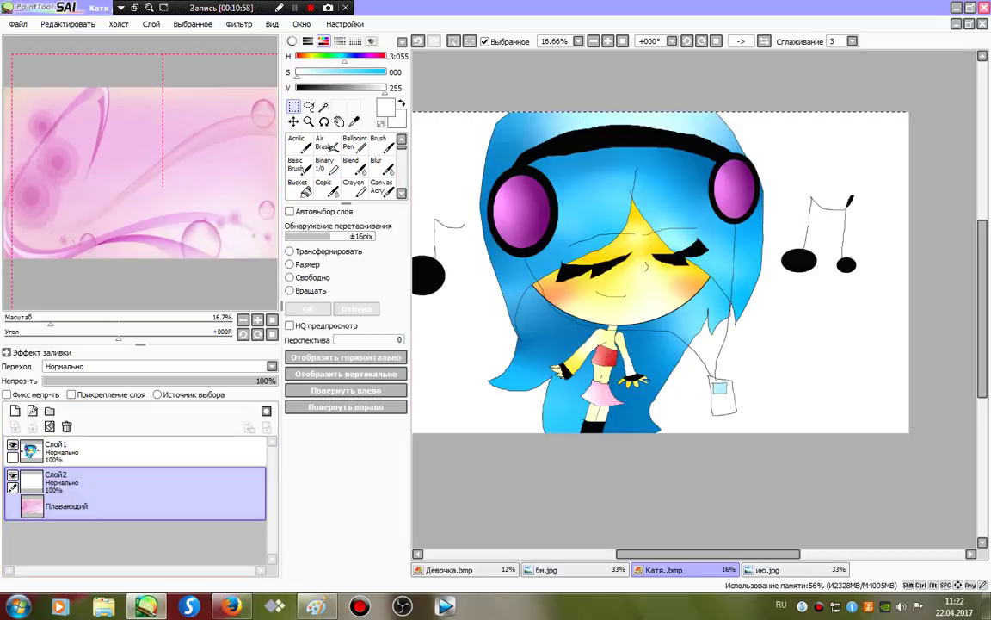
pyautogui.click(137, 452)
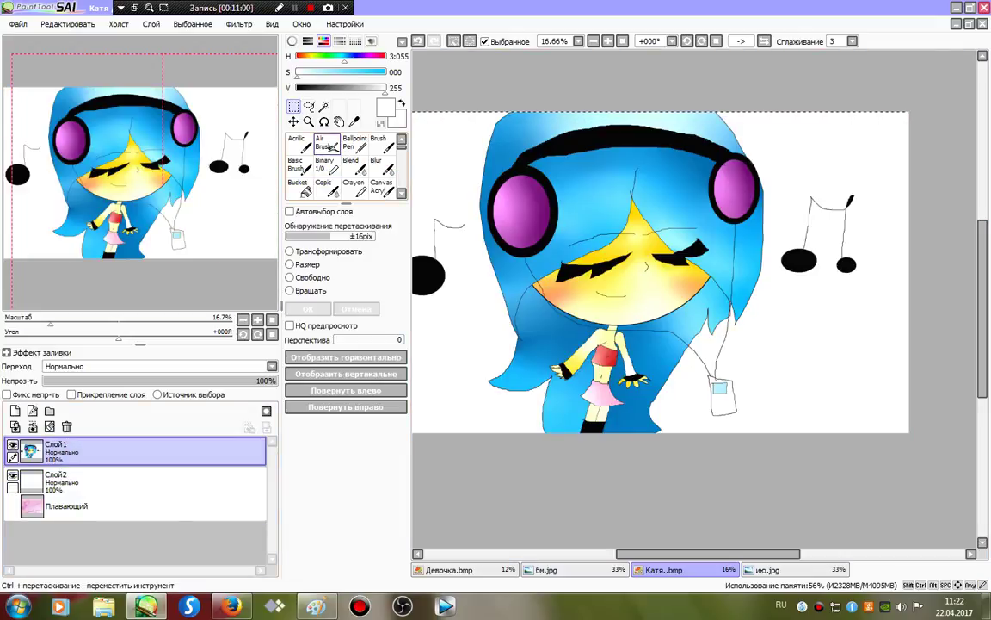
pyautogui.click(327, 166)
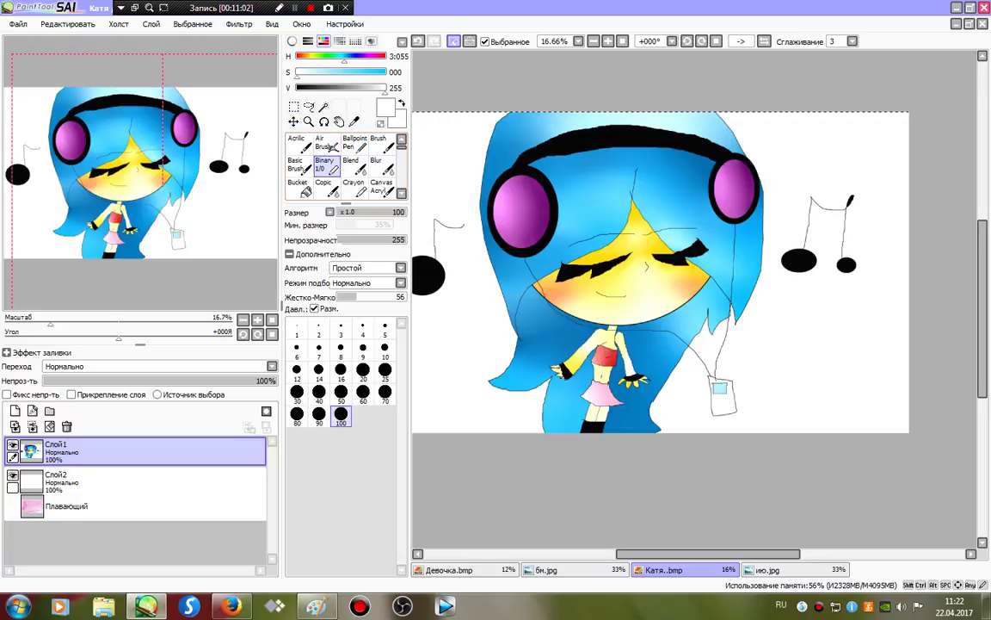
pyautogui.moveTo(551, 345); pyautogui.dragTo(645, 338)
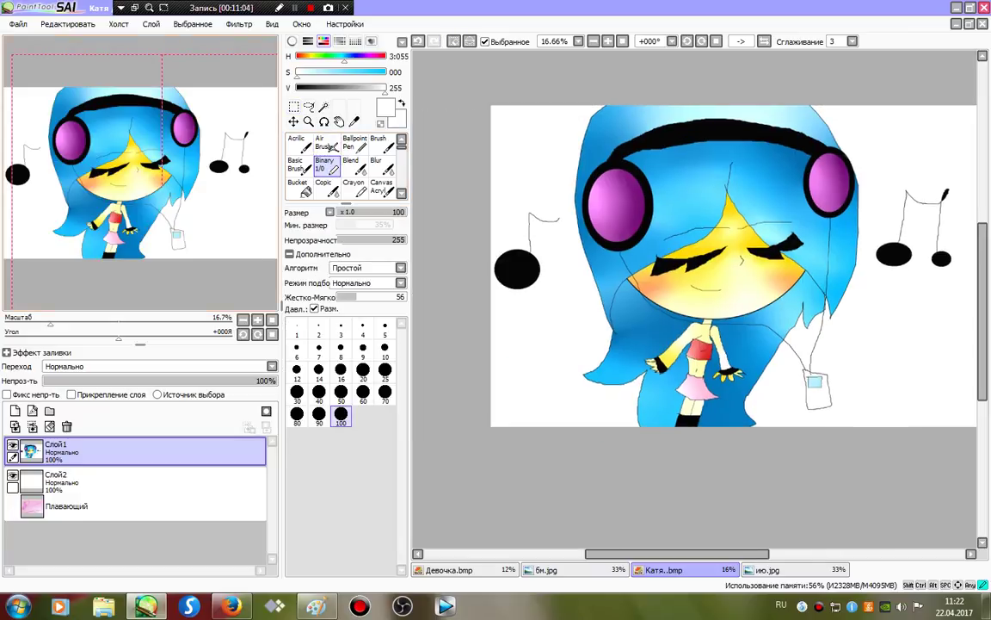
pyautogui.click(324, 107)
pyautogui.click(540, 344)
pyautogui.click(887, 336)
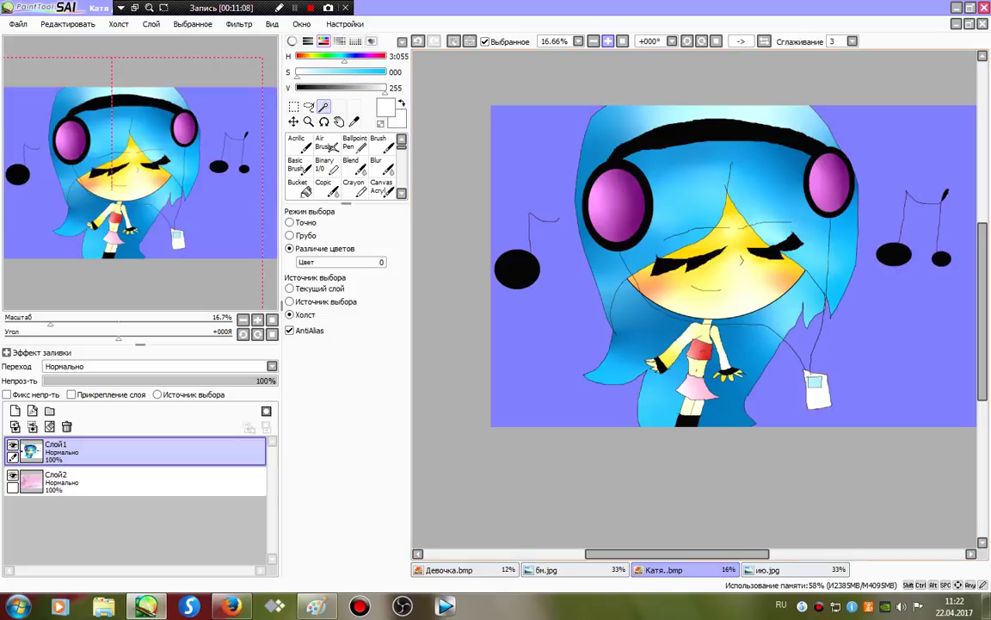
# Clear strips of the selected white area in the lower part of the drawing layer with the size 100 Binary pen in transparent colour
pyautogui.click(592, 41)
pyautogui.click(324, 164)
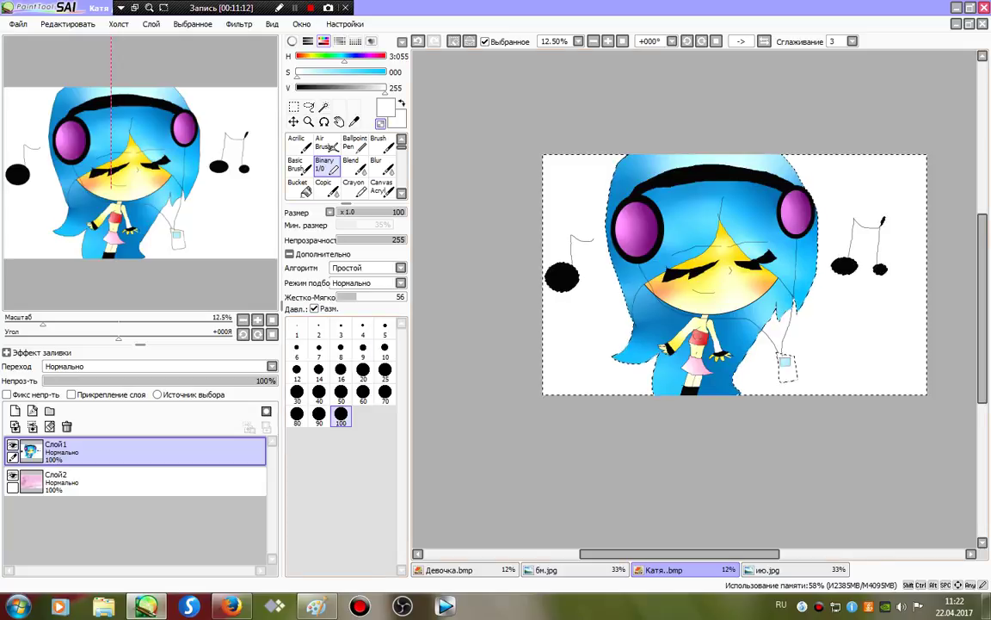
pyautogui.moveTo(551, 374)
pyautogui.mouseDown()
pyautogui.moveTo(923, 372)
pyautogui.moveTo(790, 389)
pyautogui.moveTo(567, 383)
pyautogui.moveTo(672, 384)
pyautogui.mouseUp()
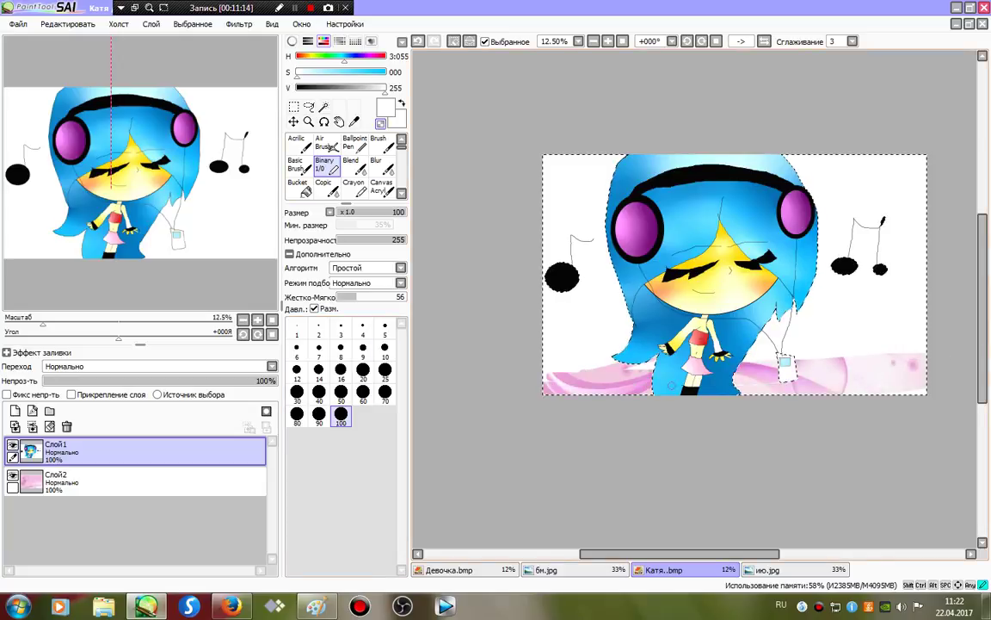
pyautogui.moveTo(886, 353)
pyautogui.mouseDown()
pyautogui.moveTo(580, 328)
pyautogui.moveTo(813, 273)
pyautogui.mouseUp()
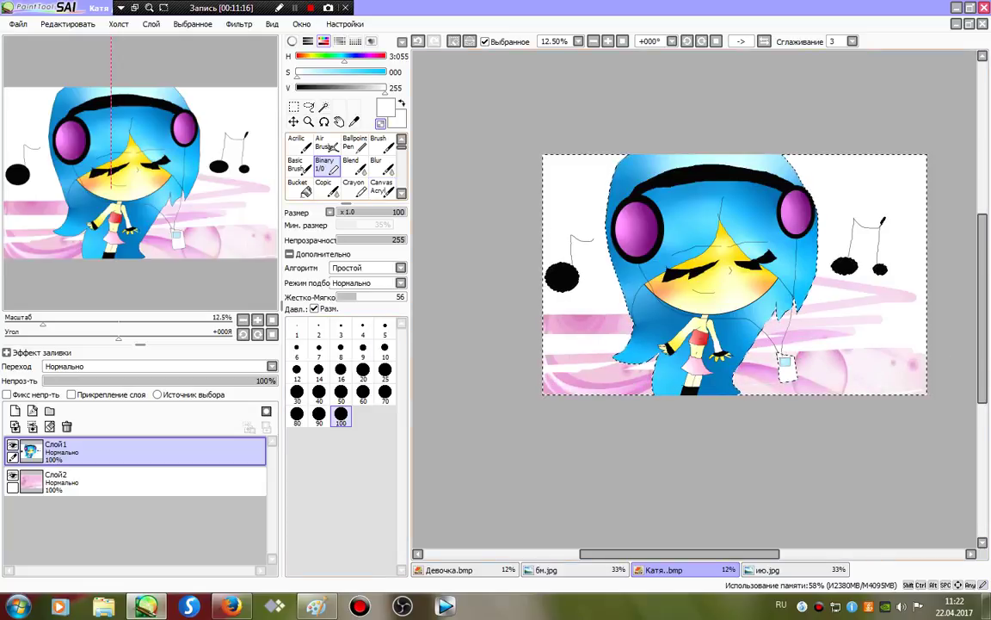
# Erase the remaining selected white around the girl with the Eraser at size 500 and clear the selection
pyautogui.click(401, 194)
pyautogui.click(323, 186)
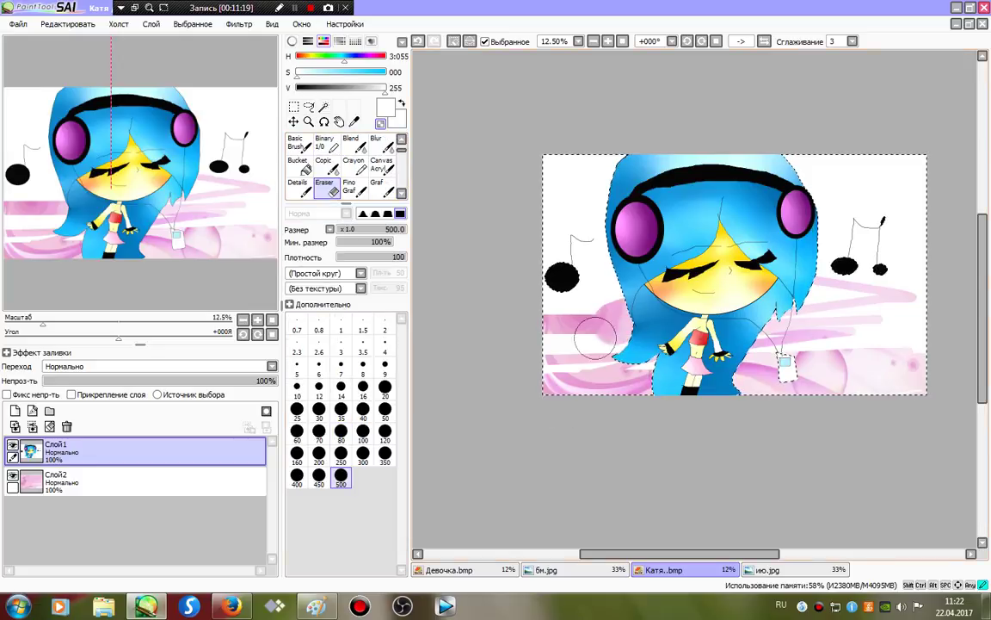
pyautogui.moveTo(583, 161)
pyautogui.mouseDown()
pyautogui.moveTo(572, 355)
pyautogui.moveTo(585, 175)
pyautogui.moveTo(593, 336)
pyautogui.moveTo(587, 248)
pyautogui.moveTo(548, 370)
pyautogui.mouseUp()
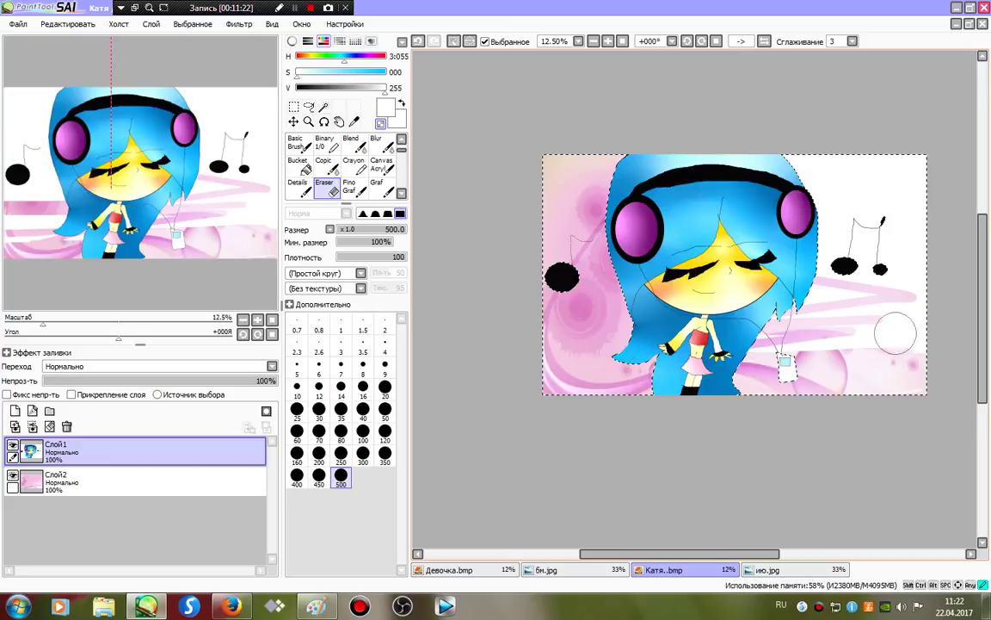
pyautogui.moveTo(894, 328)
pyautogui.mouseDown()
pyautogui.moveTo(902, 343)
pyautogui.moveTo(929, 270)
pyautogui.moveTo(934, 206)
pyautogui.moveTo(903, 150)
pyautogui.moveTo(842, 191)
pyautogui.moveTo(747, 221)
pyautogui.moveTo(735, 213)
pyautogui.moveTo(824, 188)
pyautogui.mouseUp()
pyautogui.hotkey('ctrl', 'd')
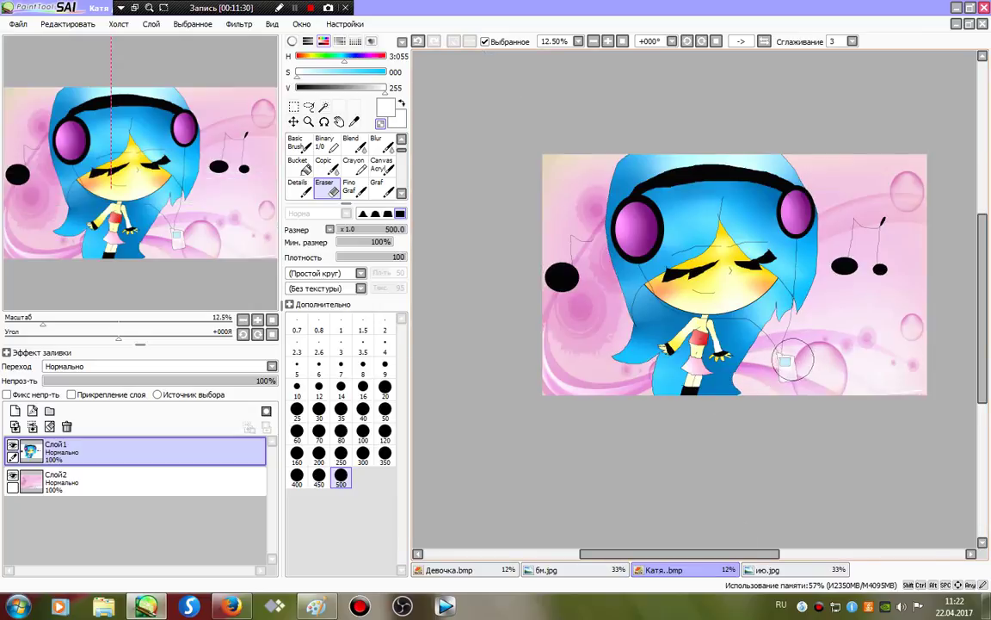
pyautogui.click(86, 480)
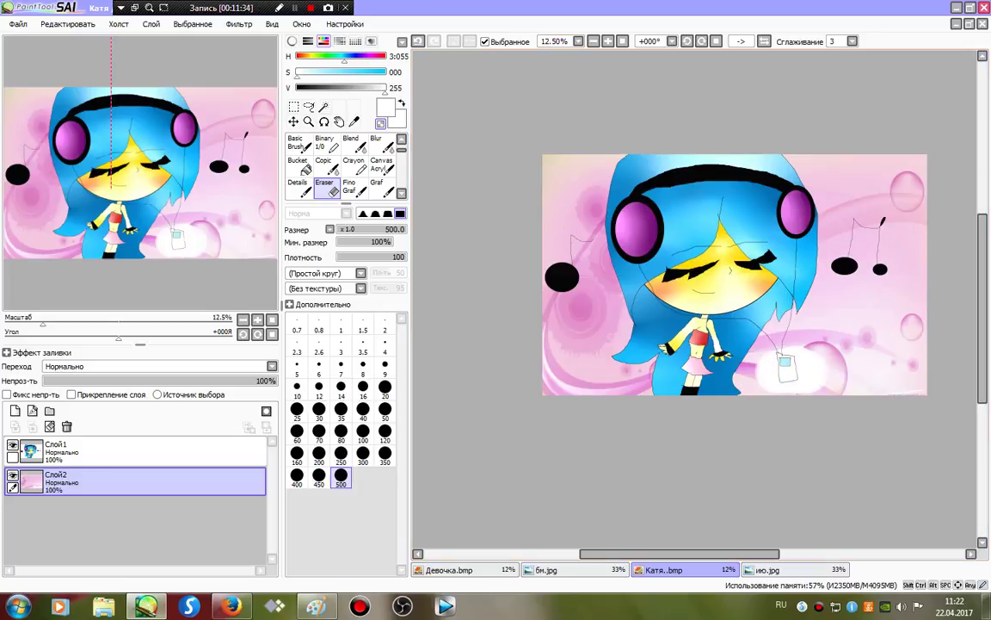
pyautogui.click(607, 42)
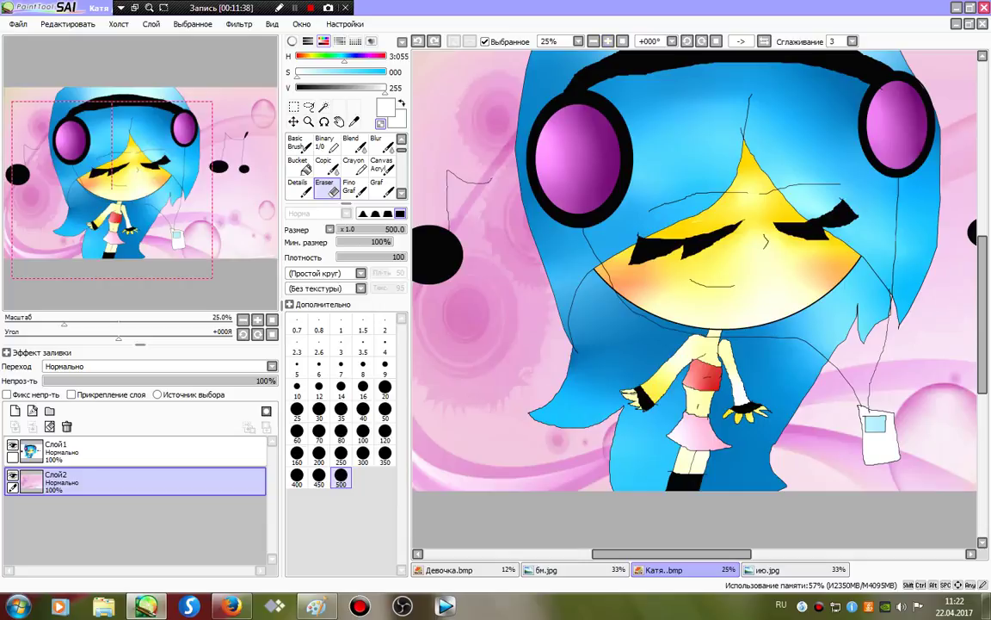
pyautogui.click(594, 41)
pyautogui.click(594, 41)
# Merge the drawing layer down into the pink background layer
pyautogui.click(86, 451)
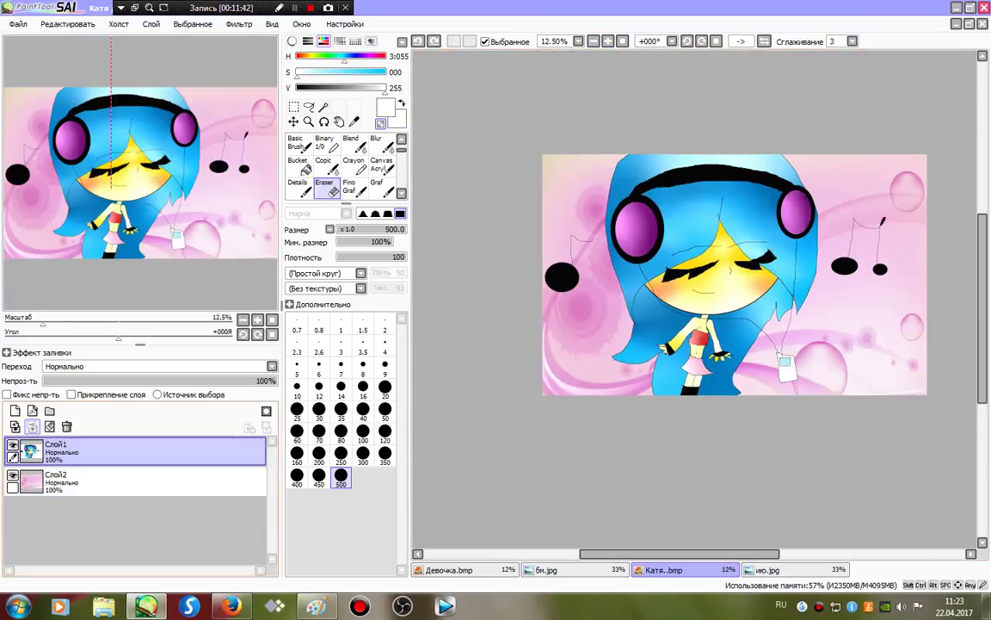
pyautogui.click(32, 427)
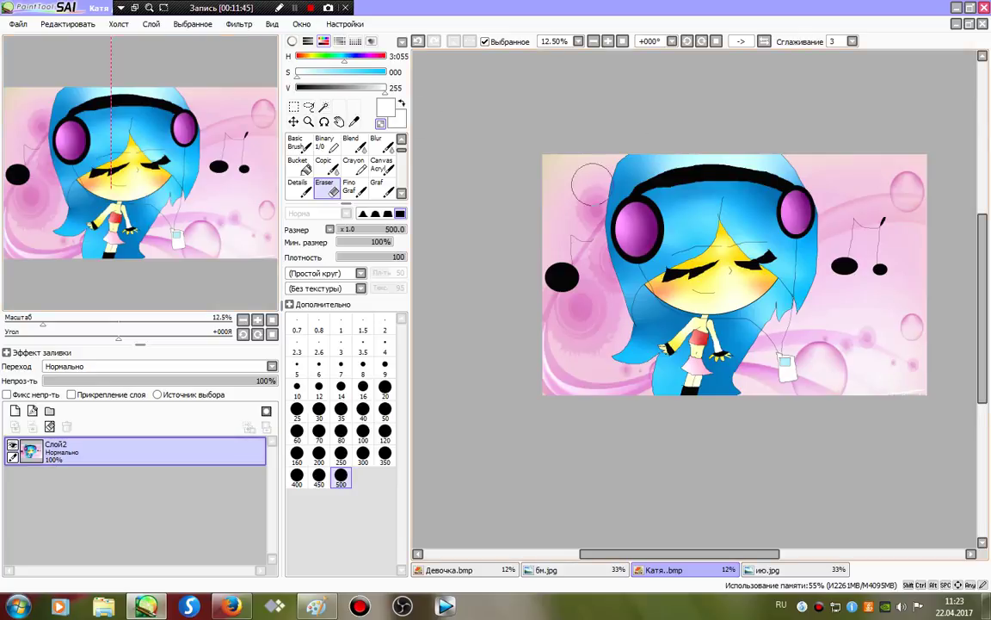